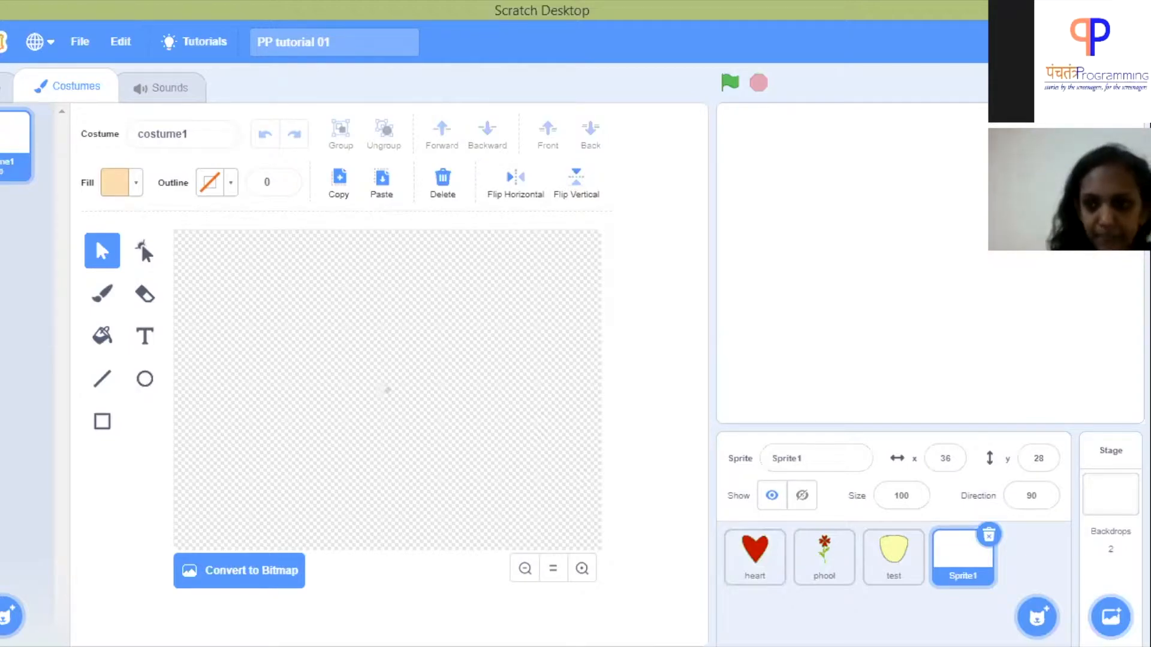
- Add the Harper sprite from the People category of the sprite library
mouse_move(1036, 611)
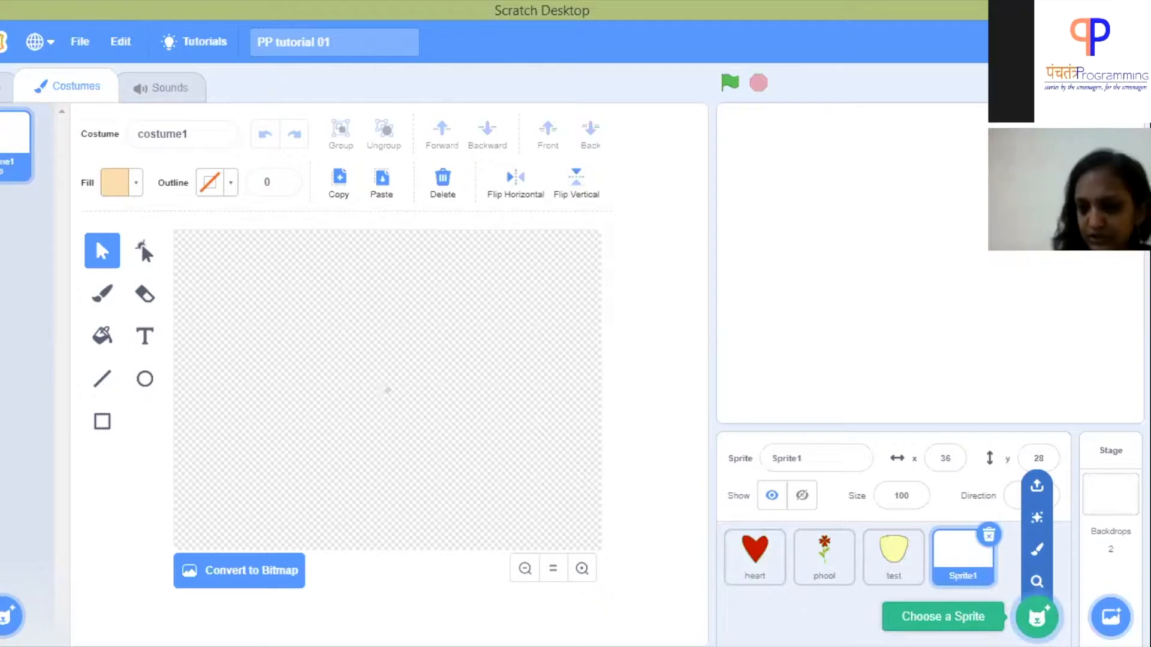
click(1037, 617)
click(318, 104)
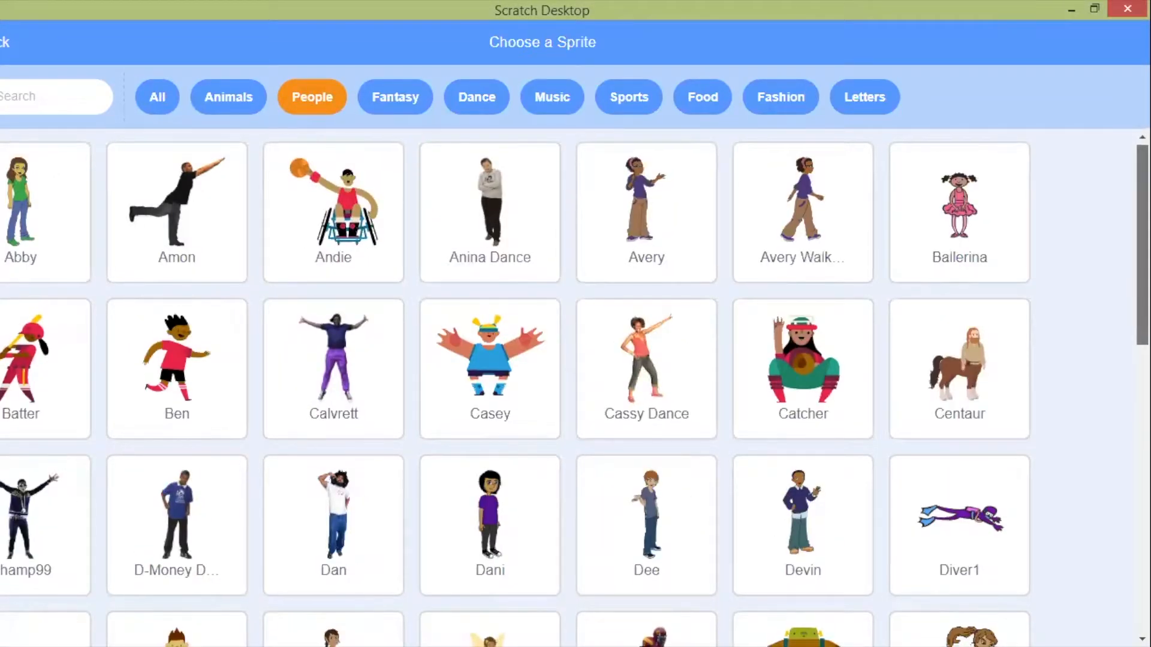
scroll(576, 388, down, 3)
scroll(576, 387, down, 3)
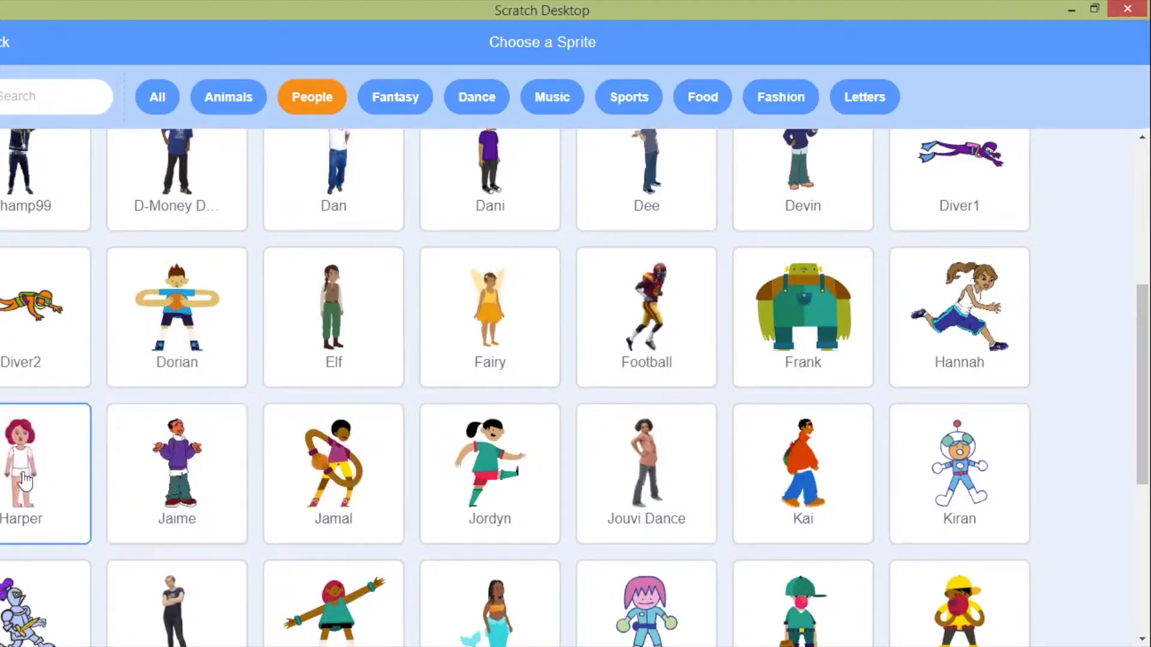
click(23, 472)
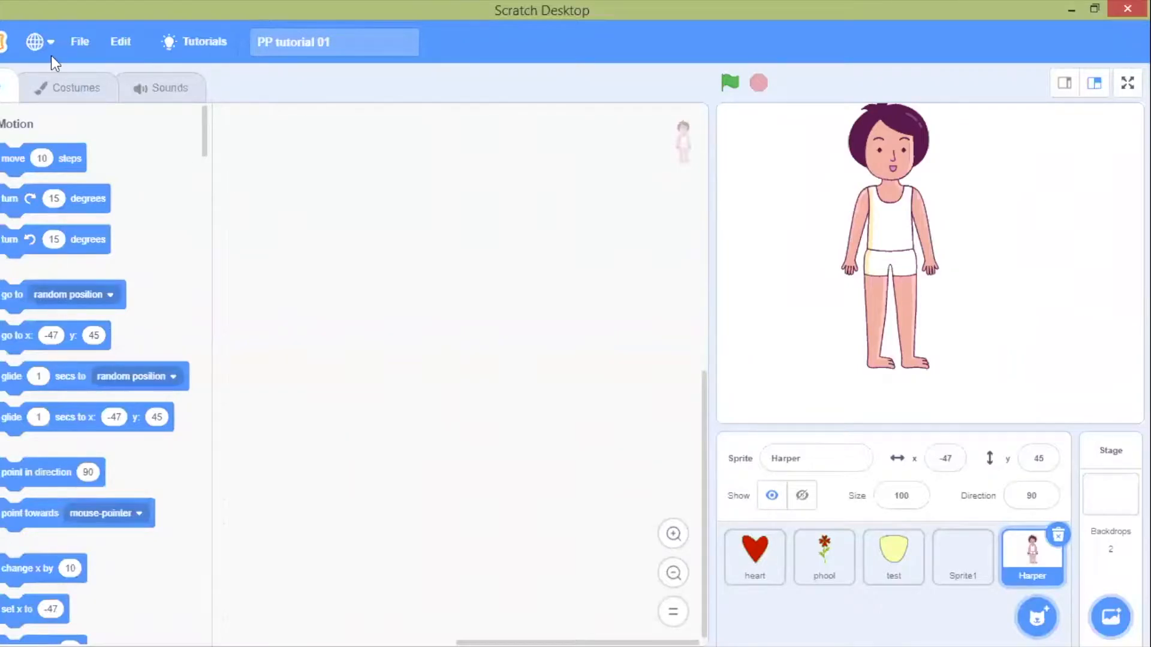
- Look through Harper's three costumes and delete the harper-c costume
click(57, 95)
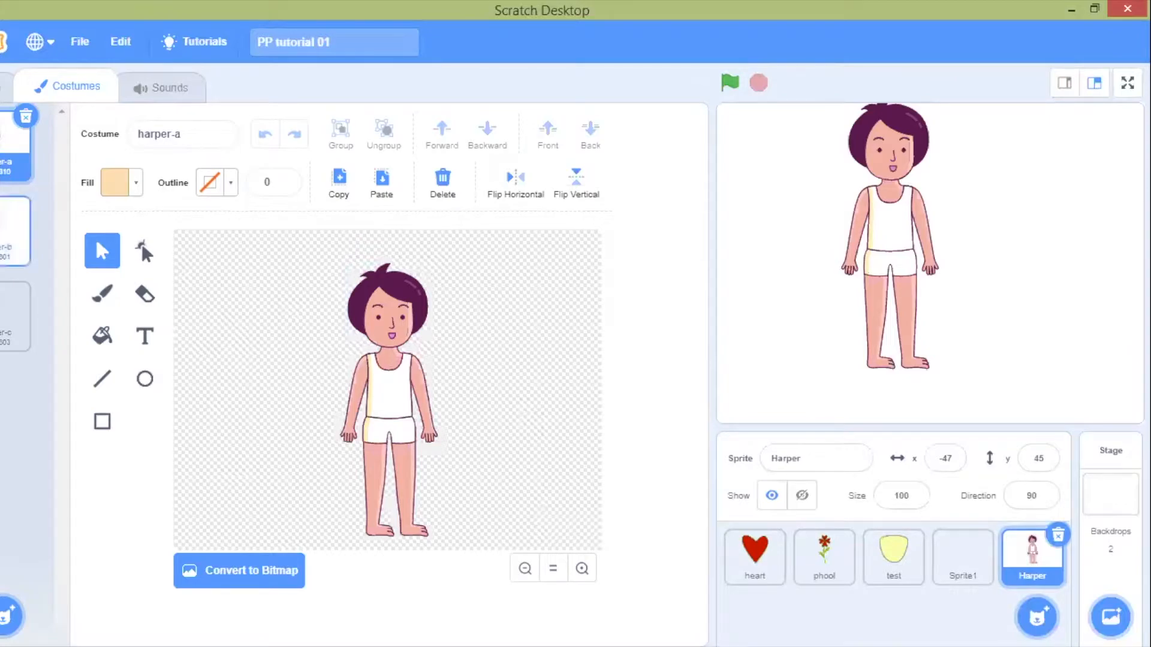
click(10, 231)
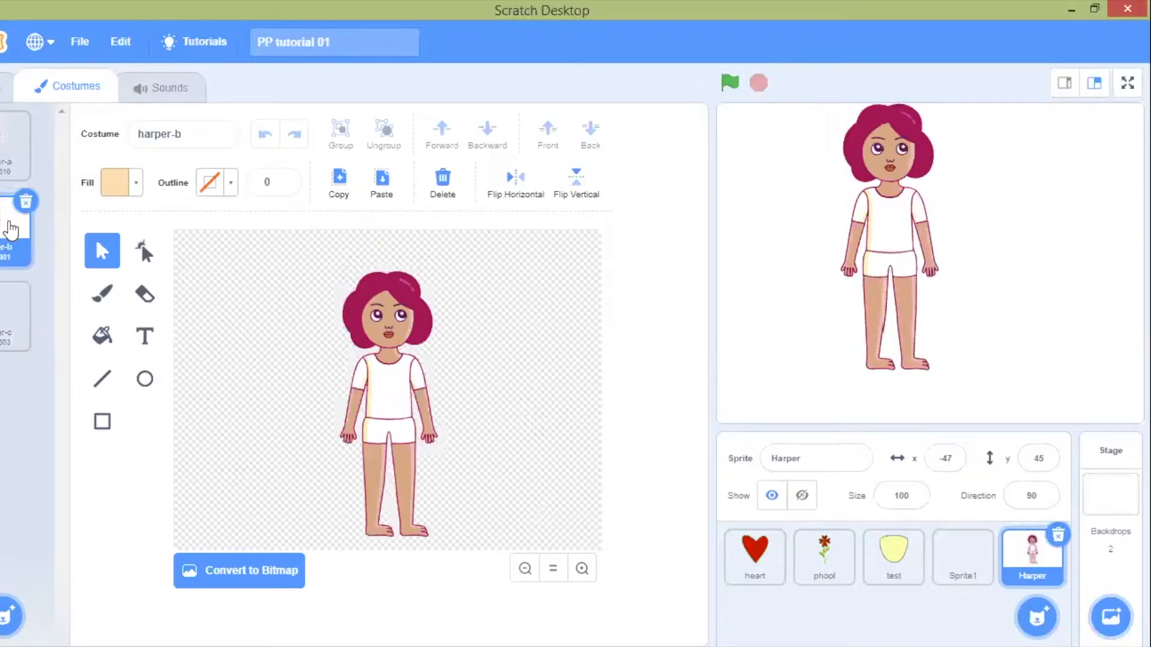
click(12, 143)
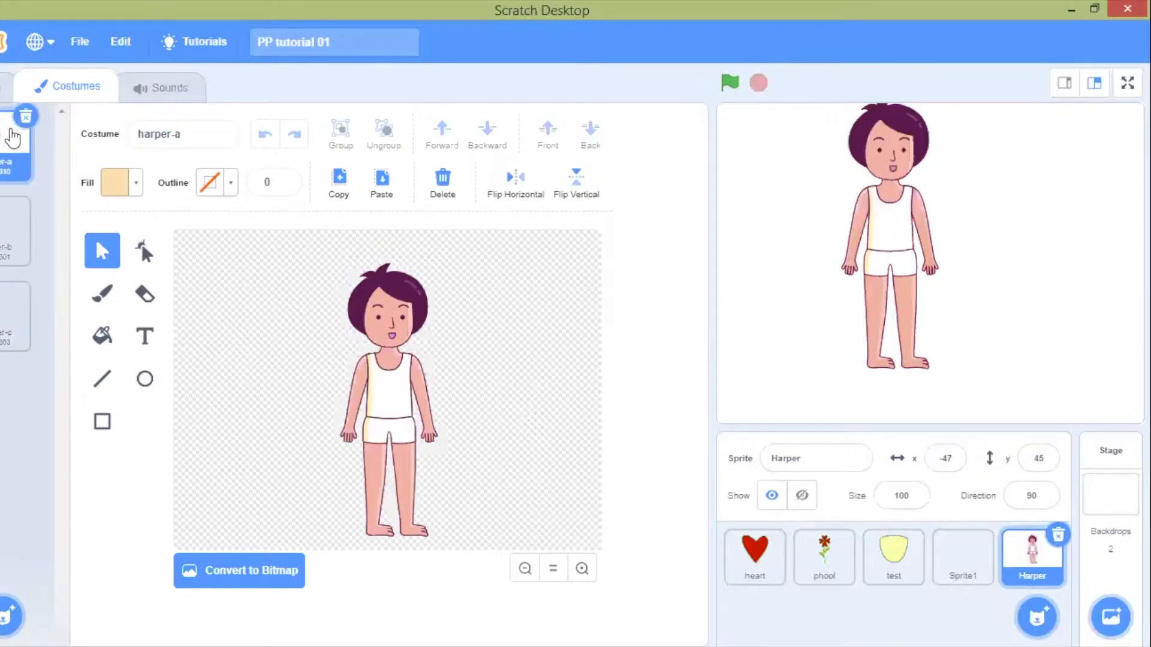
click(12, 228)
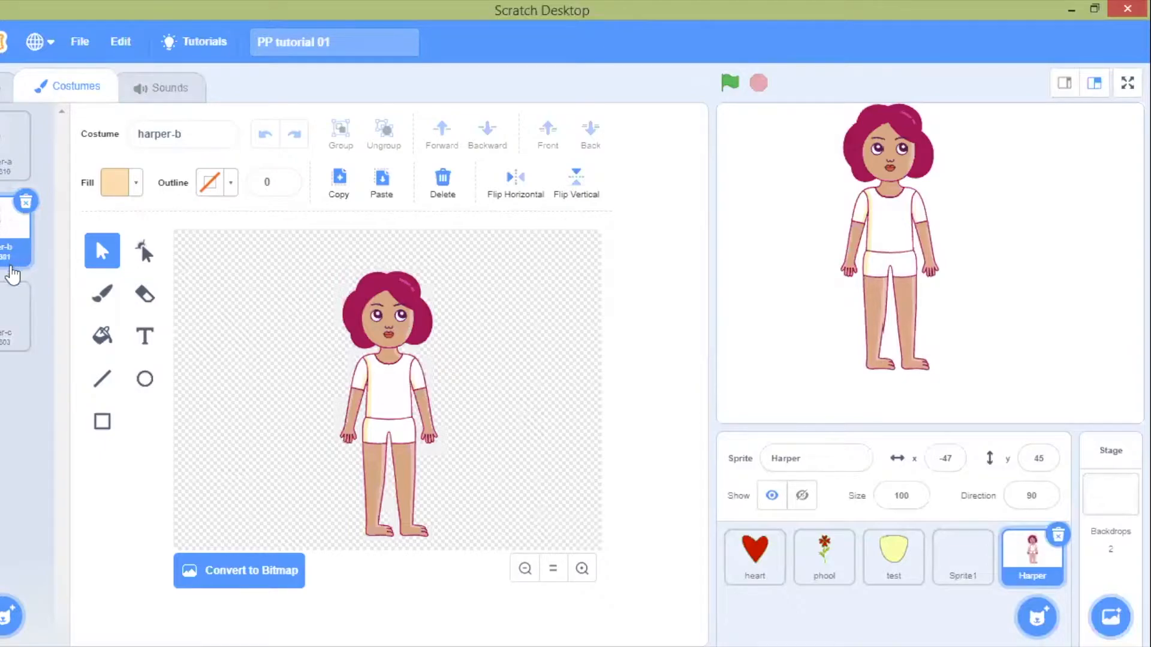
click(14, 307)
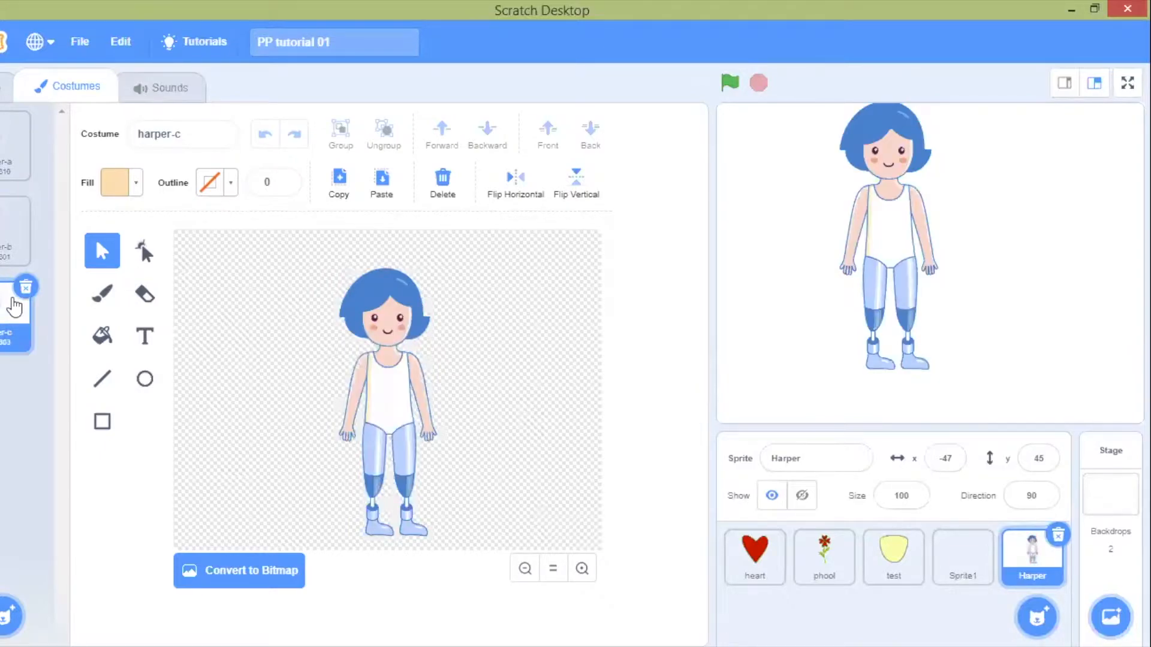
click(22, 263)
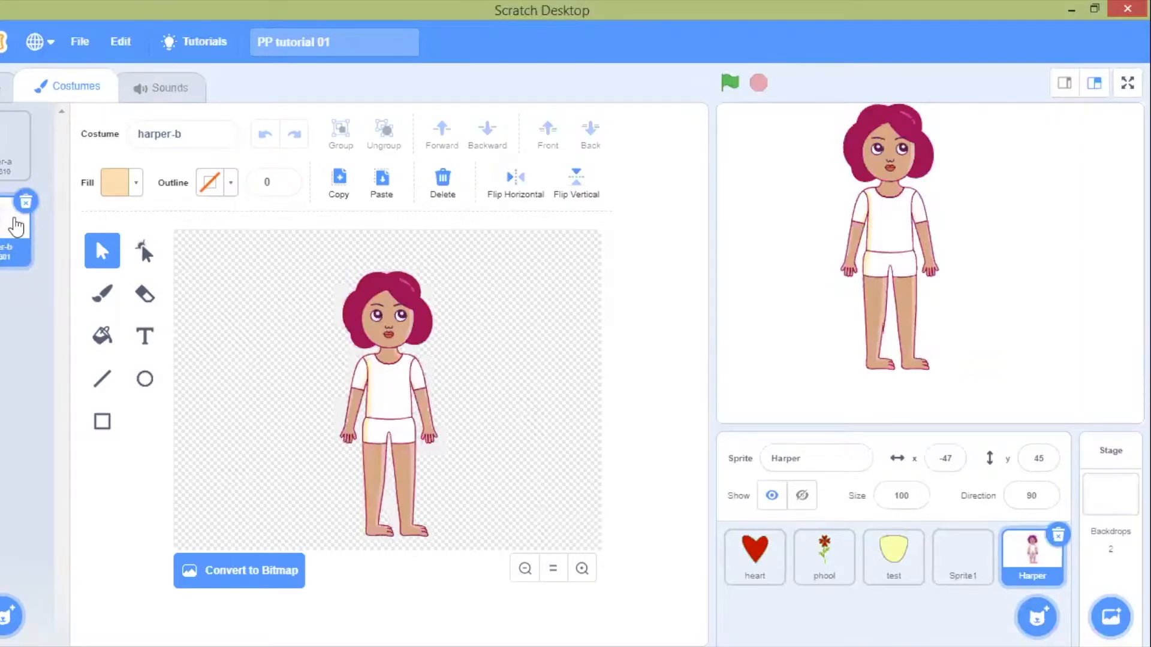
- Compare the harper-a and harper-b costumes, ending with harper-a selected for editing
click(17, 147)
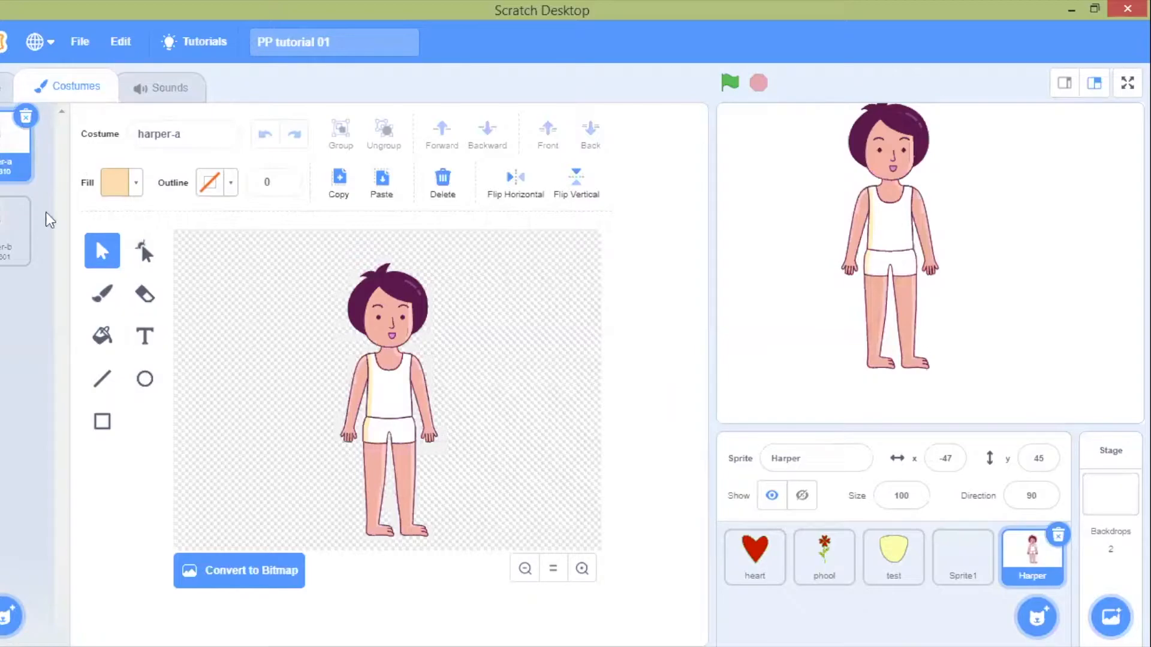
click(18, 231)
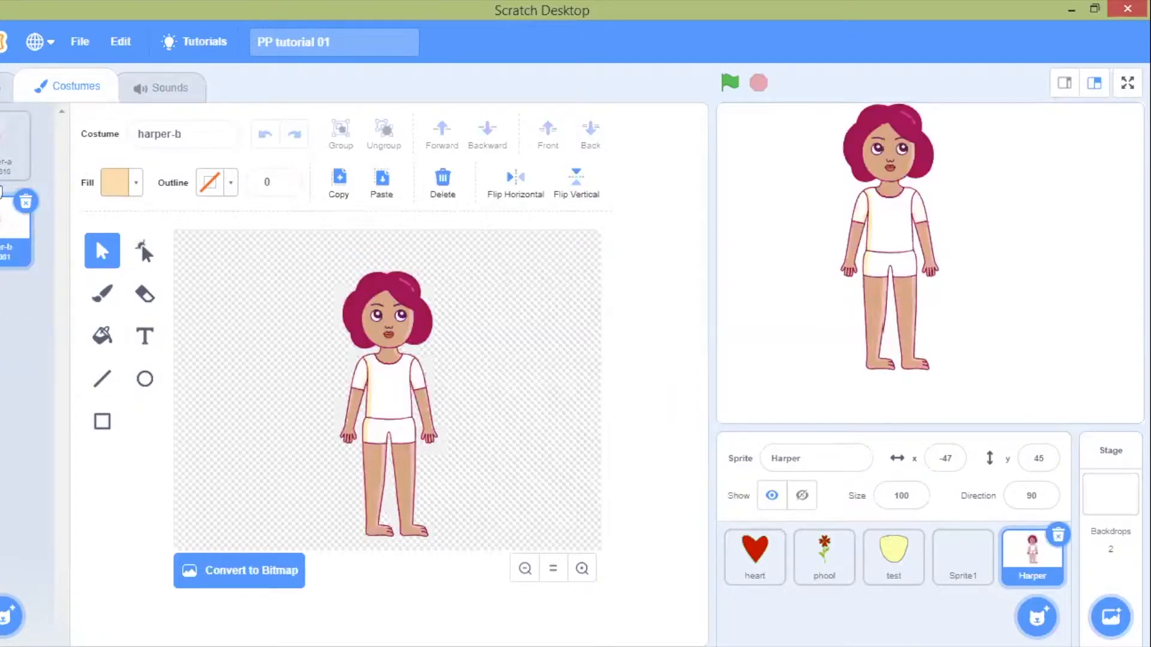
click(4, 157)
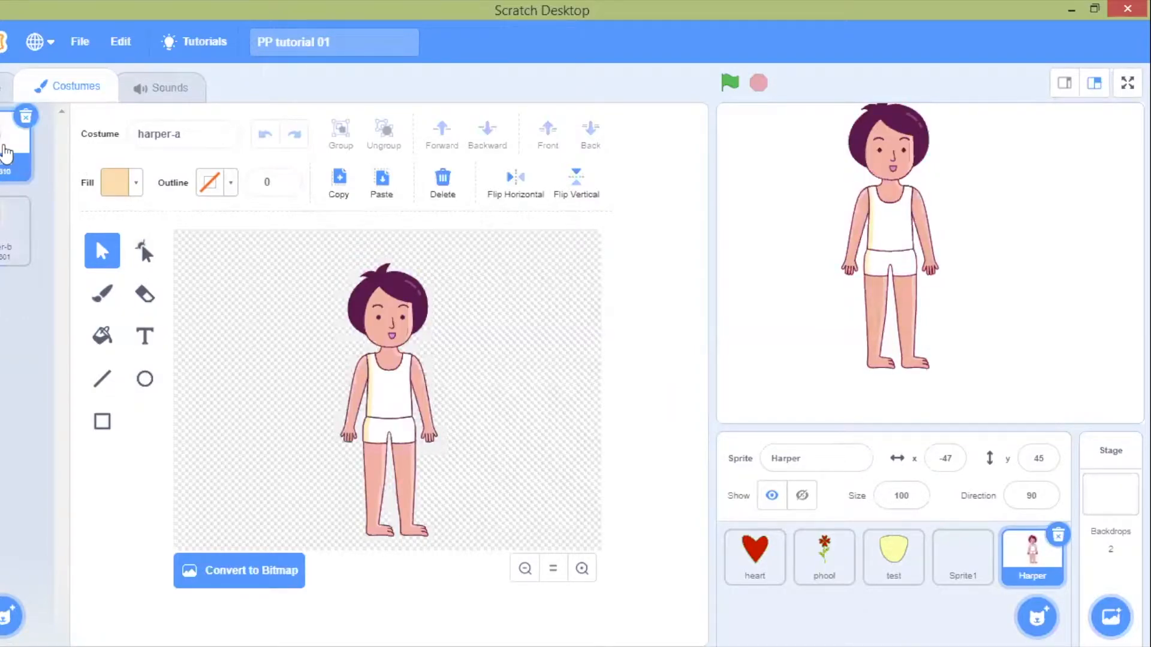
click(3, 231)
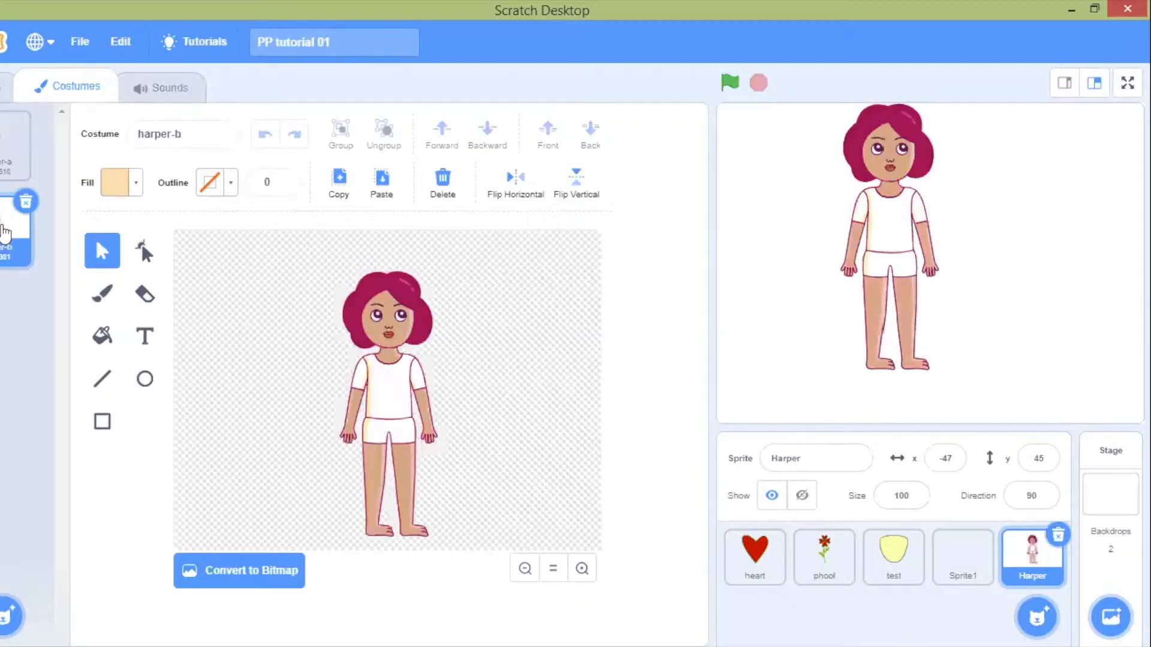
click(8, 144)
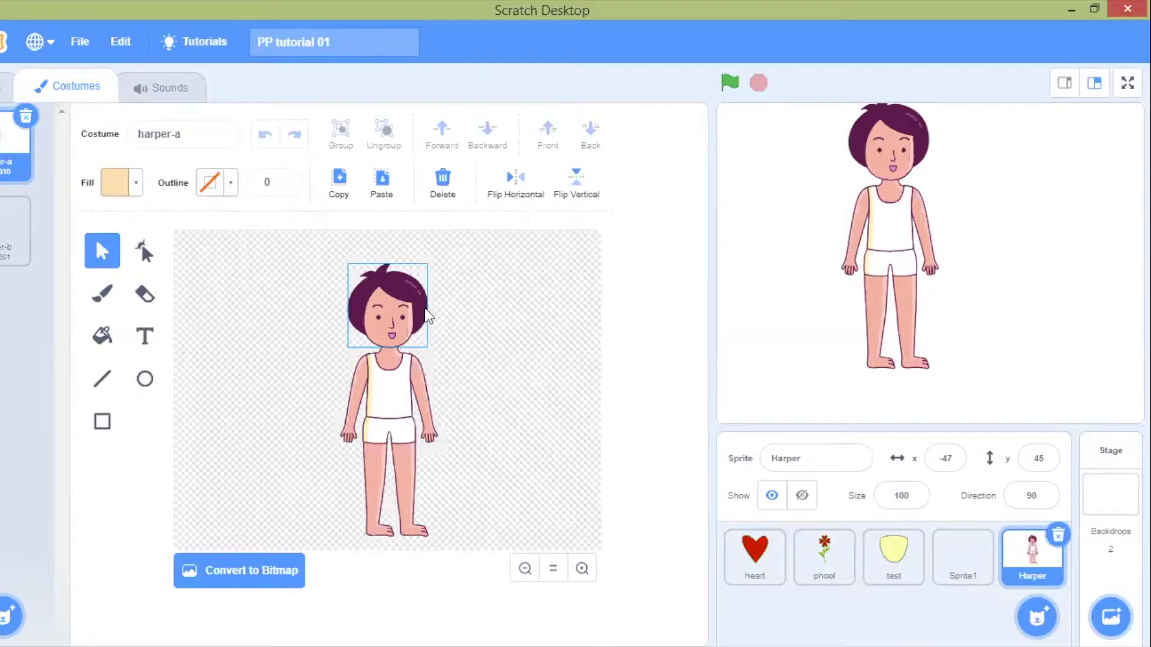
- Pull the harper-a figure apart by moving its head, vest, right-hand arm, shorts and right-hand leg away from each other
drag(391, 292, 463, 277)
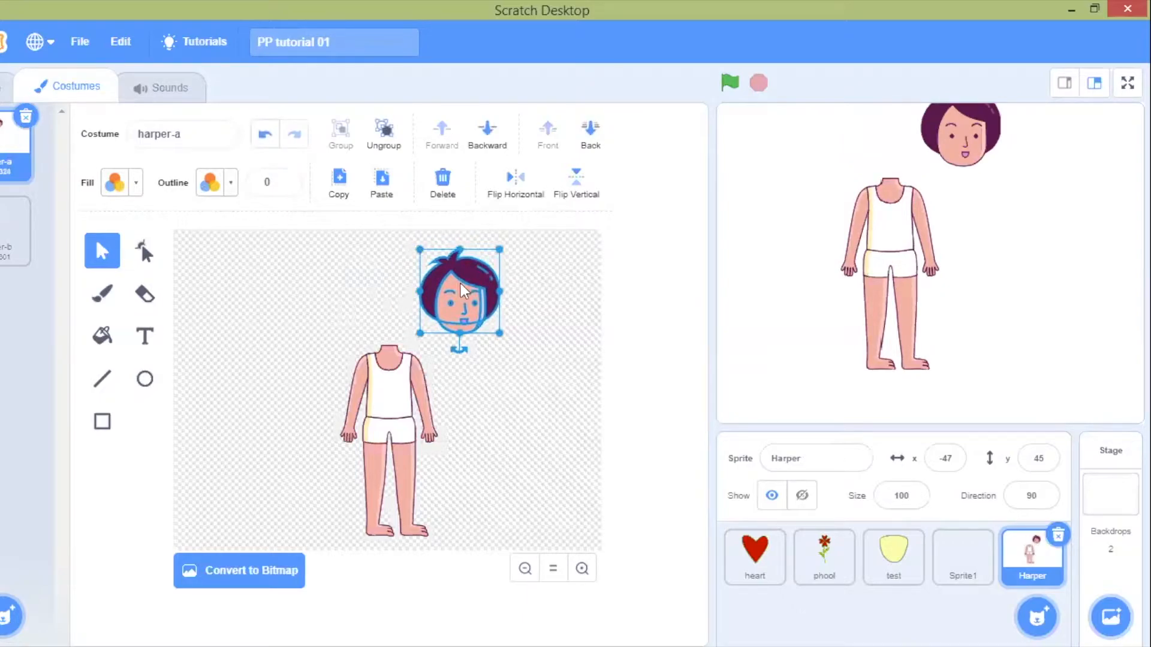
drag(459, 278, 291, 282)
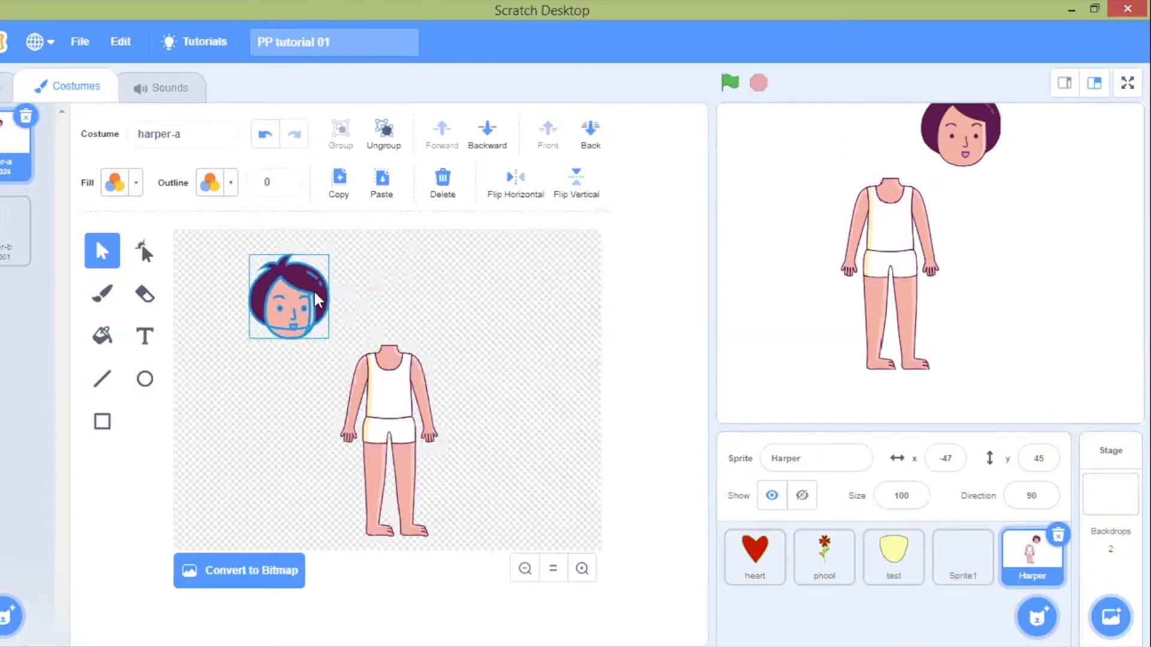
drag(401, 395, 545, 287)
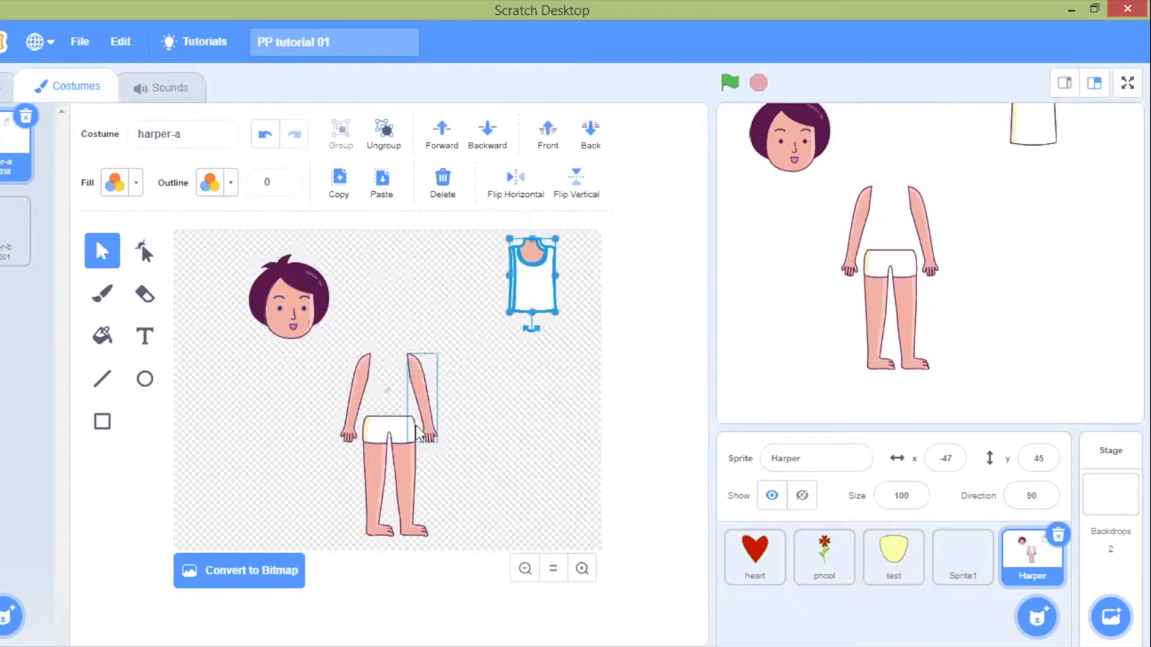
drag(430, 411, 464, 396)
drag(378, 437, 480, 455)
drag(406, 477, 434, 477)
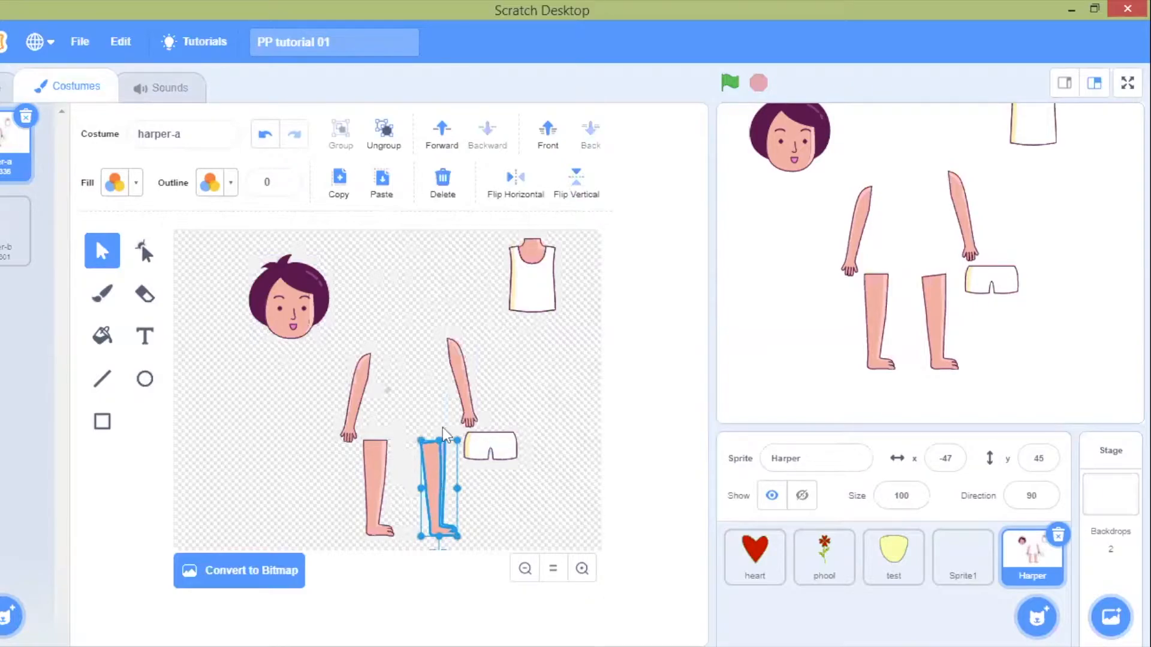
click(461, 254)
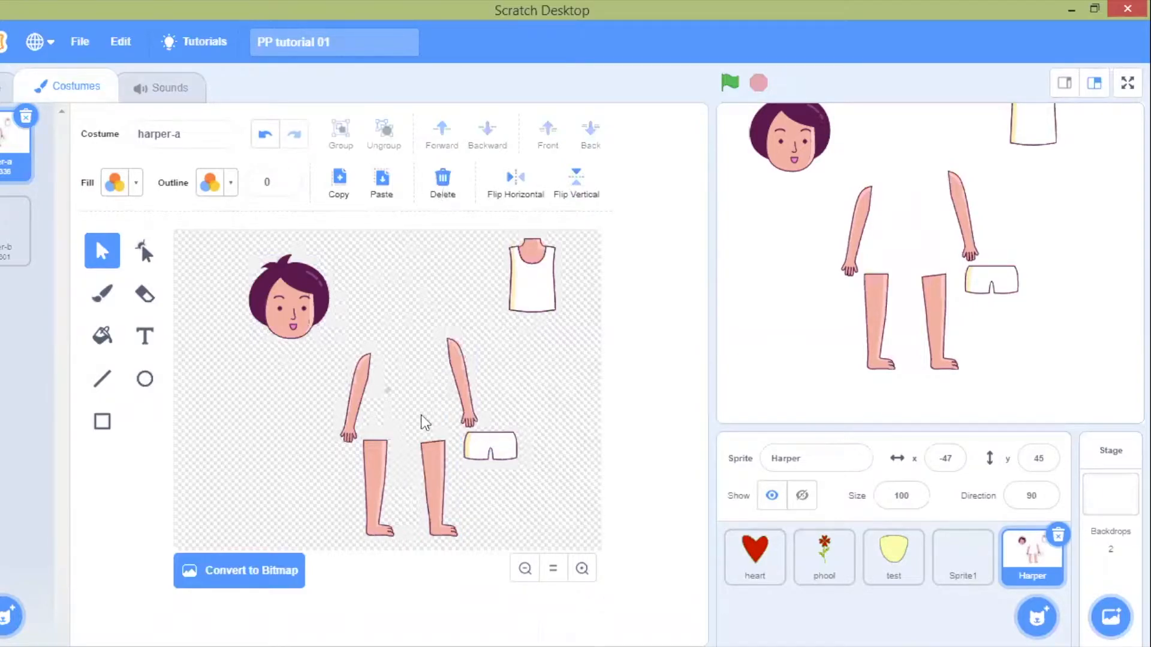
- Delete the right-hand leg and the right-hand arm from the harper-a costume
click(434, 474)
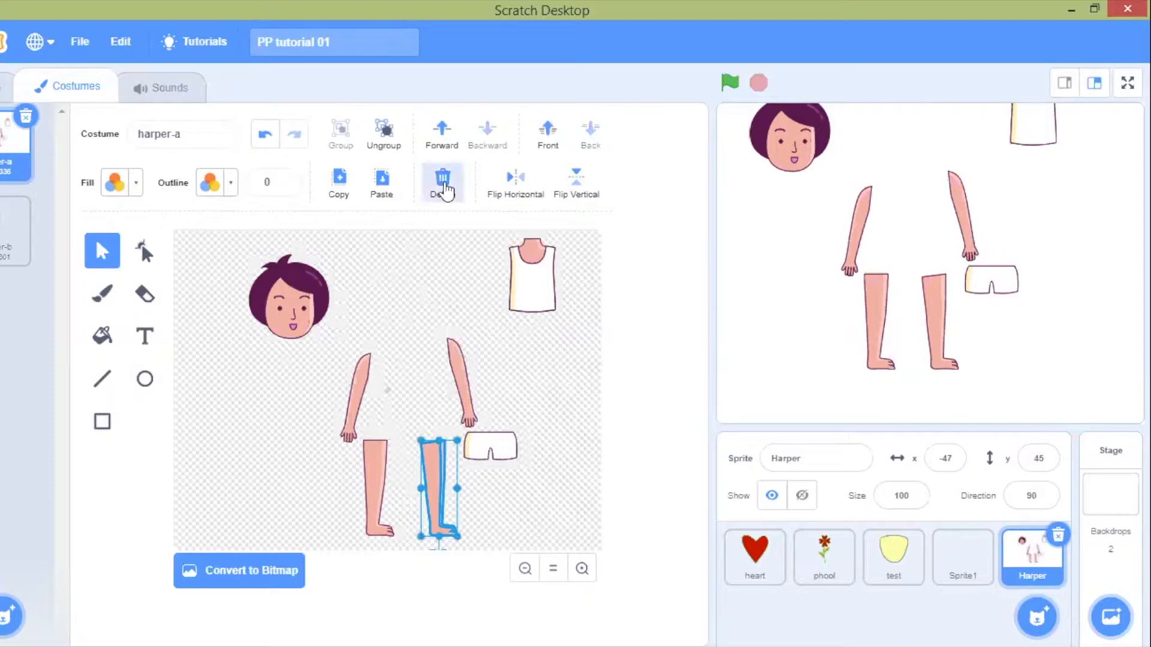
click(442, 180)
click(468, 395)
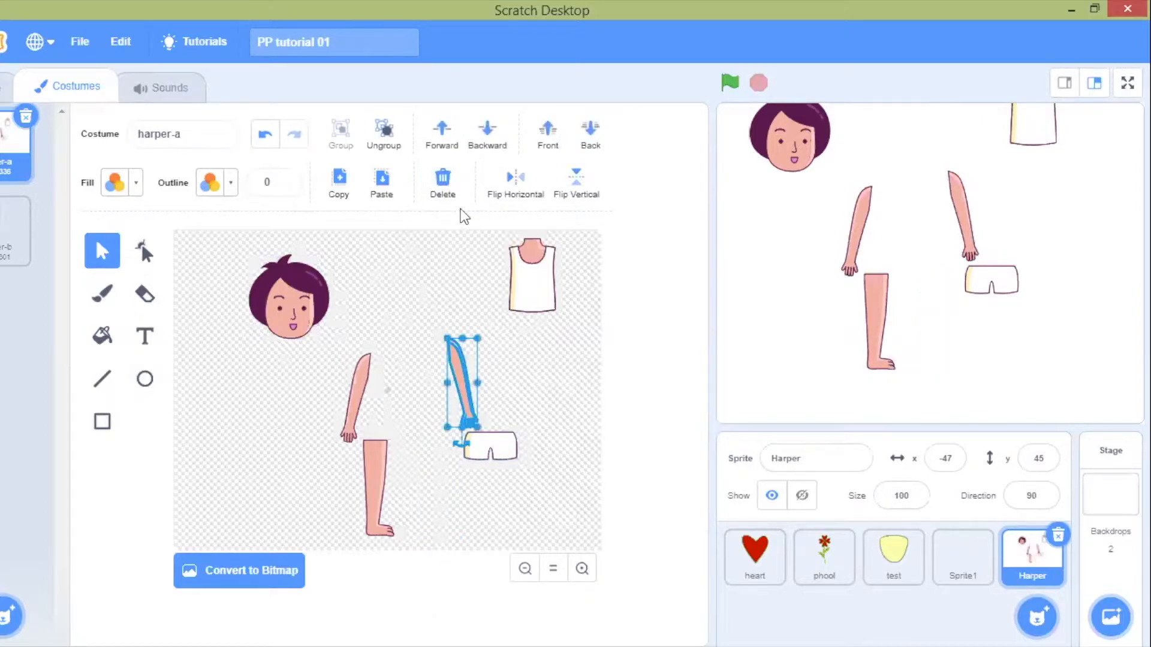
click(443, 189)
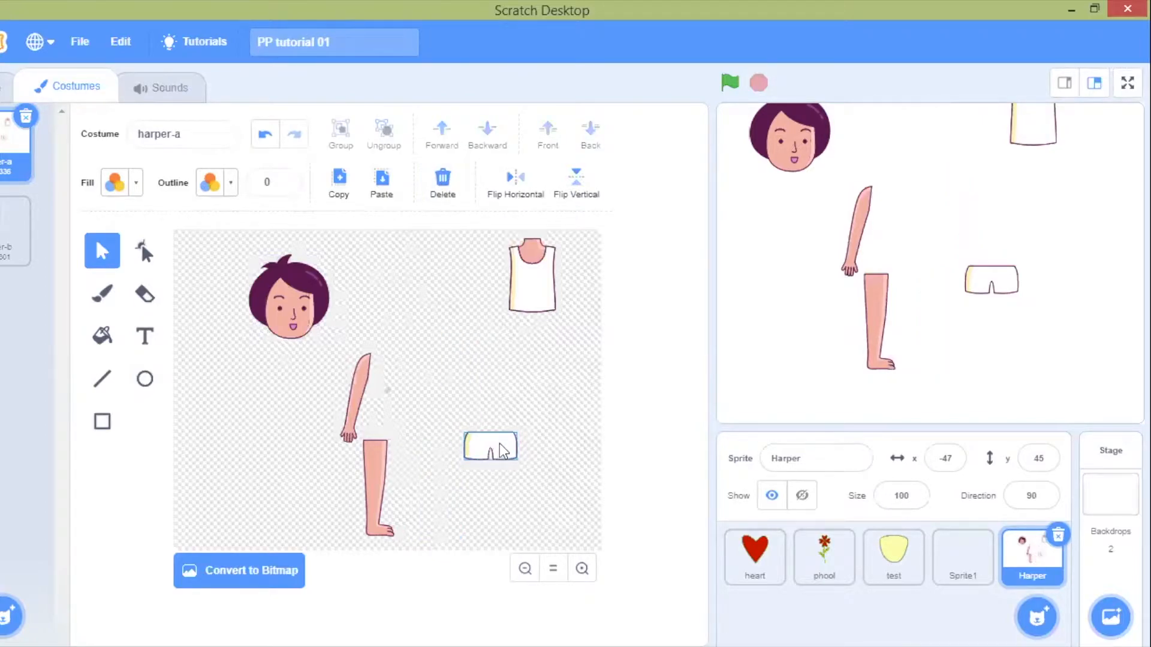
- Move the shorts to the lower-right area of the drawing, place the vest in open space beside the head, and ungroup the vest
drag(503, 448, 564, 474)
drag(527, 282, 501, 336)
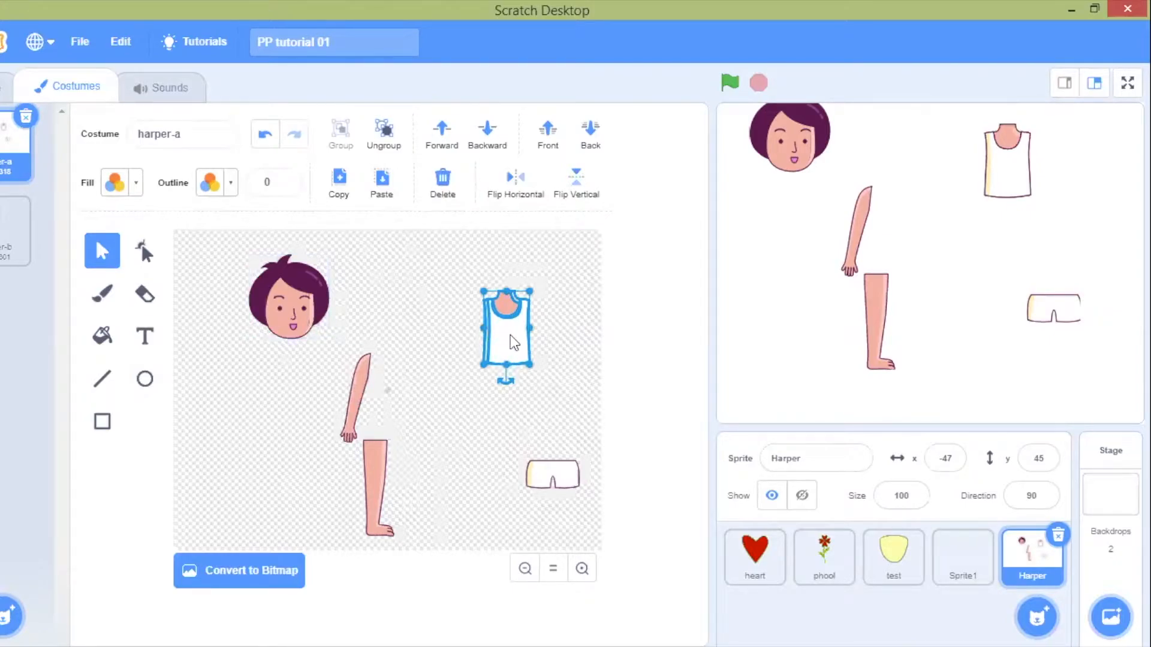
drag(510, 336, 463, 327)
click(379, 133)
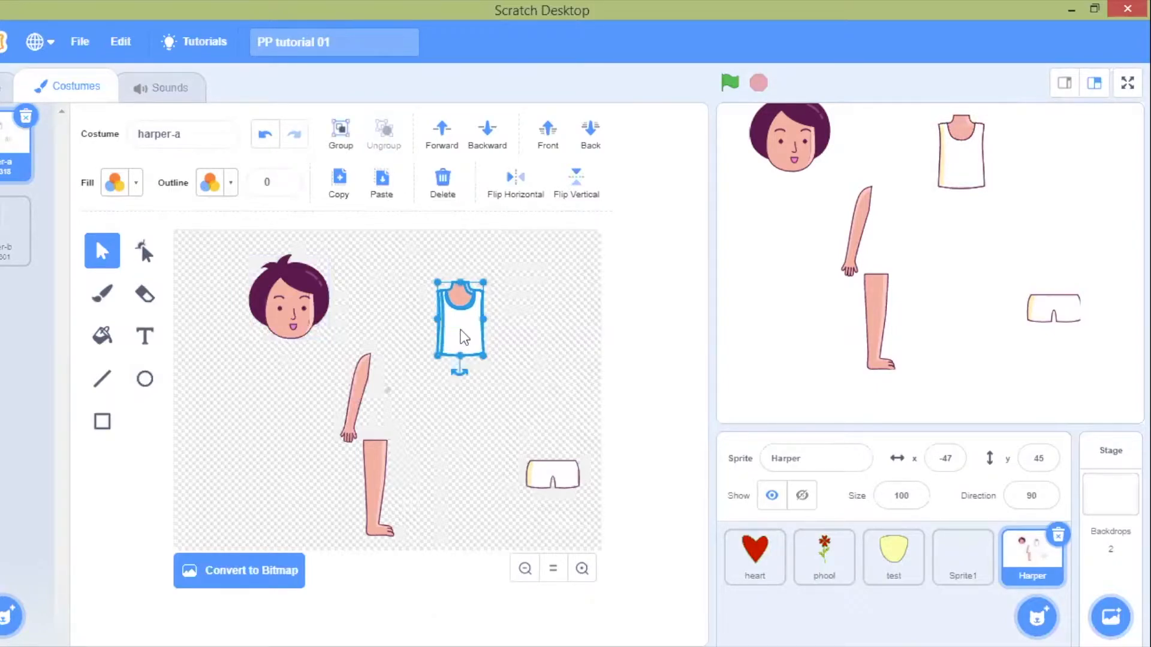
- Separate the vest's white fill and side shading from its outline and delete both fill pieces
drag(468, 336, 548, 322)
click(382, 236)
drag(441, 329, 499, 345)
key(Delete)
click(537, 325)
key(Delete)
- Move the skin-coloured neck piece and the neck outline off the vest to opposite sides of it
drag(444, 300, 515, 278)
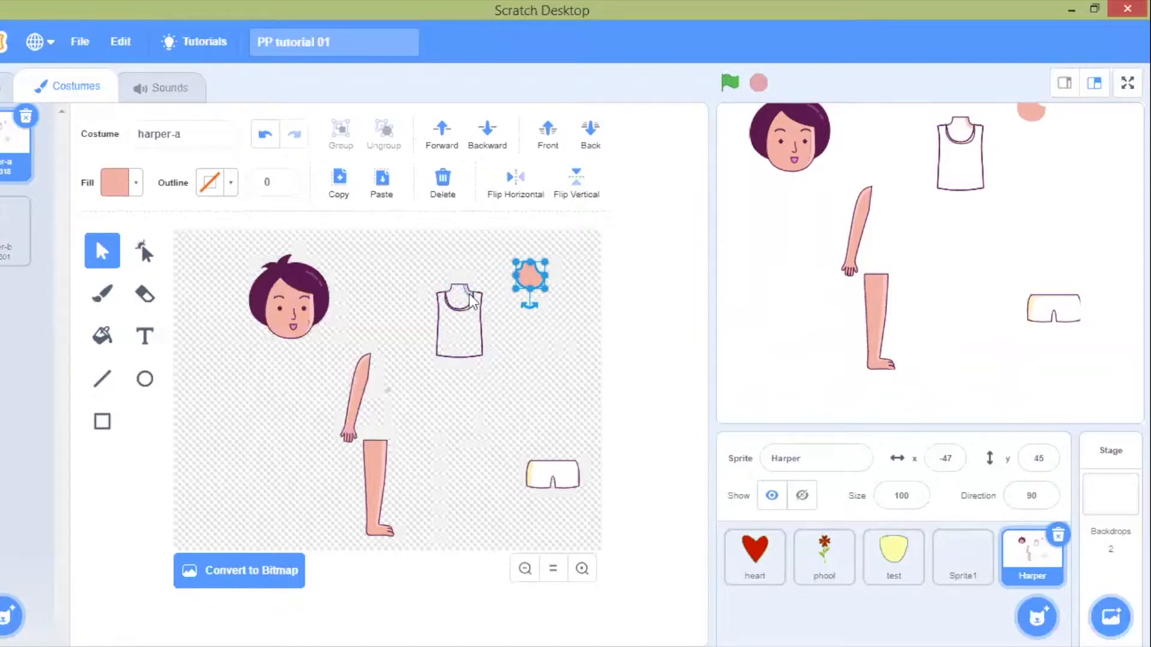
click(469, 297)
drag(473, 303, 406, 270)
- Separate the two overlapping vest outlines, delete one copy, and place the other just above the shorts
click(460, 340)
click(480, 355)
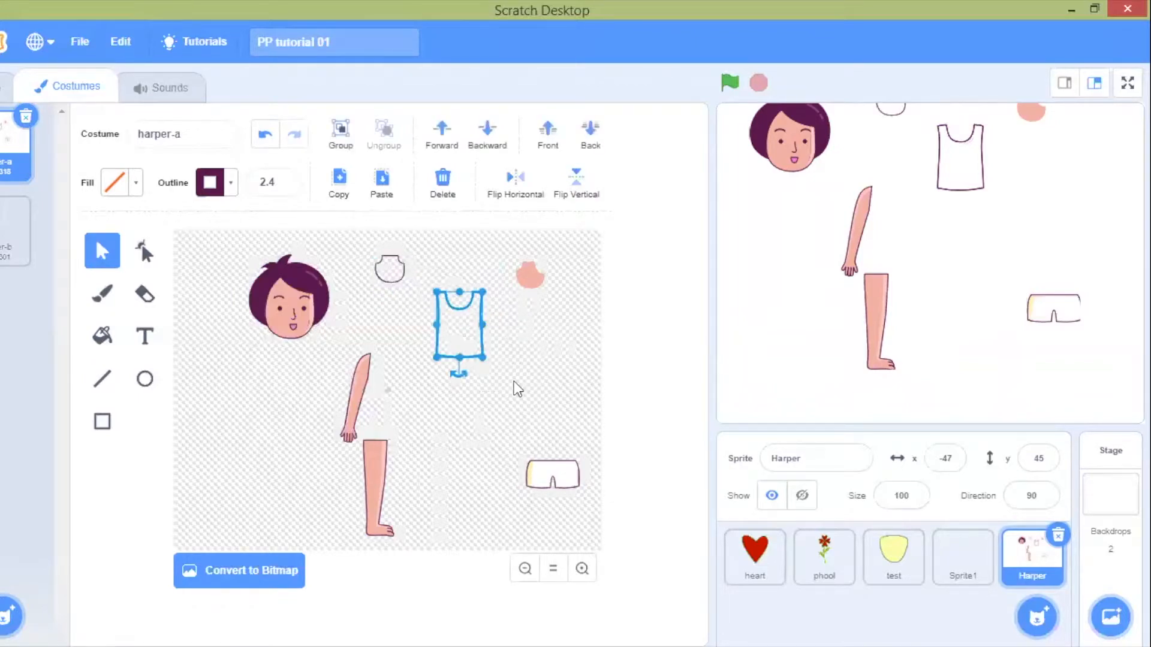
click(461, 301)
drag(461, 305, 556, 383)
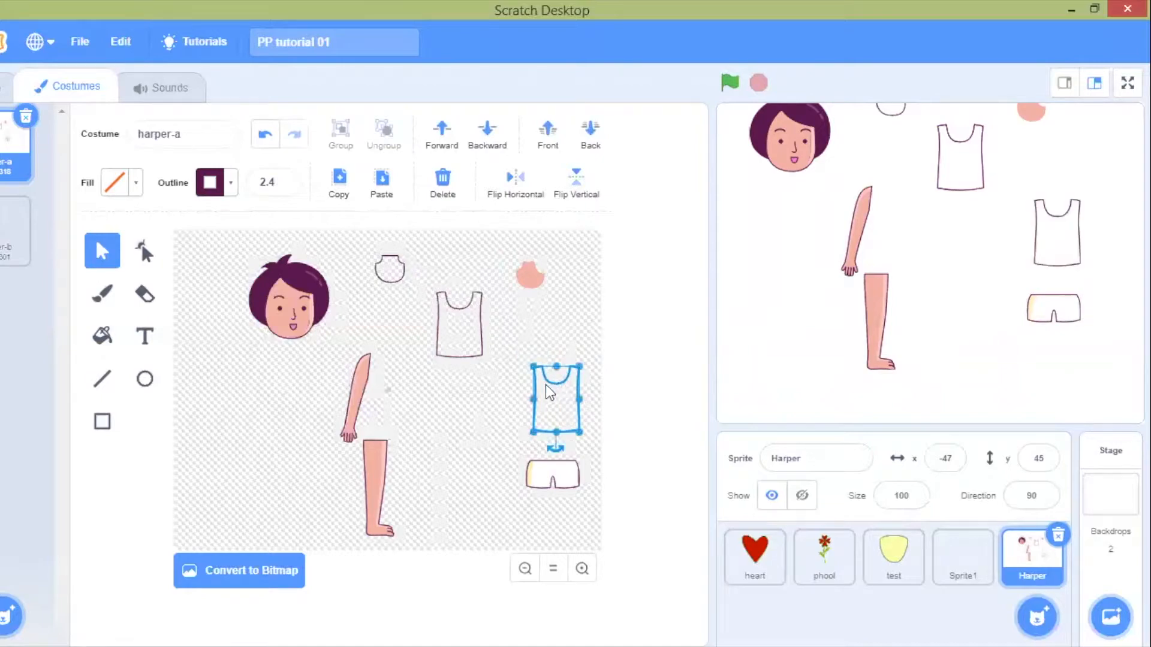
click(504, 360)
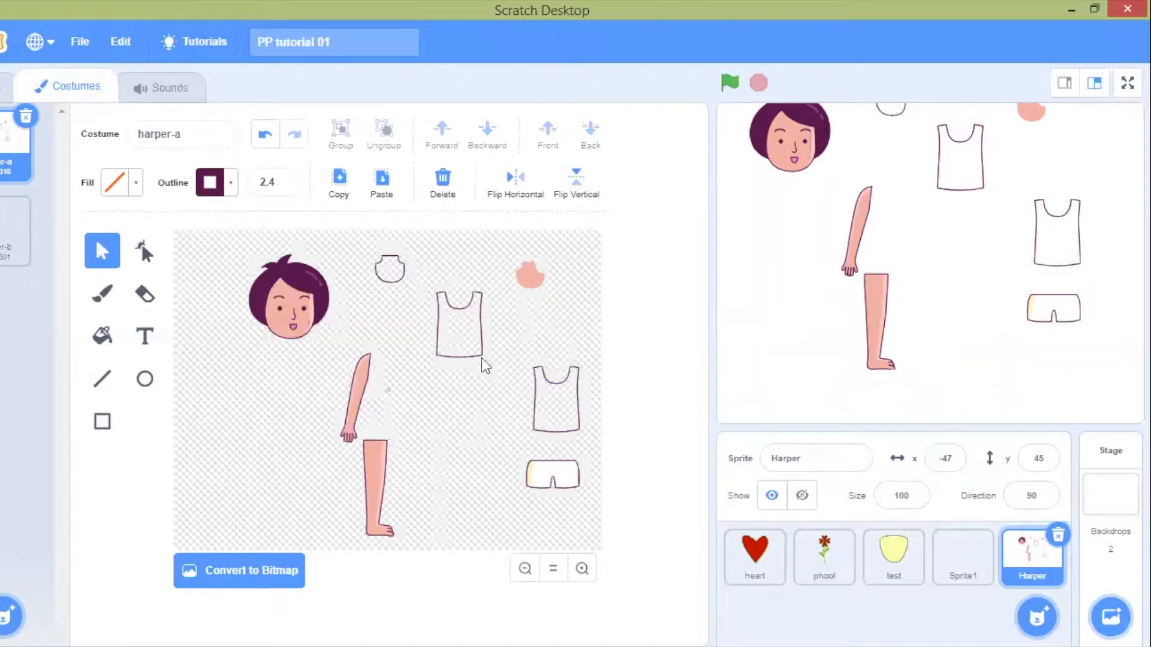
drag(481, 355, 515, 398)
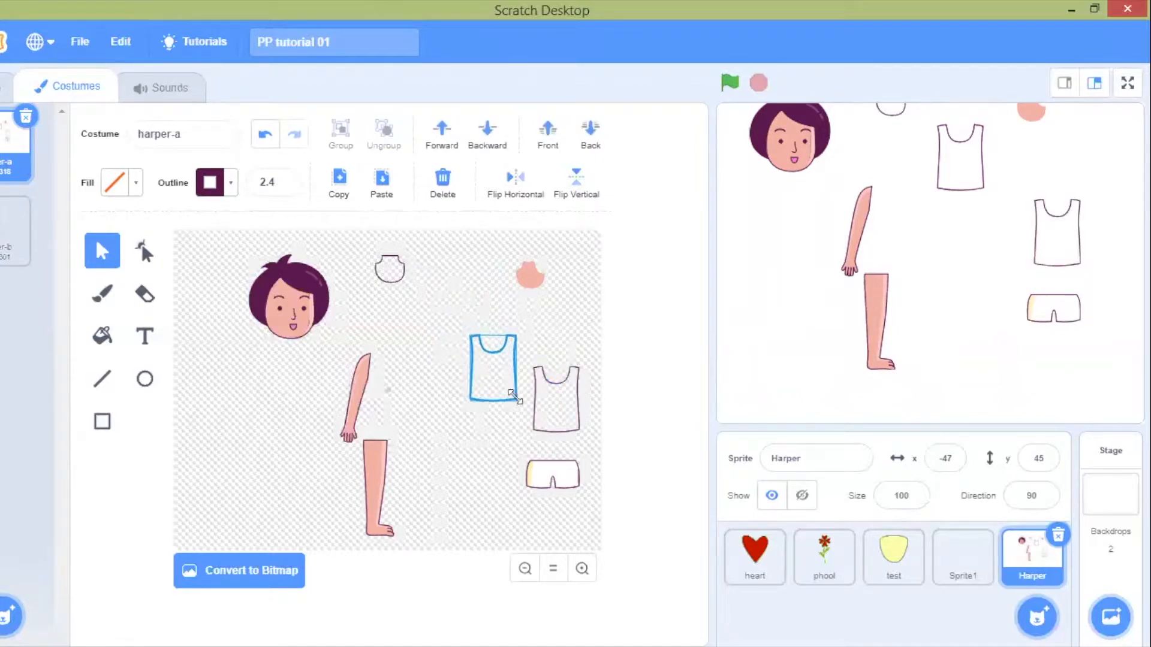
click(545, 410)
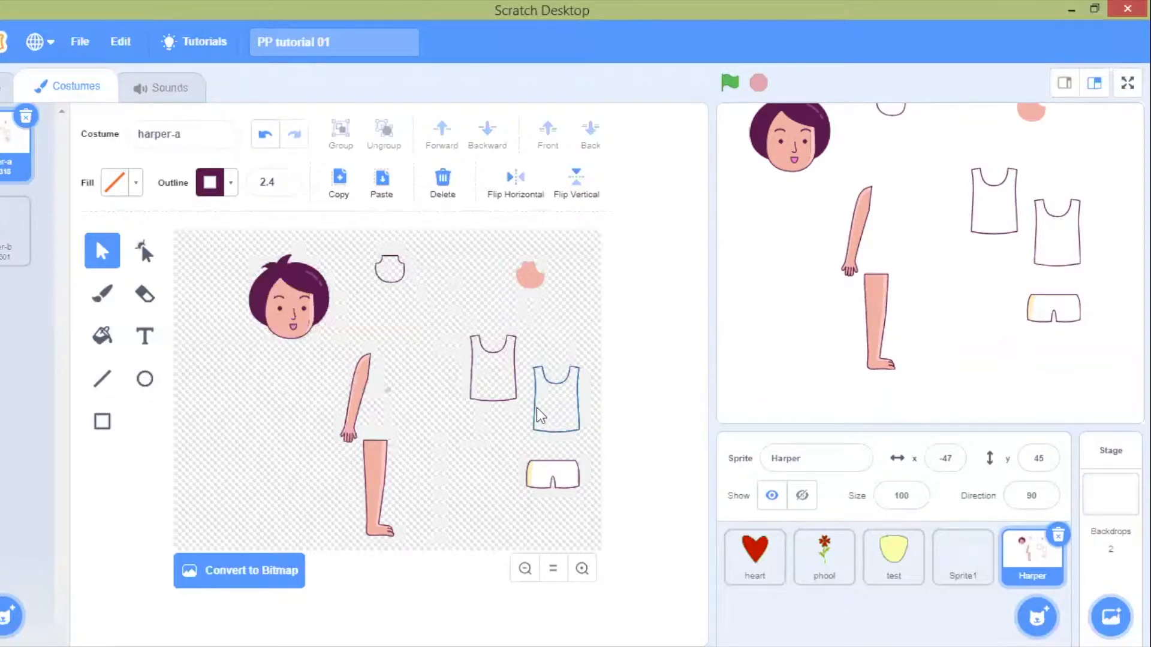
click(537, 408)
key(Delete)
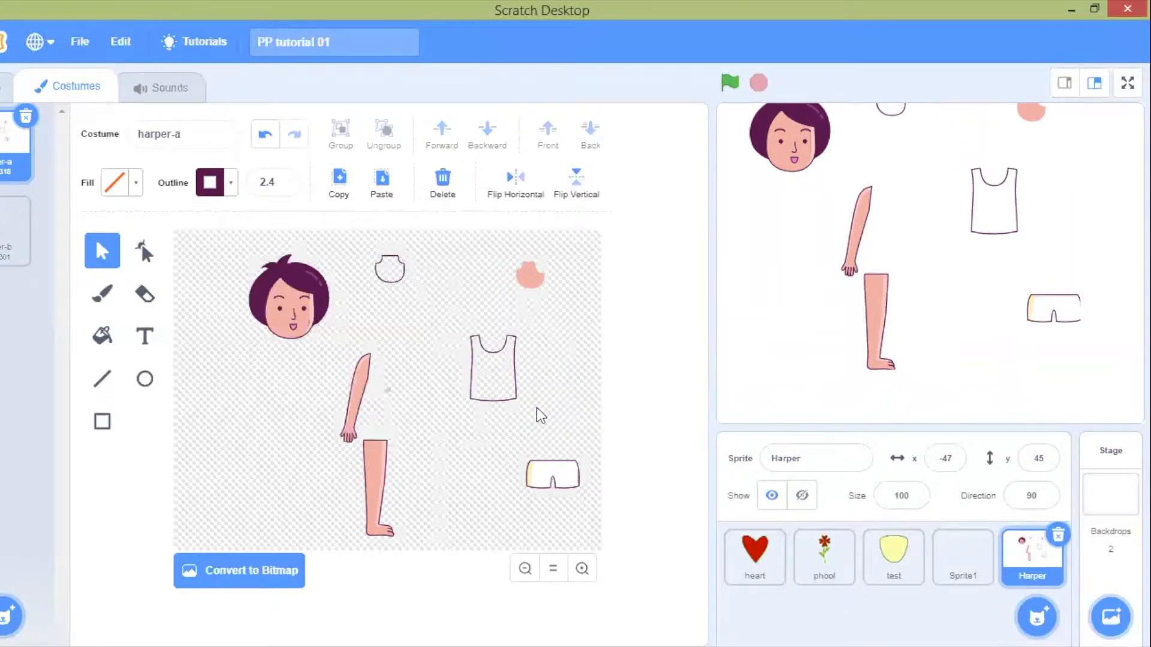
drag(495, 358, 560, 398)
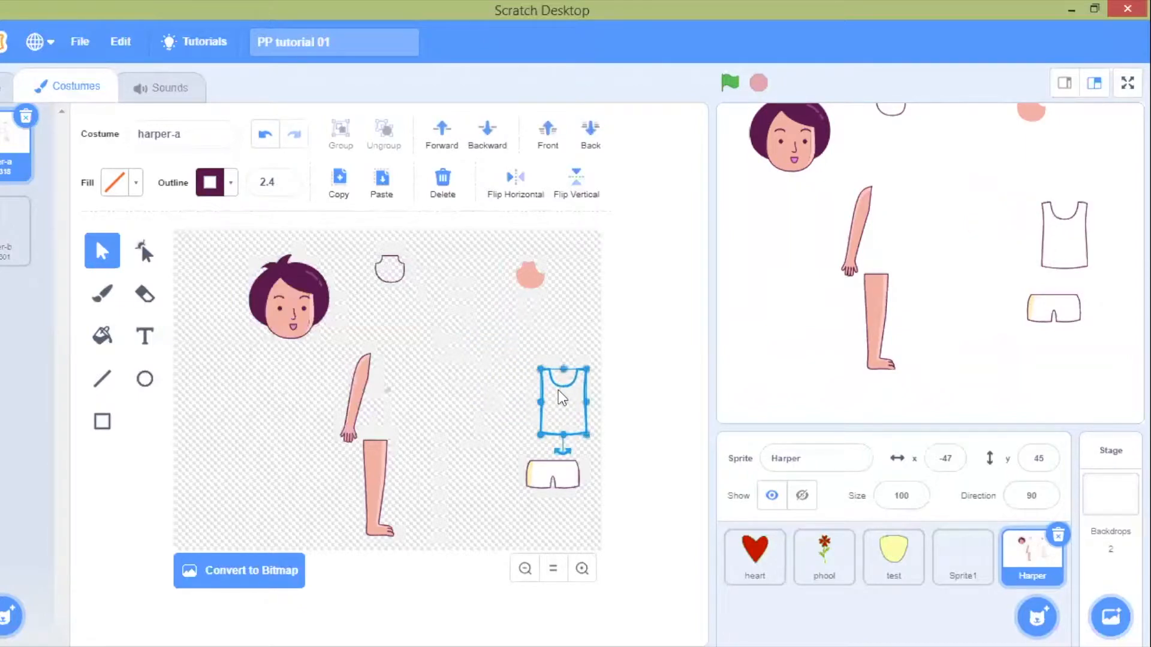
- Delete the skin-coloured neck piece and give the neck outline a solid pale orange fill with color 11, saturation 37 and brightness 100
click(528, 276)
key(Delete)
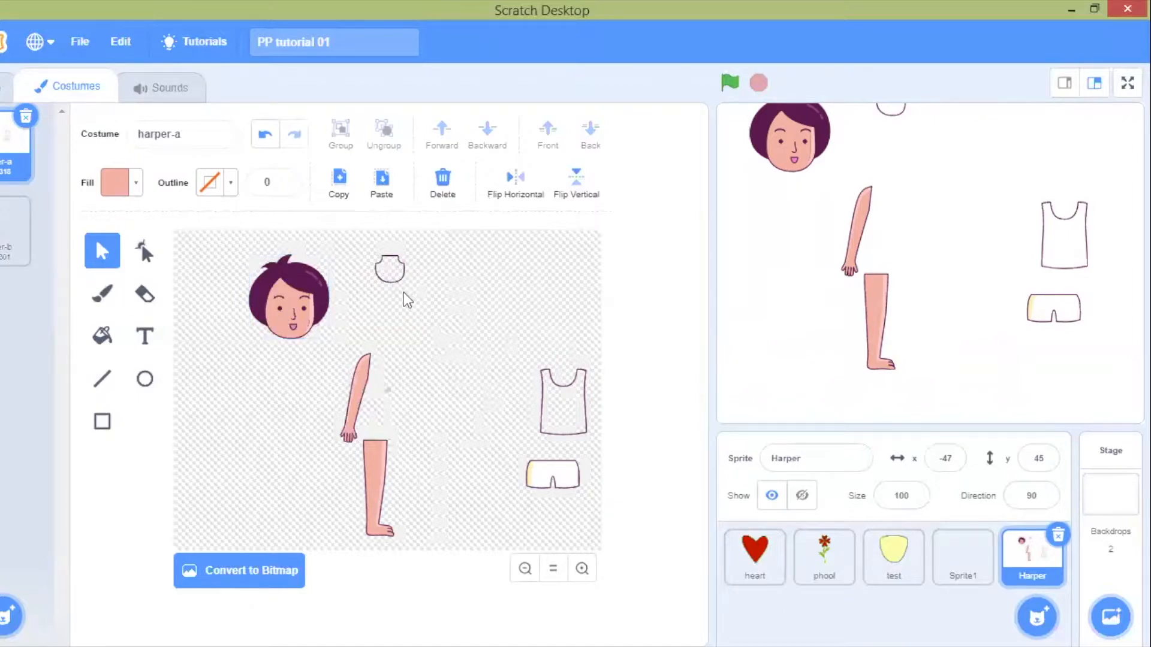
drag(372, 250, 469, 295)
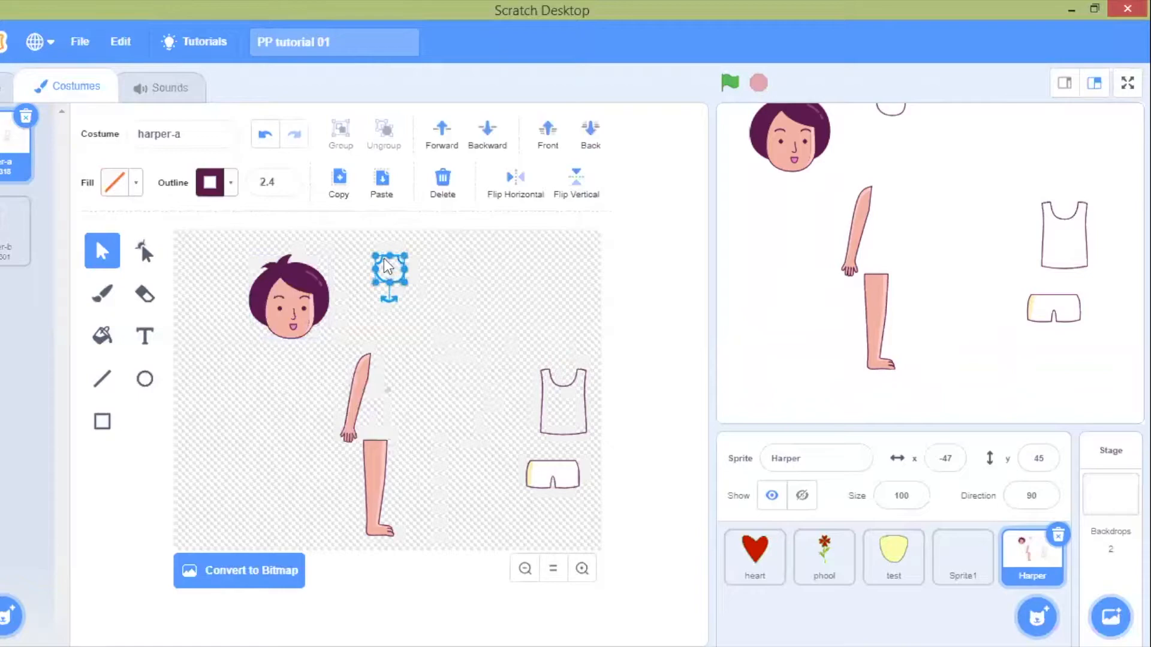
click(137, 183)
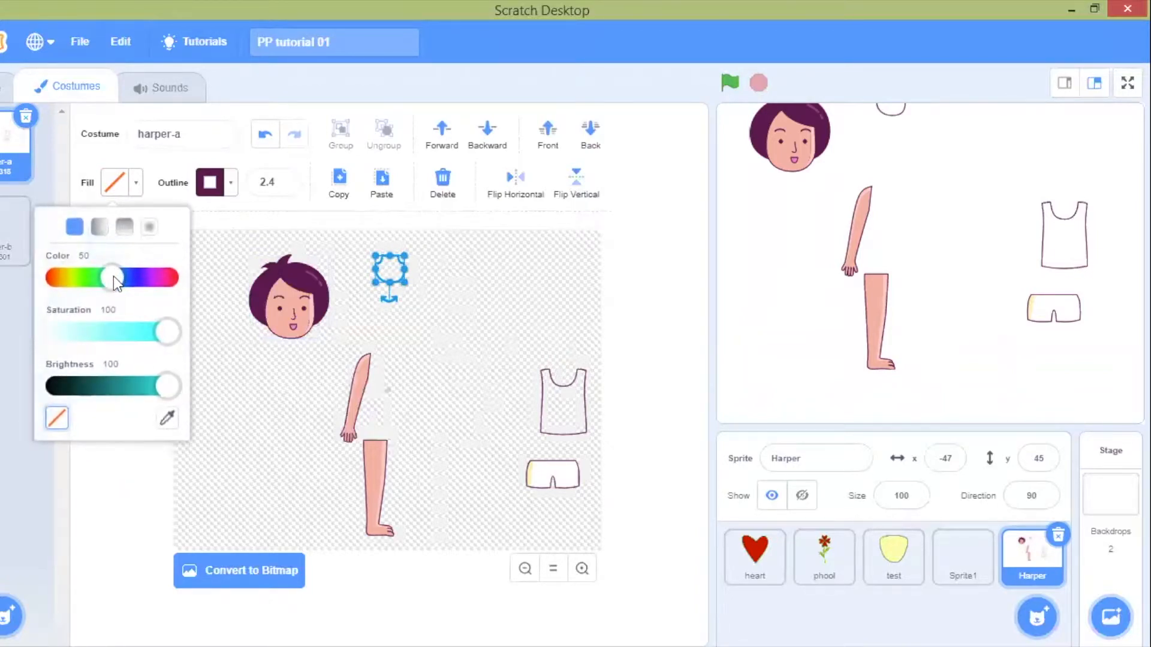
drag(115, 283, 76, 282)
click(99, 332)
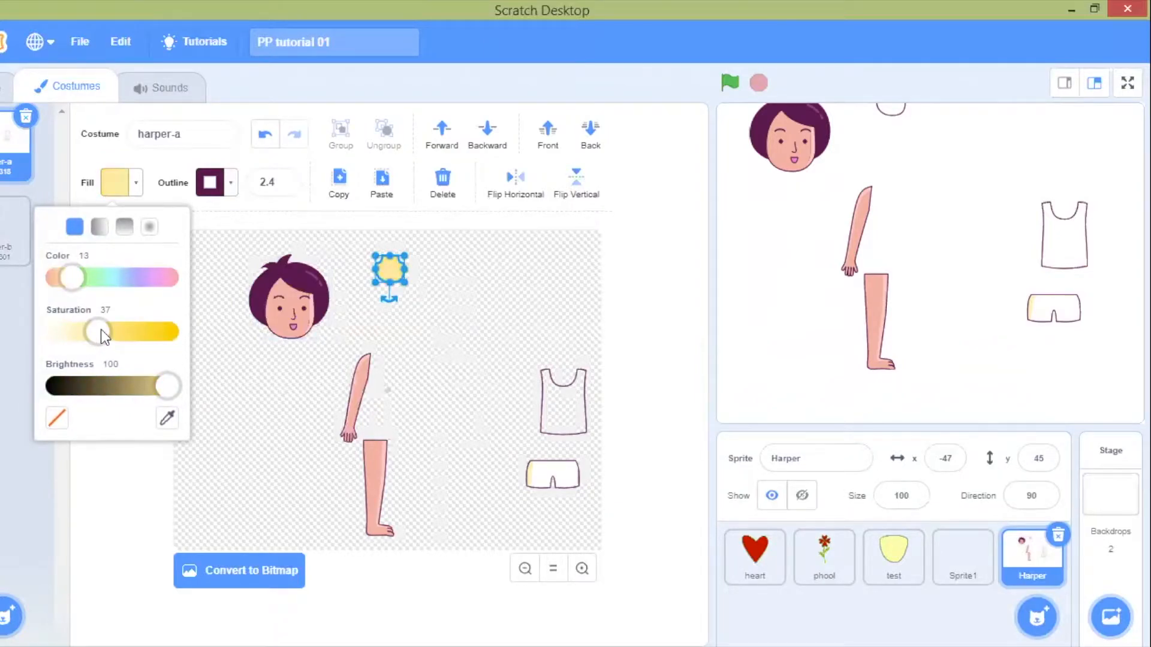
drag(66, 279, 60, 278)
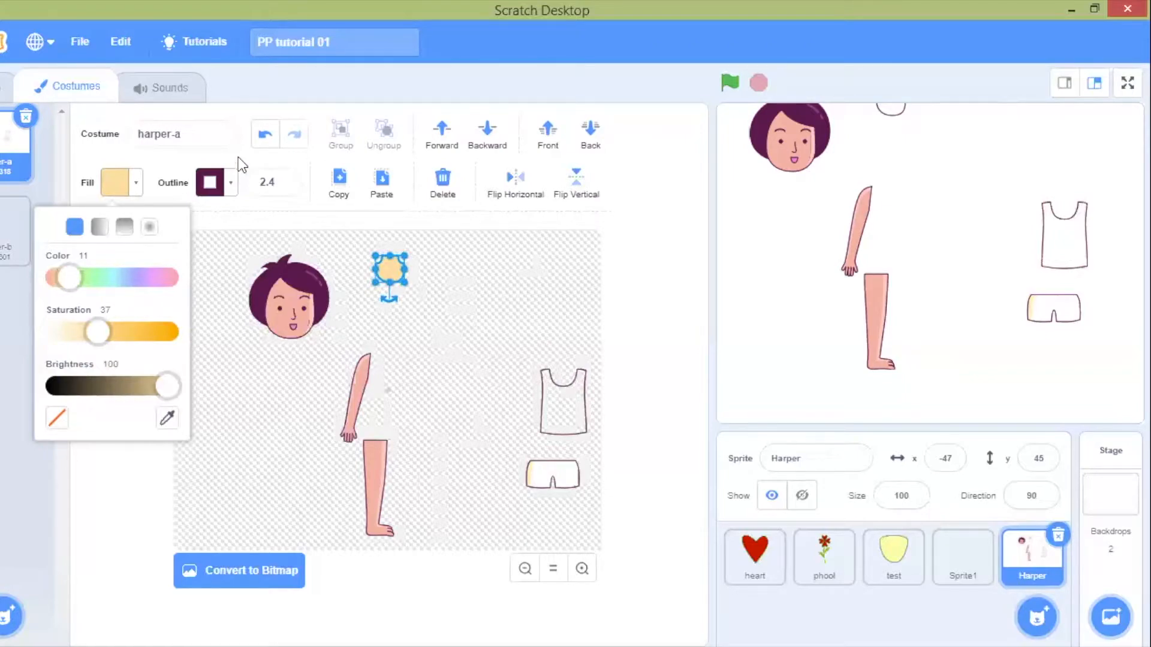
- Remove the dark outline from the neck shape, keeping only its fill
click(231, 183)
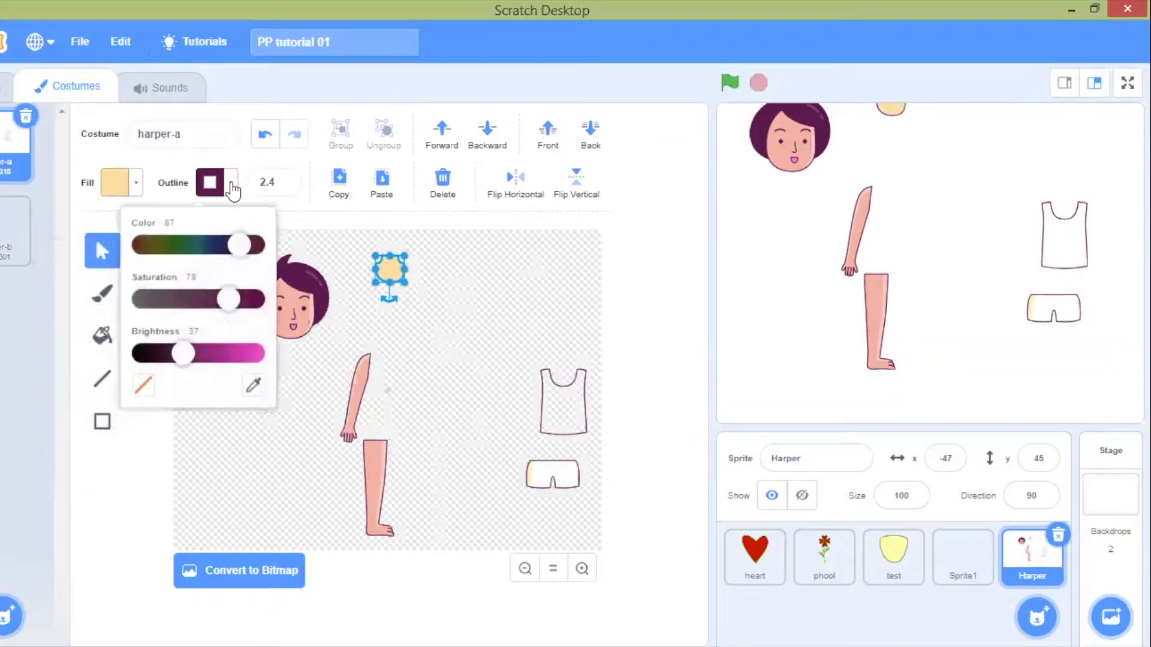
click(142, 388)
click(446, 342)
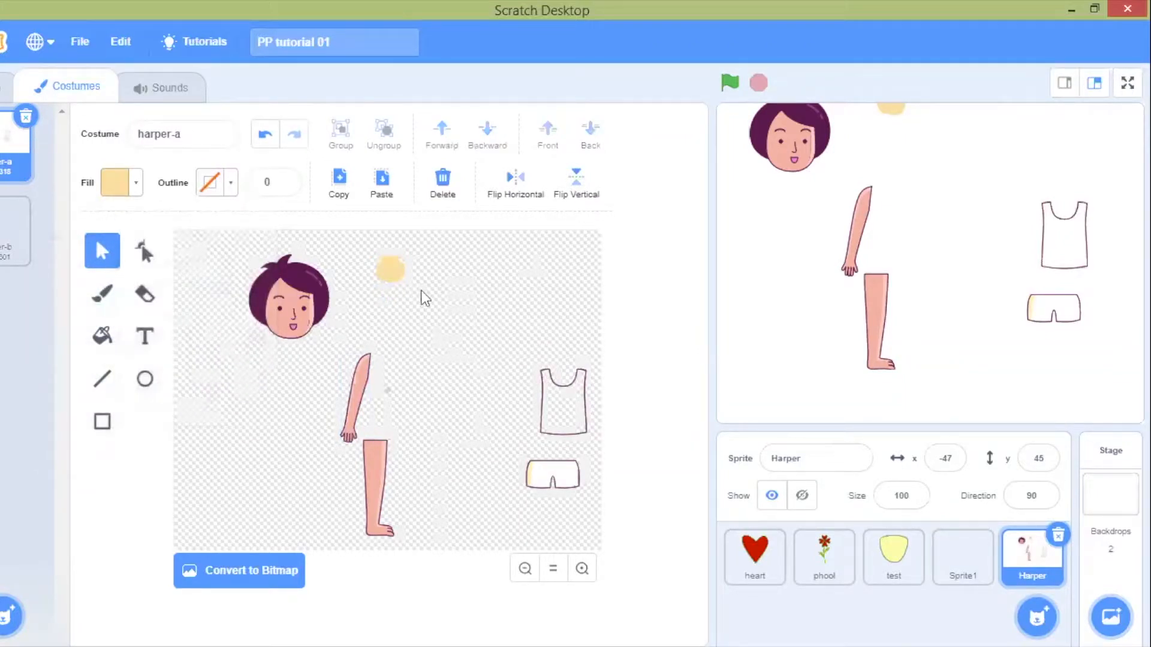
- Darken the neck shape's fill to a tan with color 11, saturation 44 and brightness 95
click(394, 269)
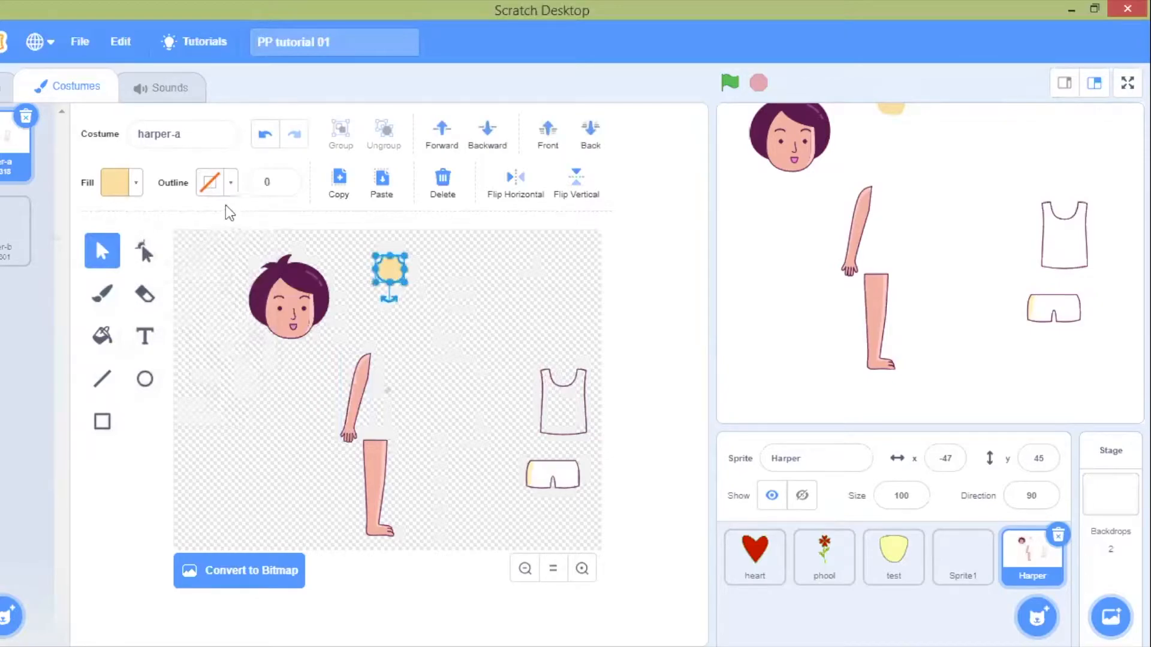
click(134, 185)
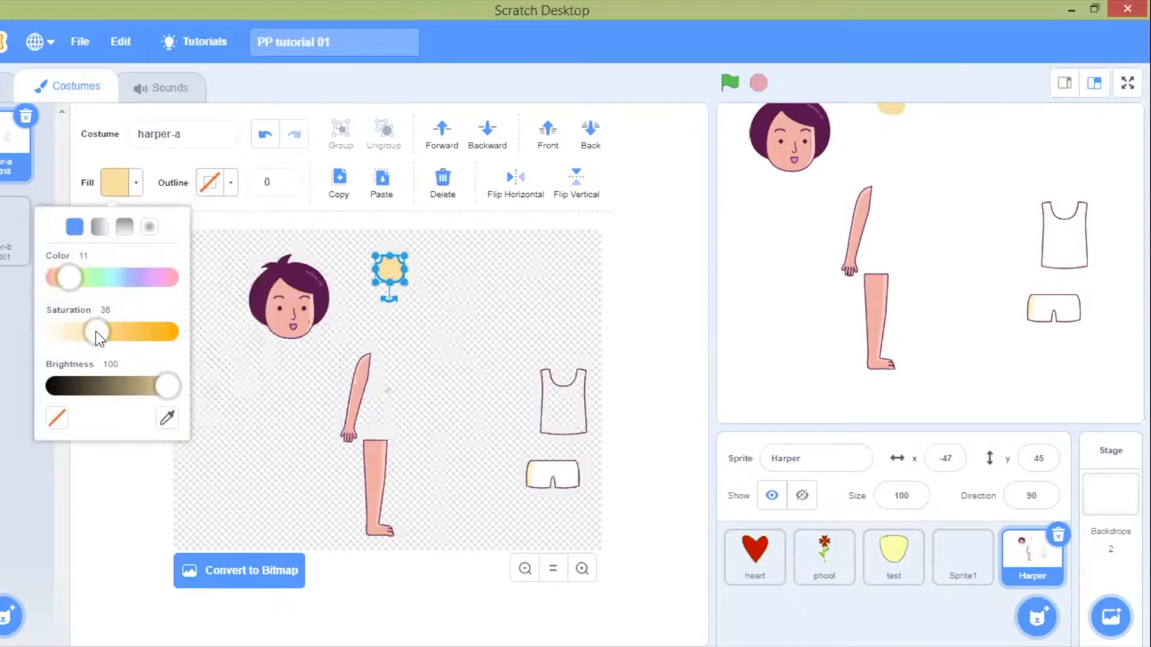
click(164, 387)
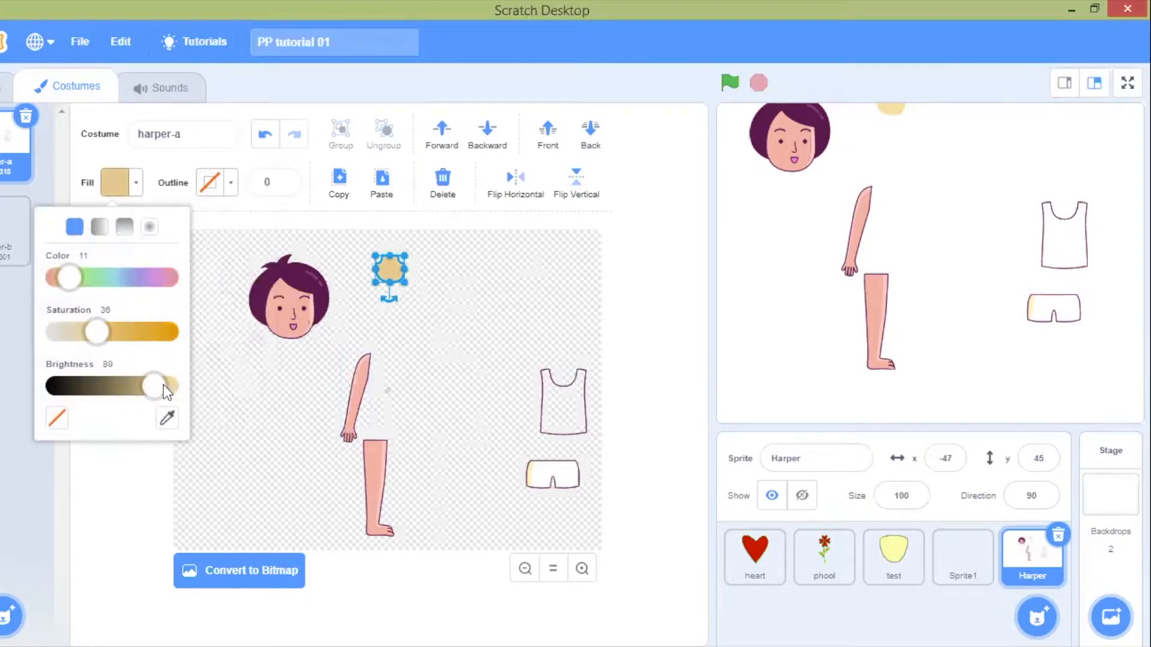
drag(165, 387, 172, 388)
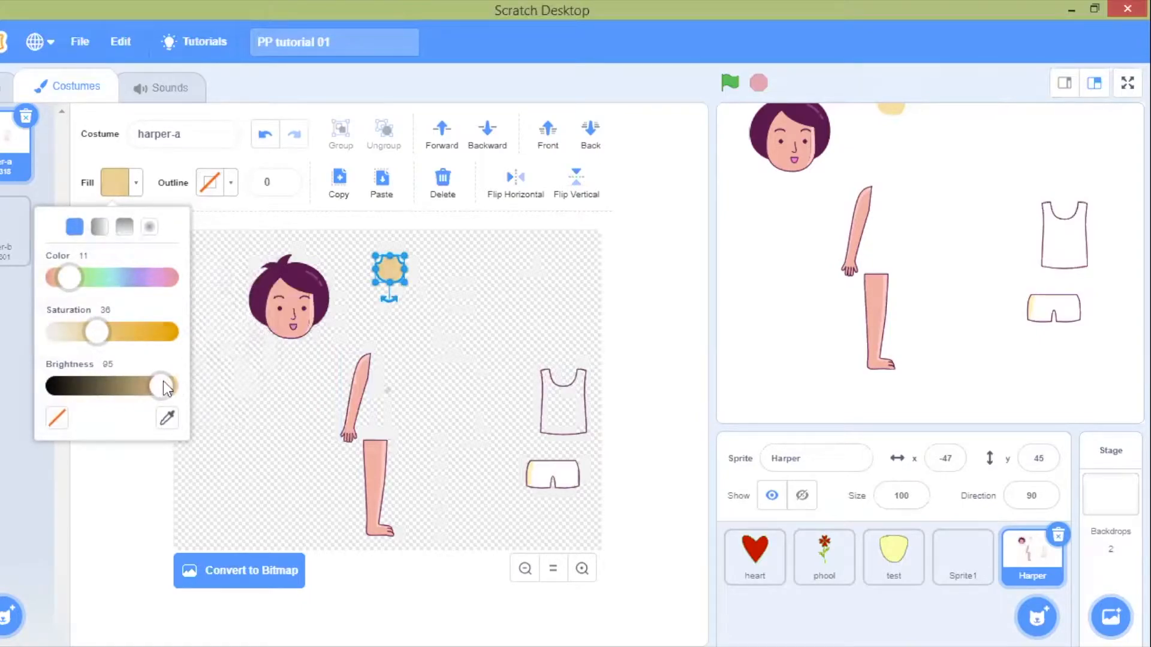
drag(102, 338, 104, 338)
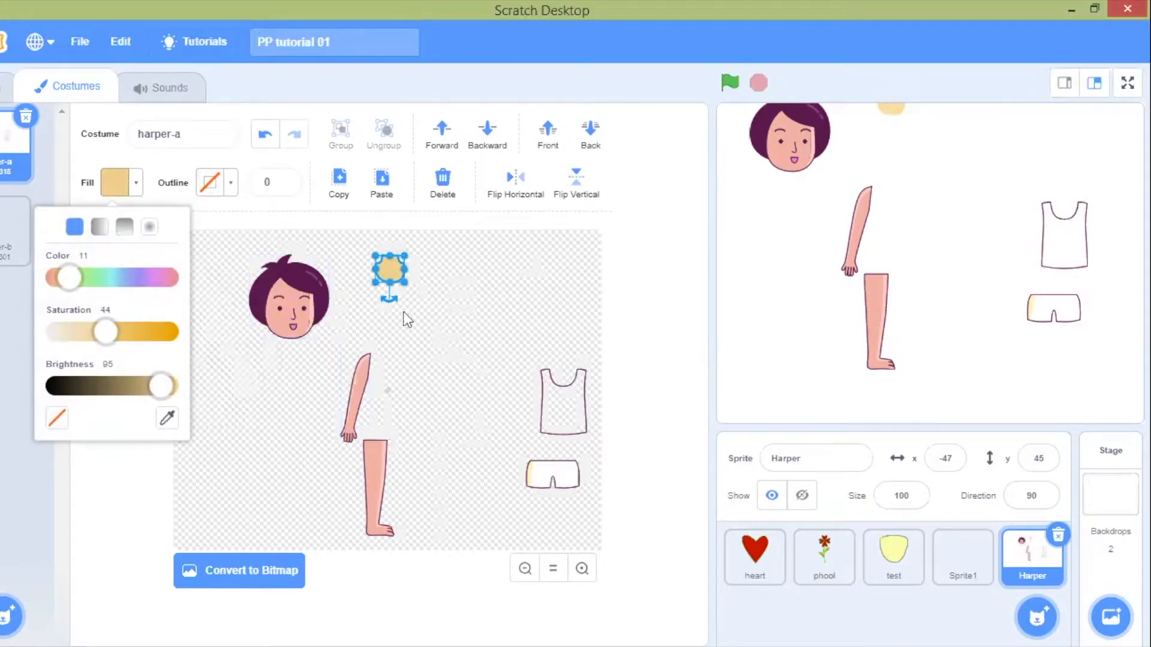
click(433, 314)
click(434, 314)
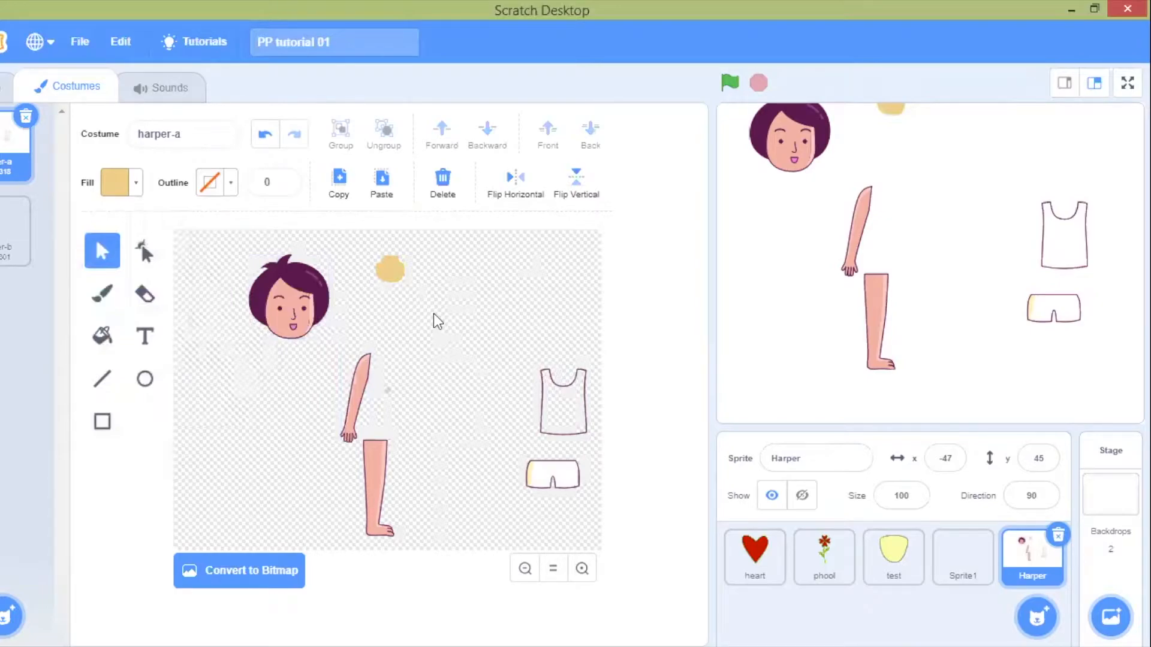
- Move the neck shape into open space and reshape its lower points downward to form a long torso with a flat base
drag(394, 270, 457, 298)
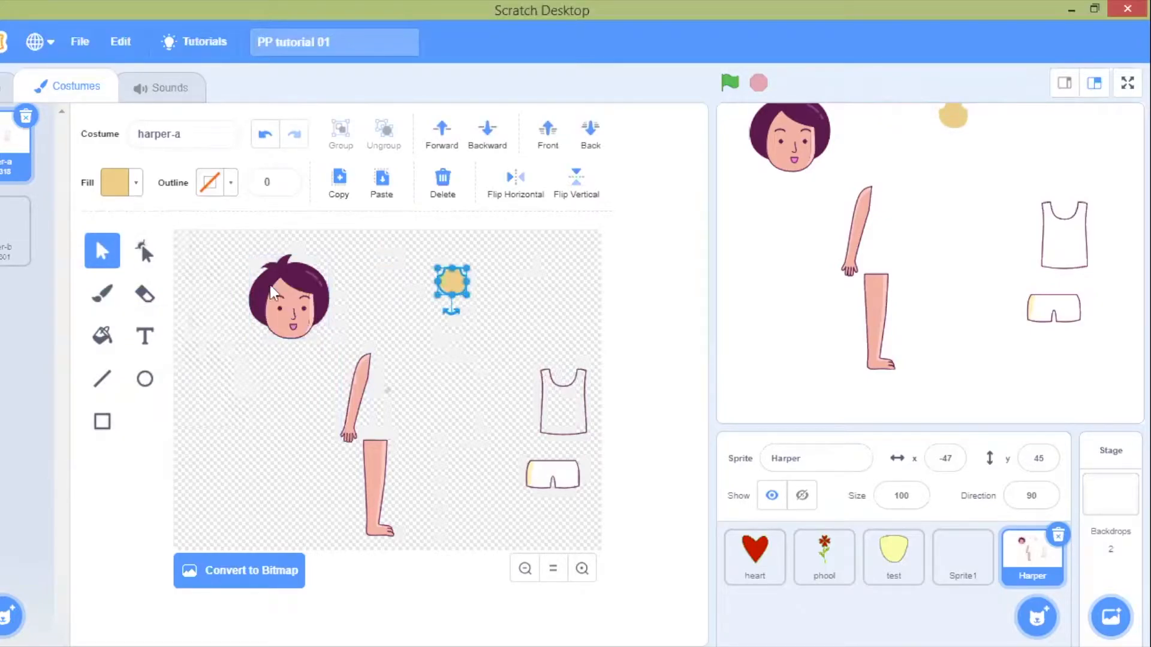
click(144, 255)
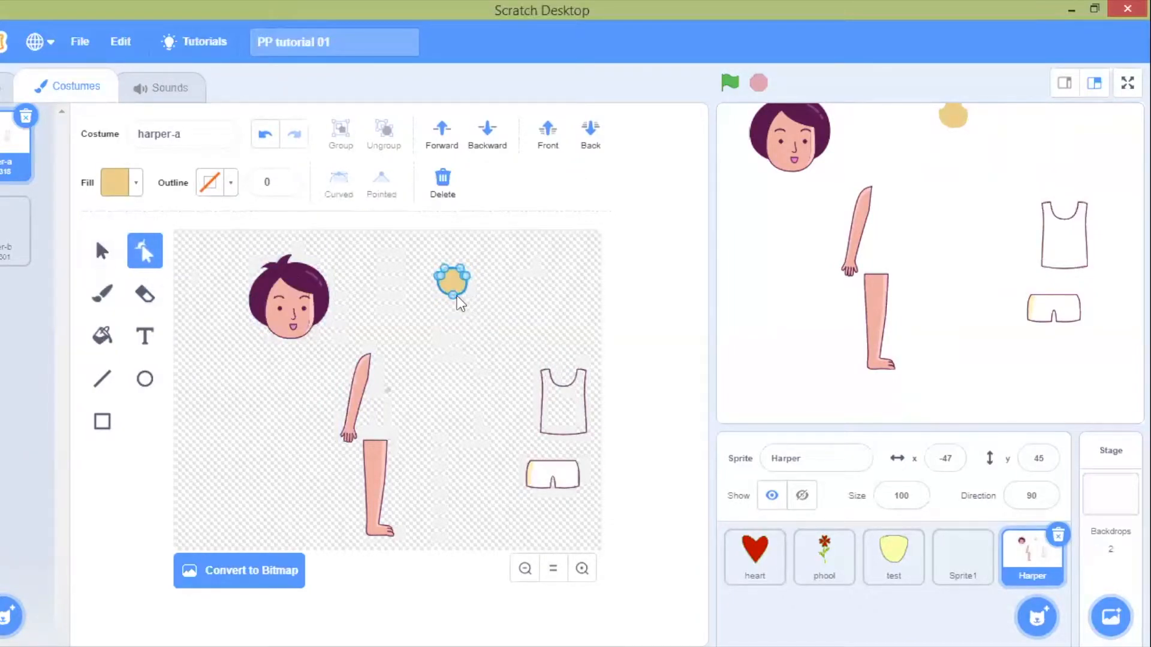
drag(451, 296, 451, 402)
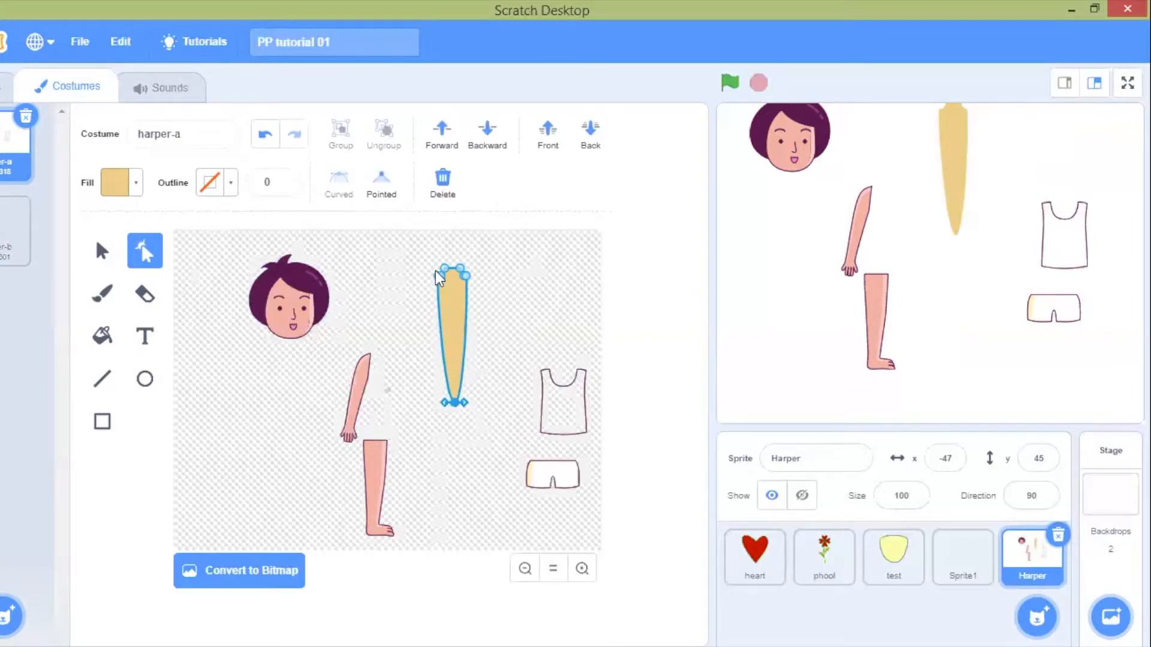
drag(439, 276, 428, 404)
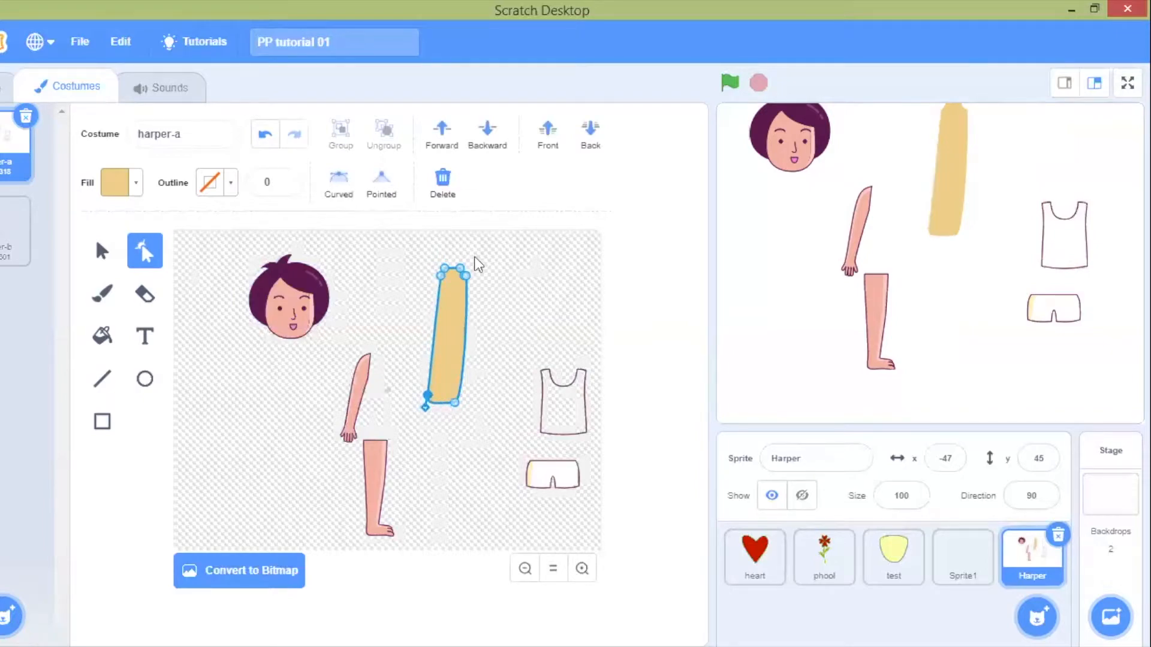
- Try to widen the torso shape by pulling its upper shoulder area outward
drag(463, 272, 509, 267)
click(265, 134)
drag(466, 290, 480, 339)
click(265, 135)
drag(476, 275, 476, 276)
click(267, 137)
- Reshape the torso's outer side into a rounded, wider shoulder, undoing the last point move near the lower corner
drag(473, 275, 473, 276)
drag(463, 354, 496, 354)
drag(472, 276, 464, 279)
drag(495, 354, 488, 400)
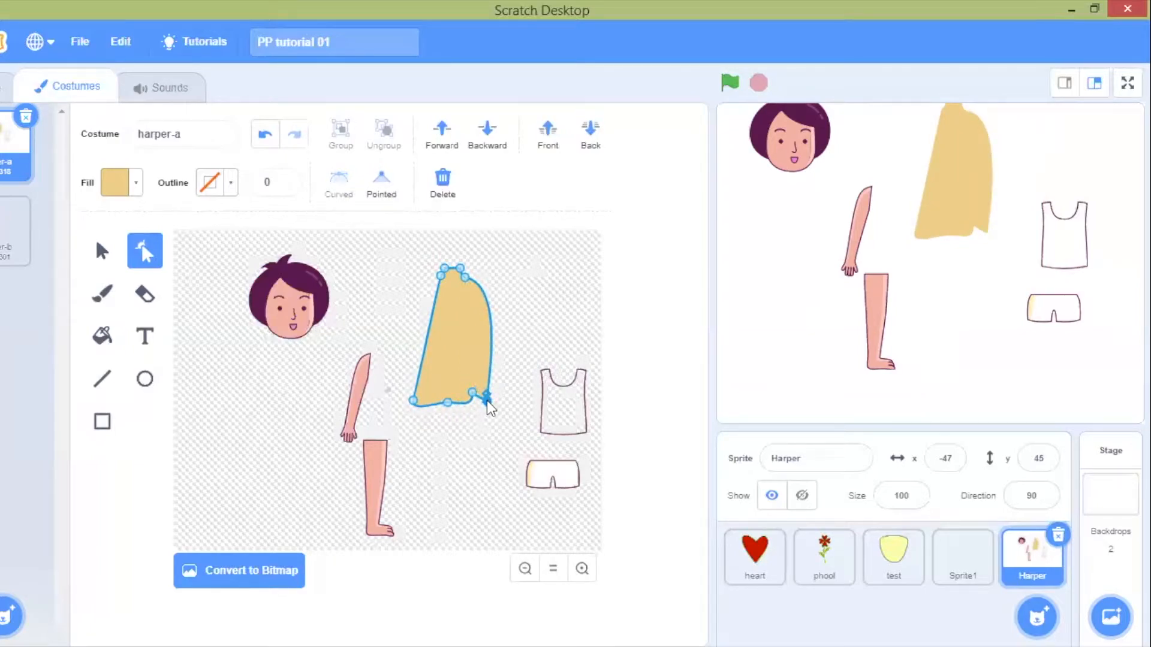
click(267, 136)
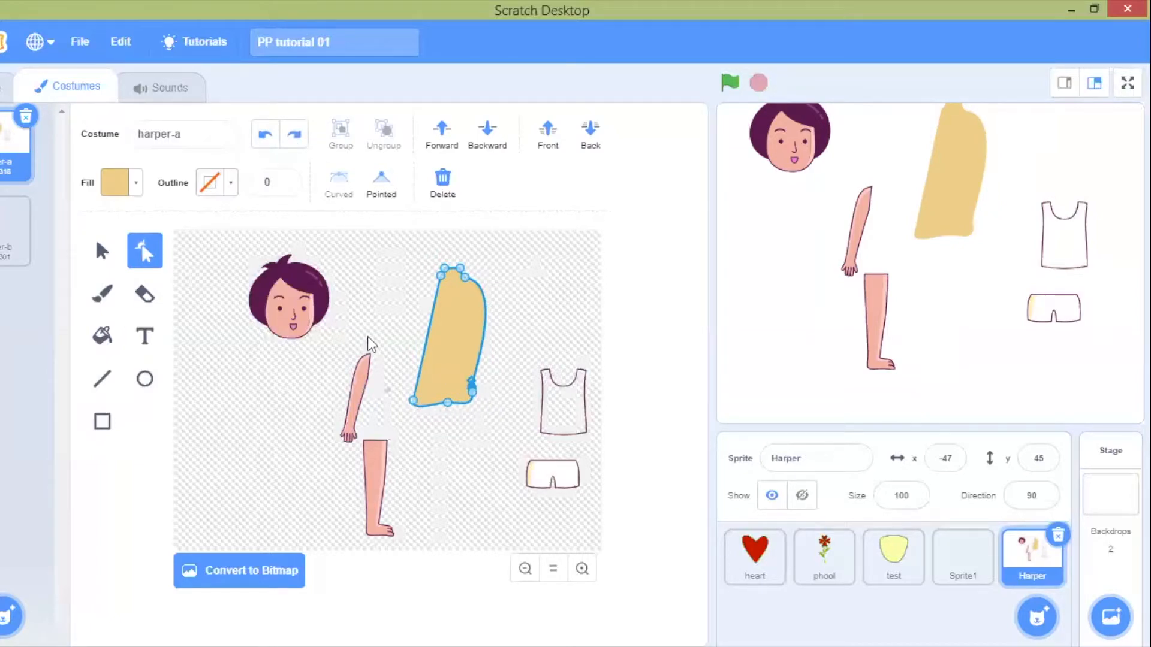
- Rearrange the parts, placing the head above the vest, the torso shape near the centre, and the arm and leg to its left
click(102, 251)
click(271, 294)
drag(272, 294, 535, 274)
drag(464, 316, 421, 316)
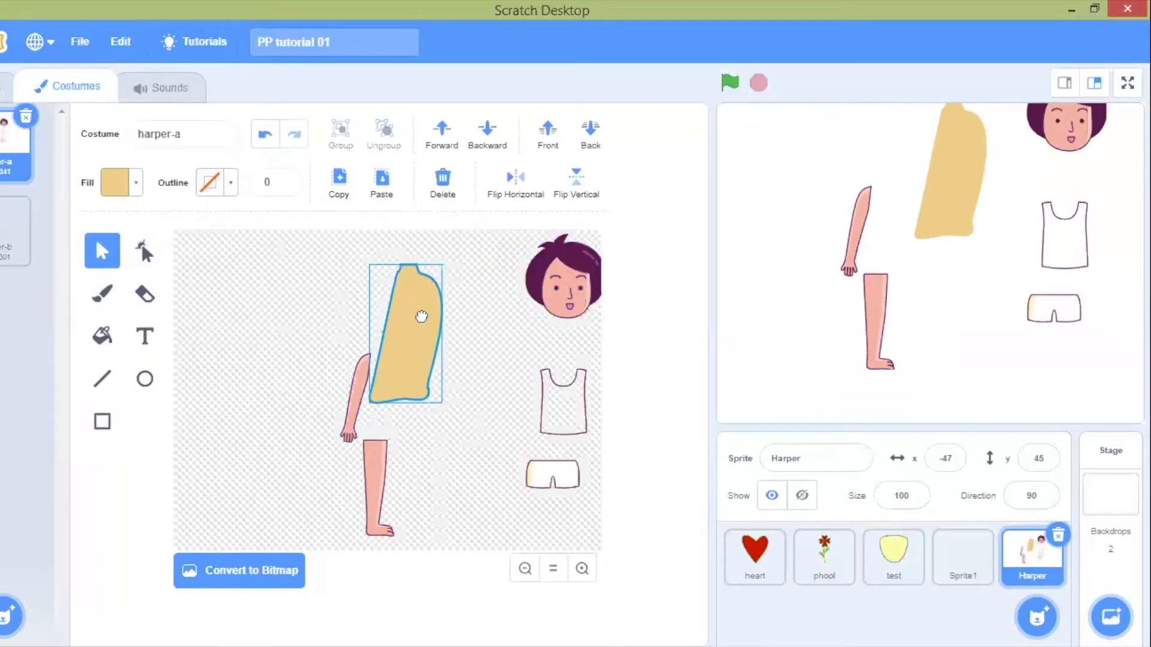
drag(351, 418, 267, 384)
drag(377, 492, 332, 462)
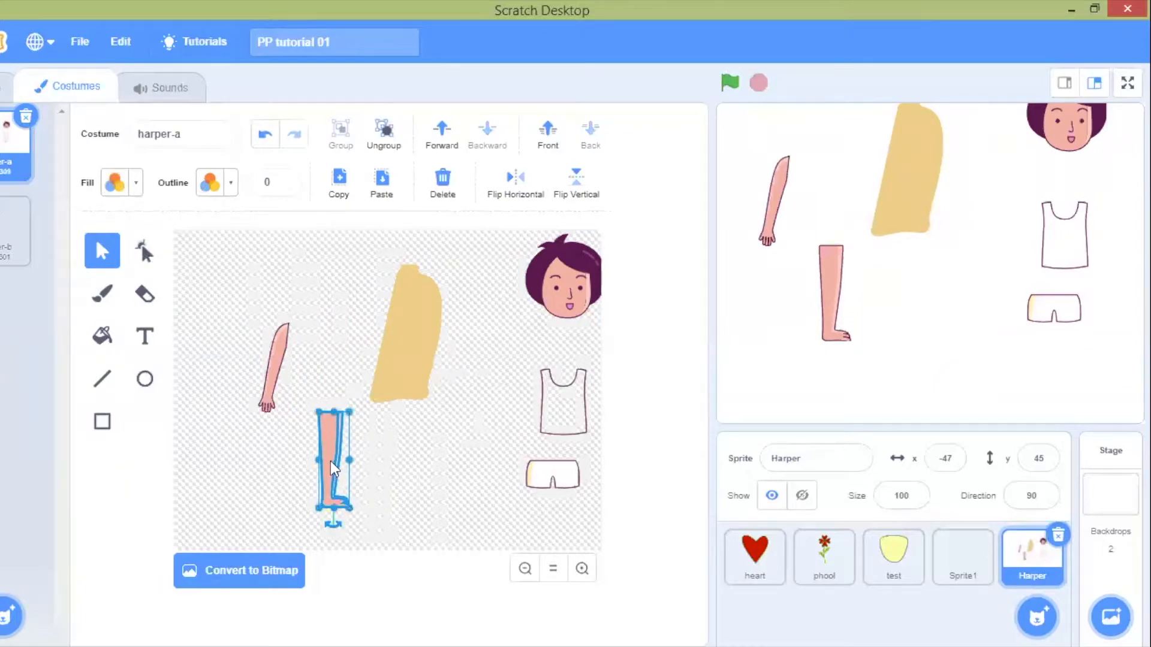
- Ungroup the arm, separate its skin-coloured fill from the outline, and delete the fill
click(277, 360)
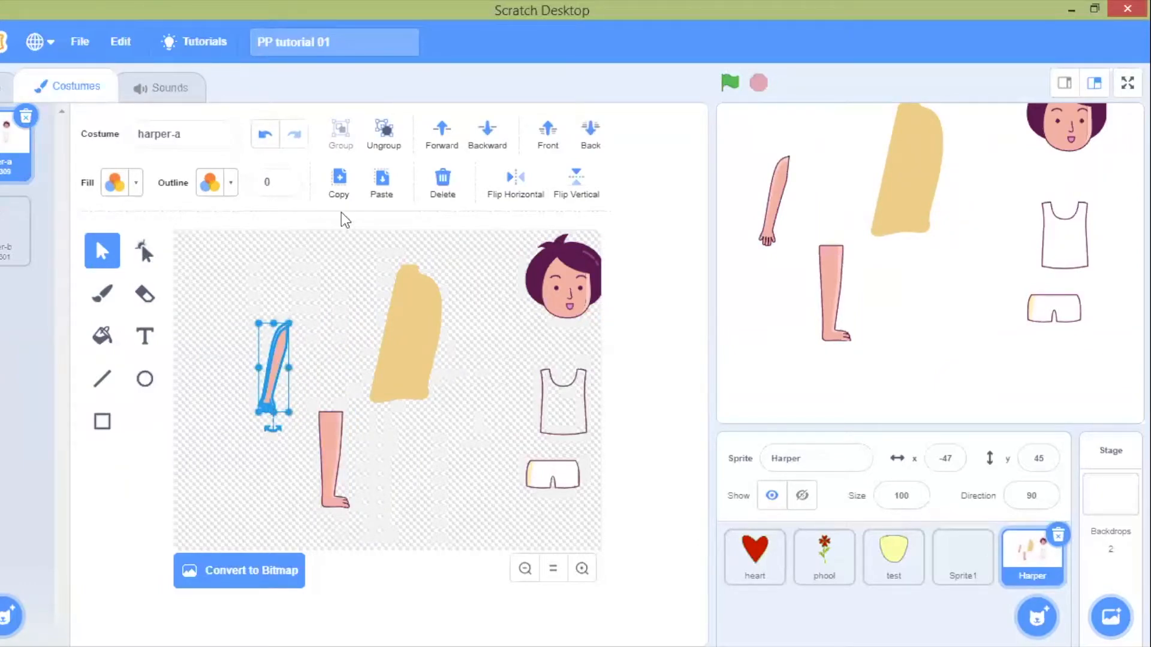
click(384, 133)
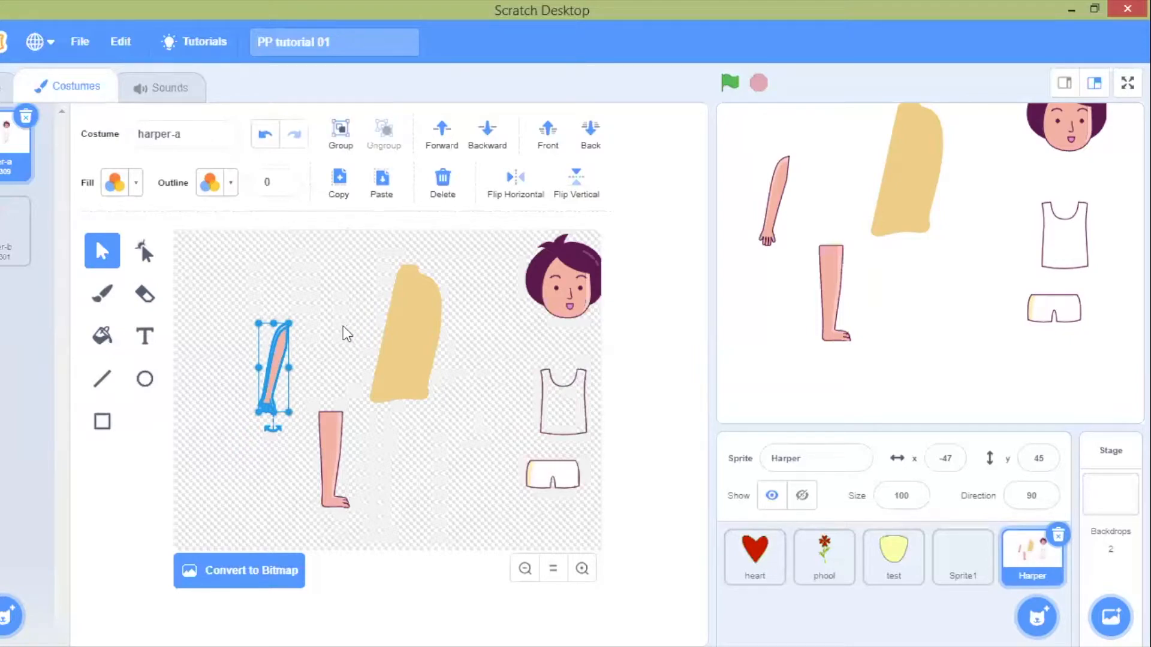
click(283, 351)
click(253, 282)
drag(277, 356, 242, 306)
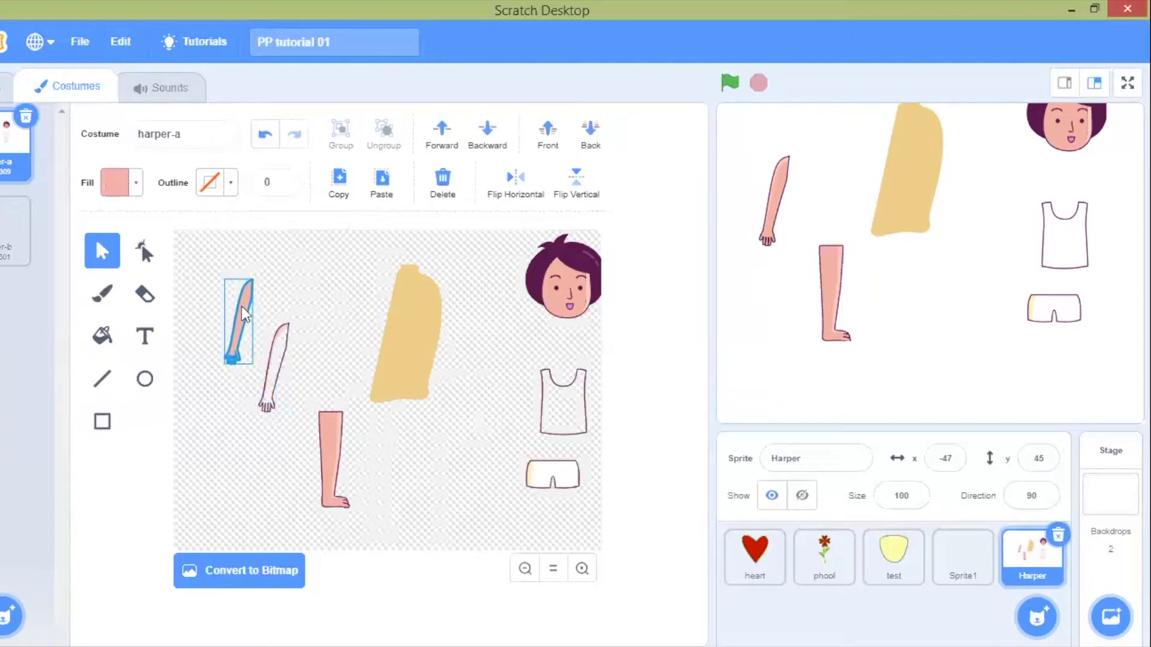
key(Delete)
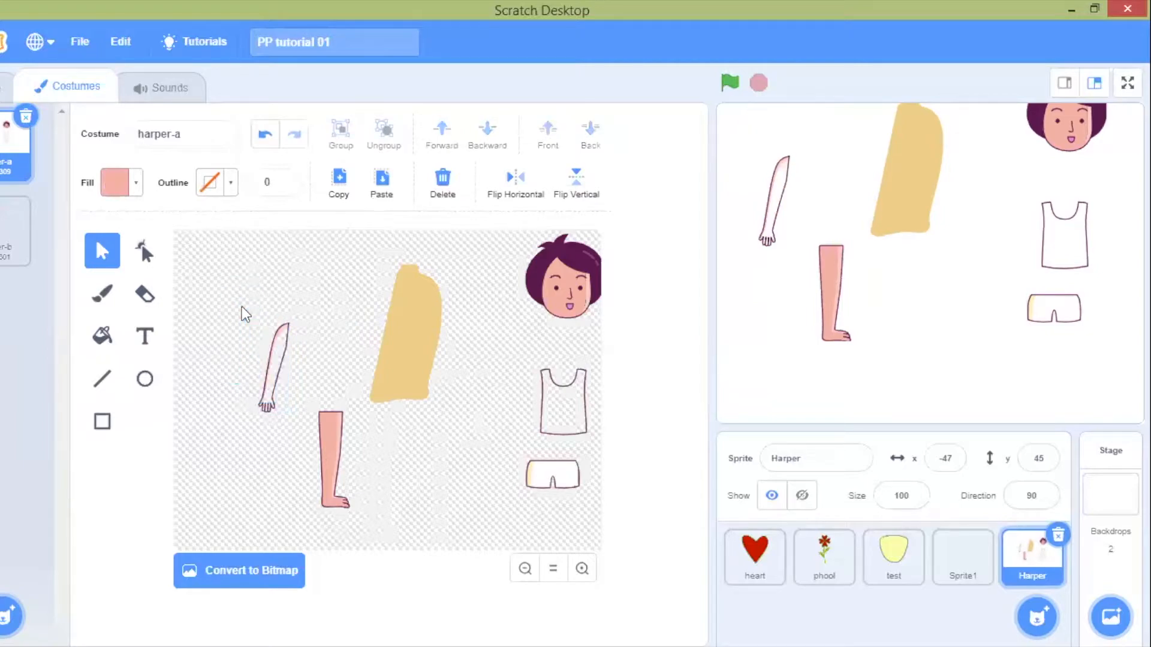
- Move the arm outline off its pink shading strip and delete the strip
click(278, 336)
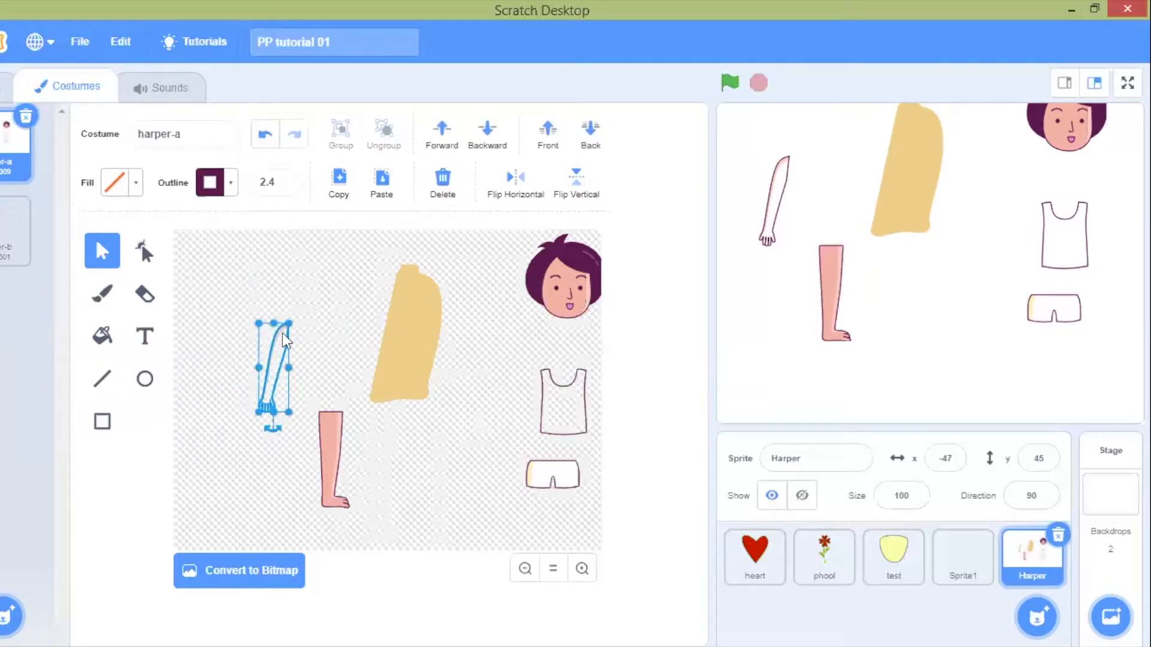
click(279, 331)
click(281, 337)
click(203, 298)
drag(204, 297, 247, 299)
click(300, 309)
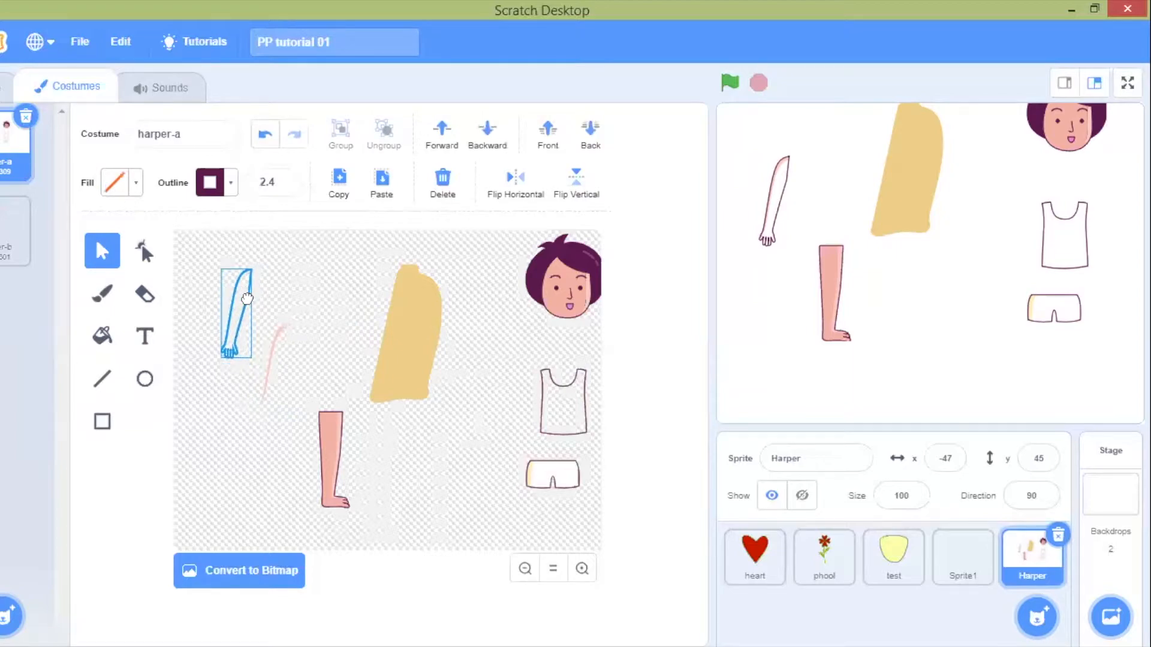
click(277, 334)
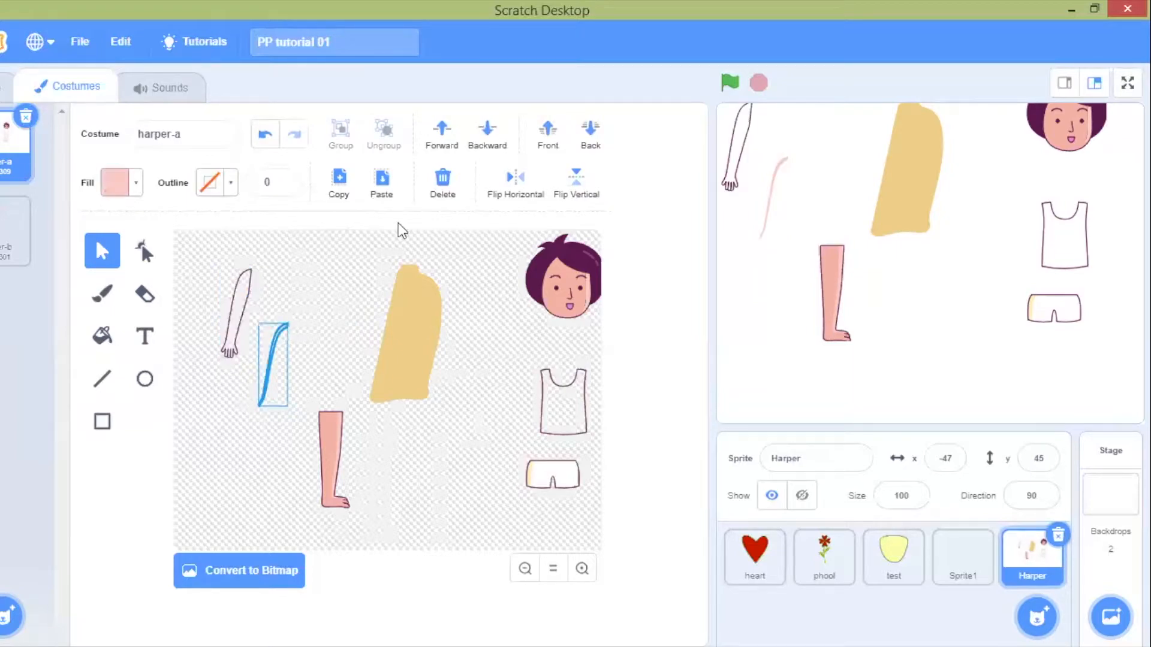
click(443, 179)
- Reposition the empty arm outline in the open space beside the torso and deselect it
click(246, 294)
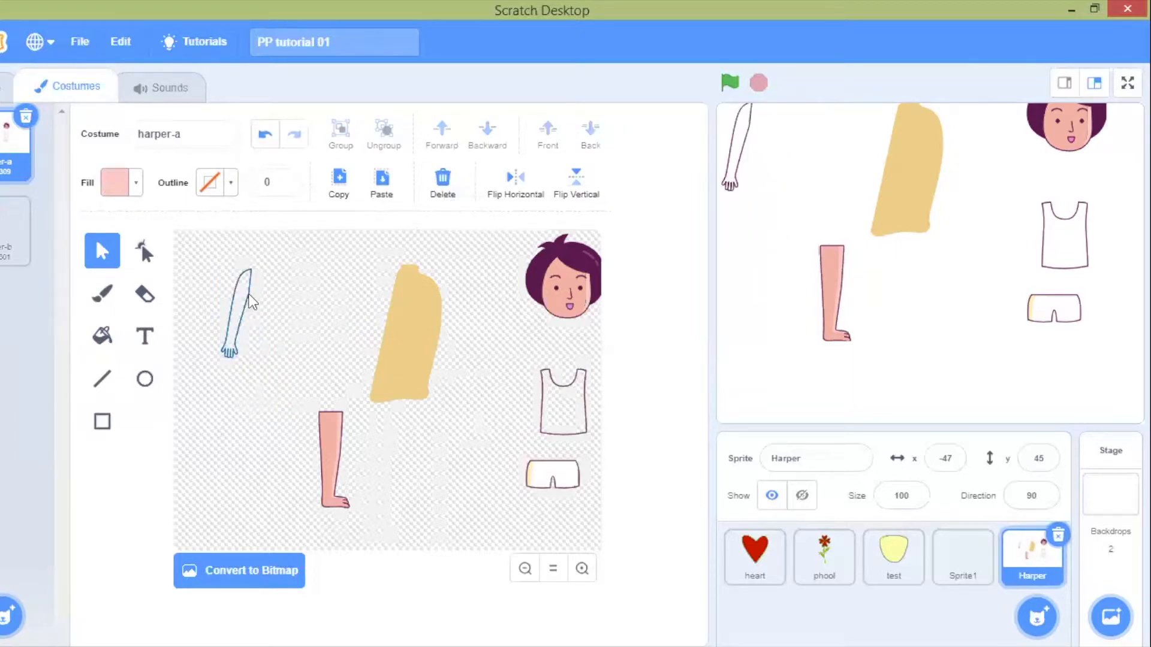
drag(283, 301, 255, 278)
click(330, 320)
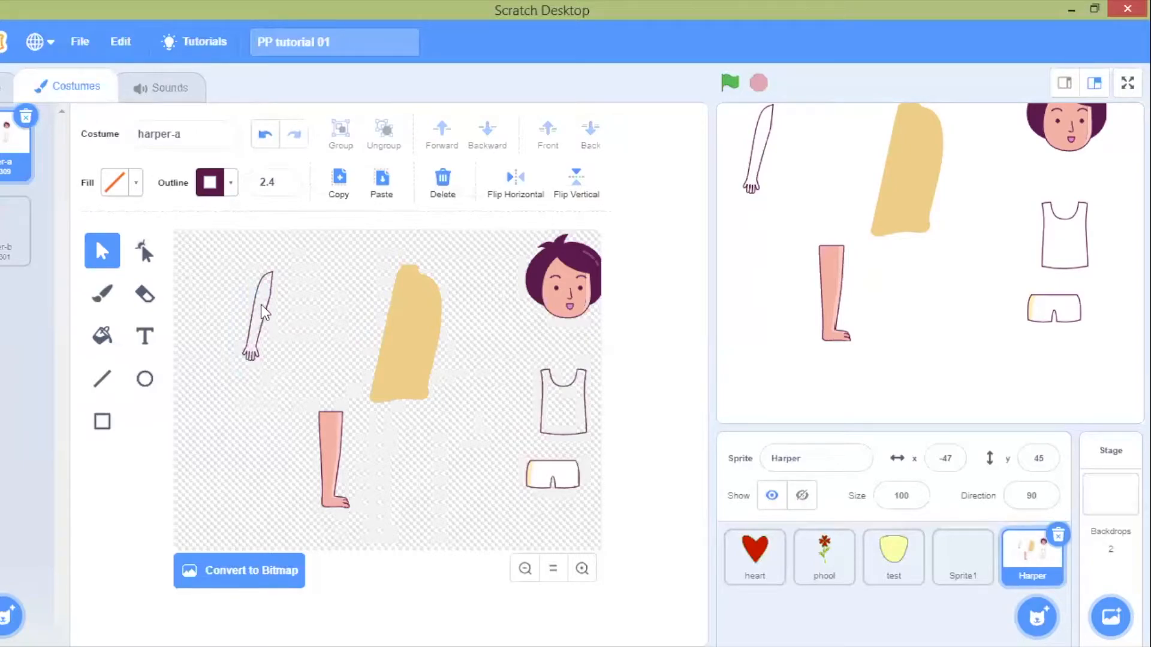
- Sample the torso's tan as the fill colour and select the arm outline
click(137, 185)
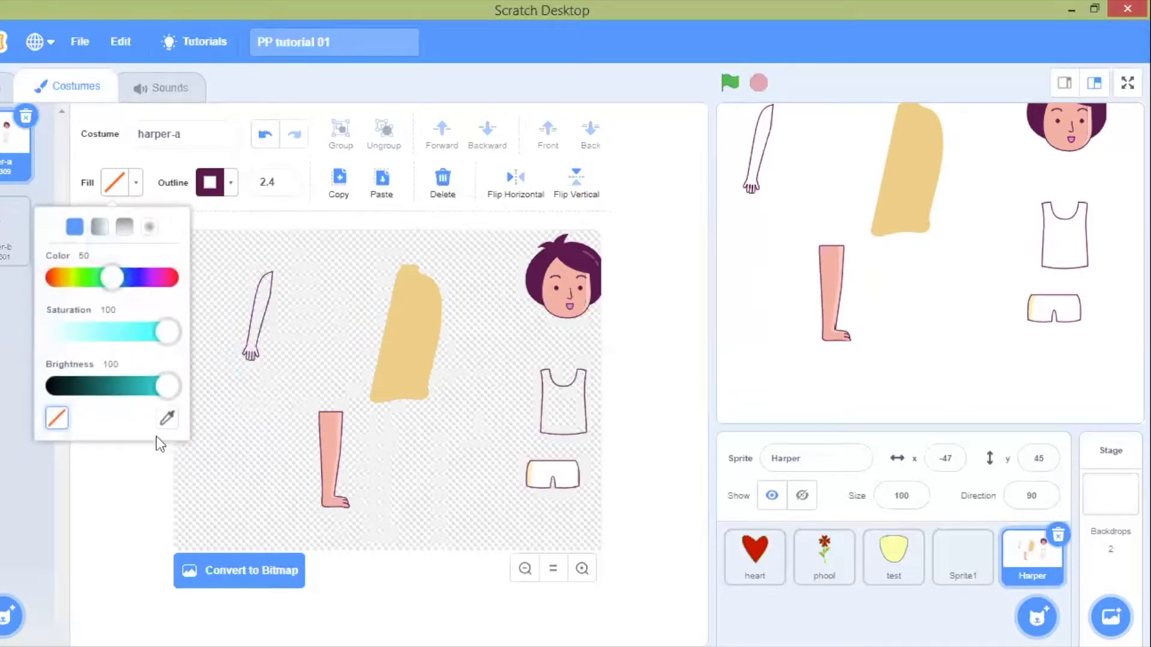
click(166, 420)
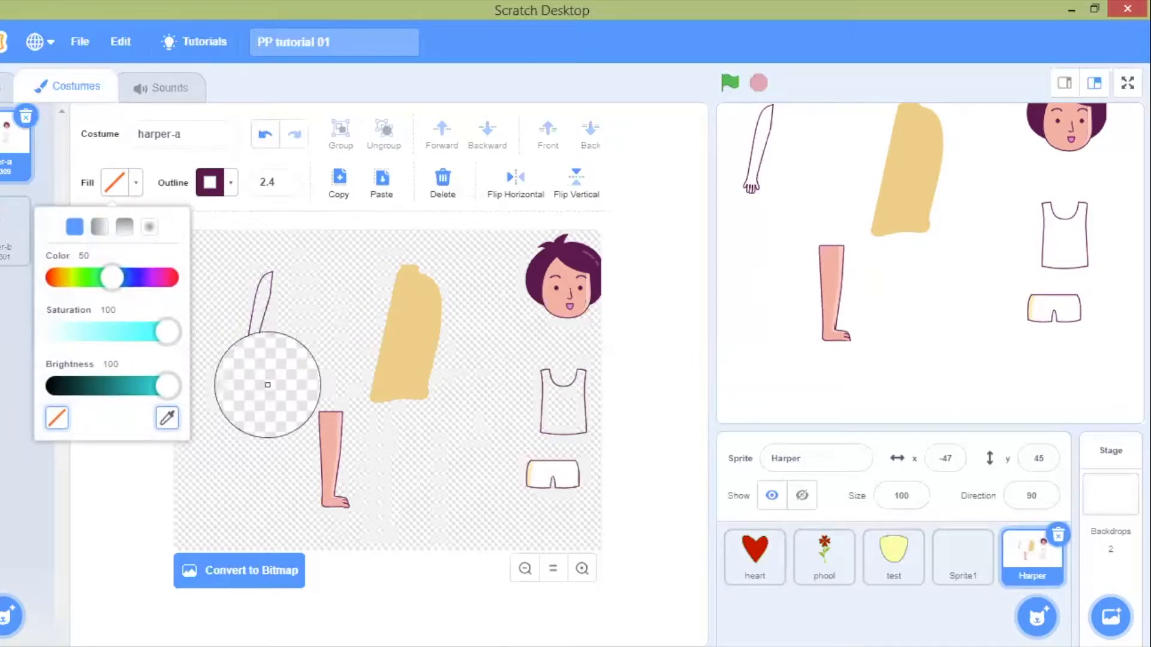
click(424, 321)
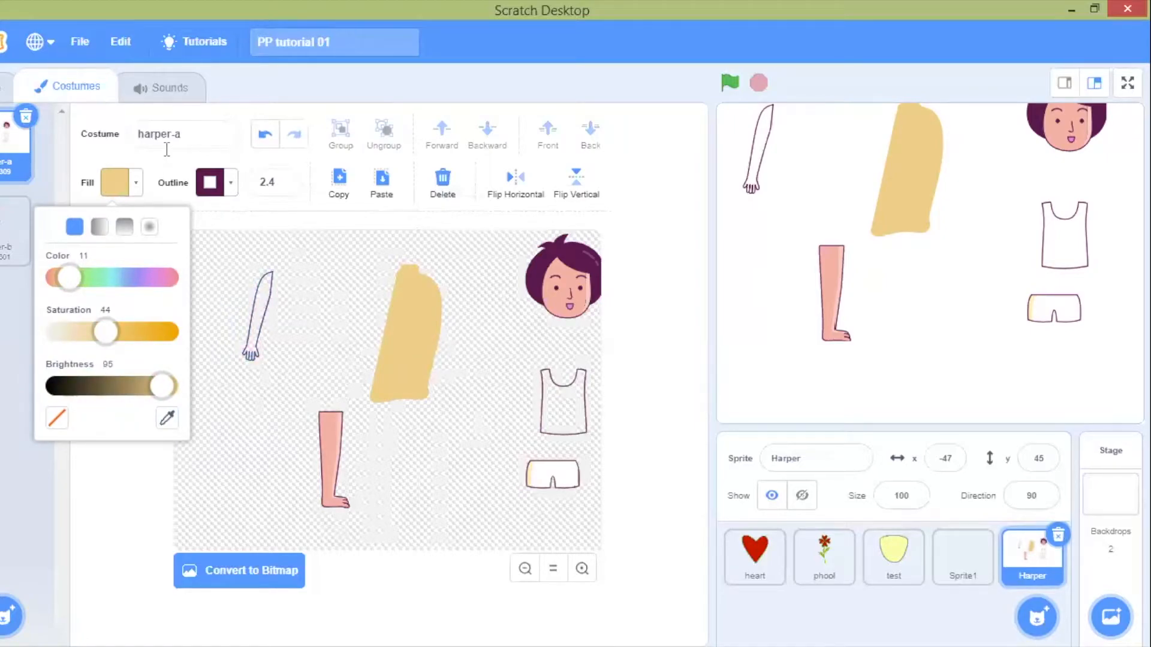
click(261, 300)
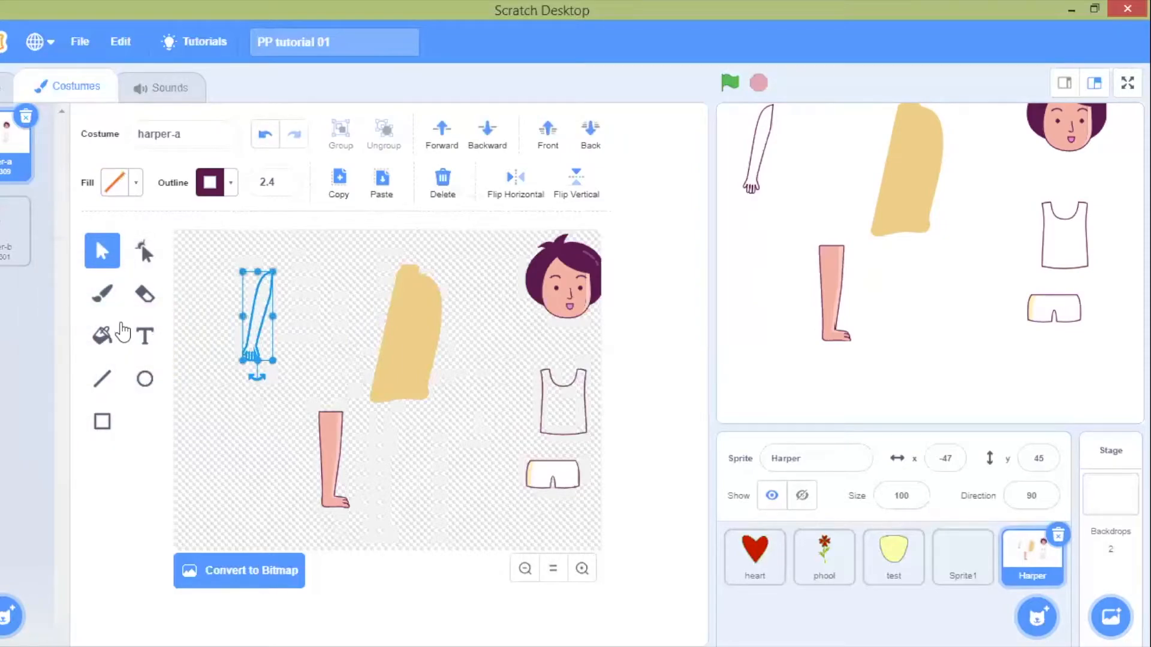
- Sample the torso's tan as the fill colour and fill the empty arm outline with it using the Fill tool
click(102, 336)
click(114, 182)
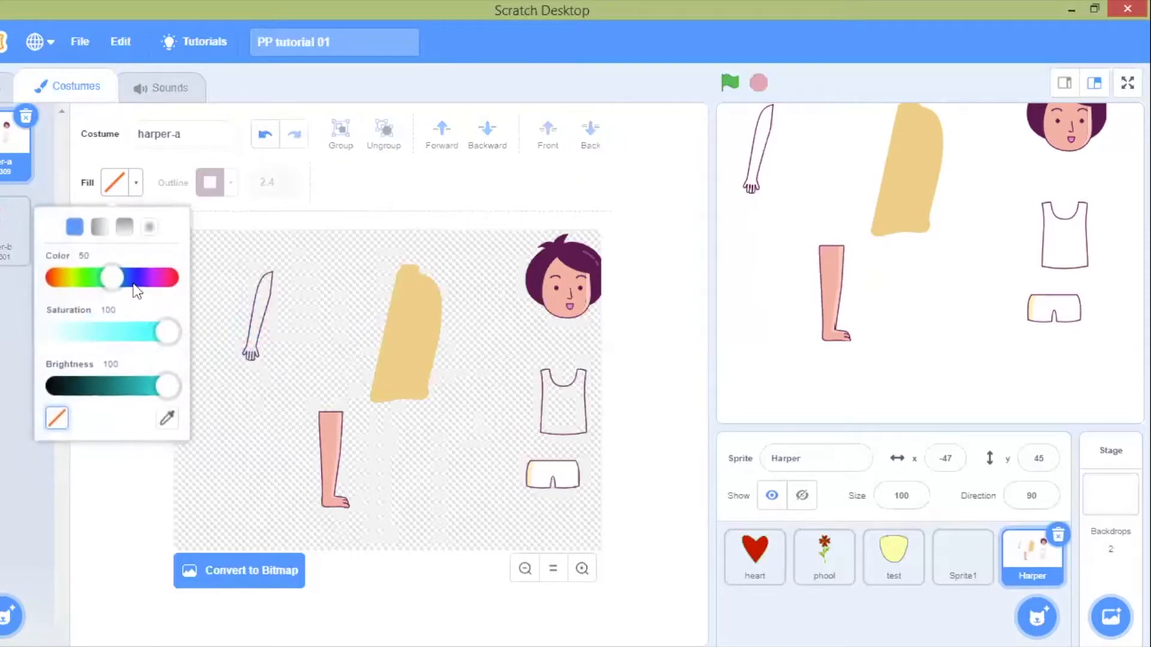
click(98, 136)
click(100, 345)
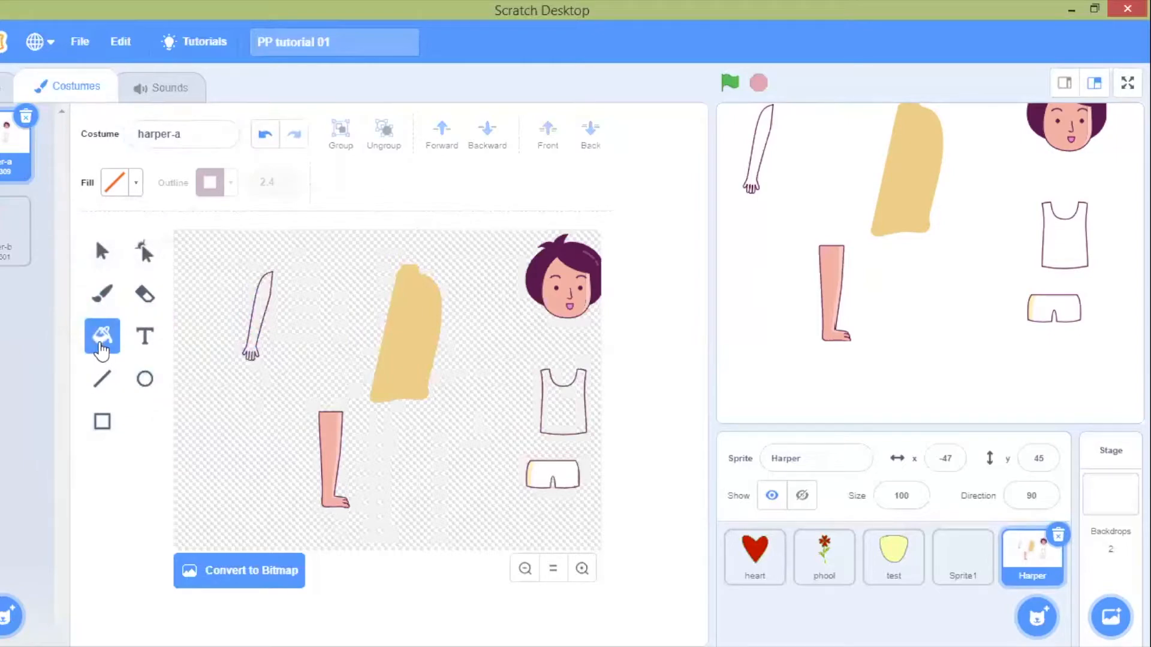
click(122, 182)
click(167, 421)
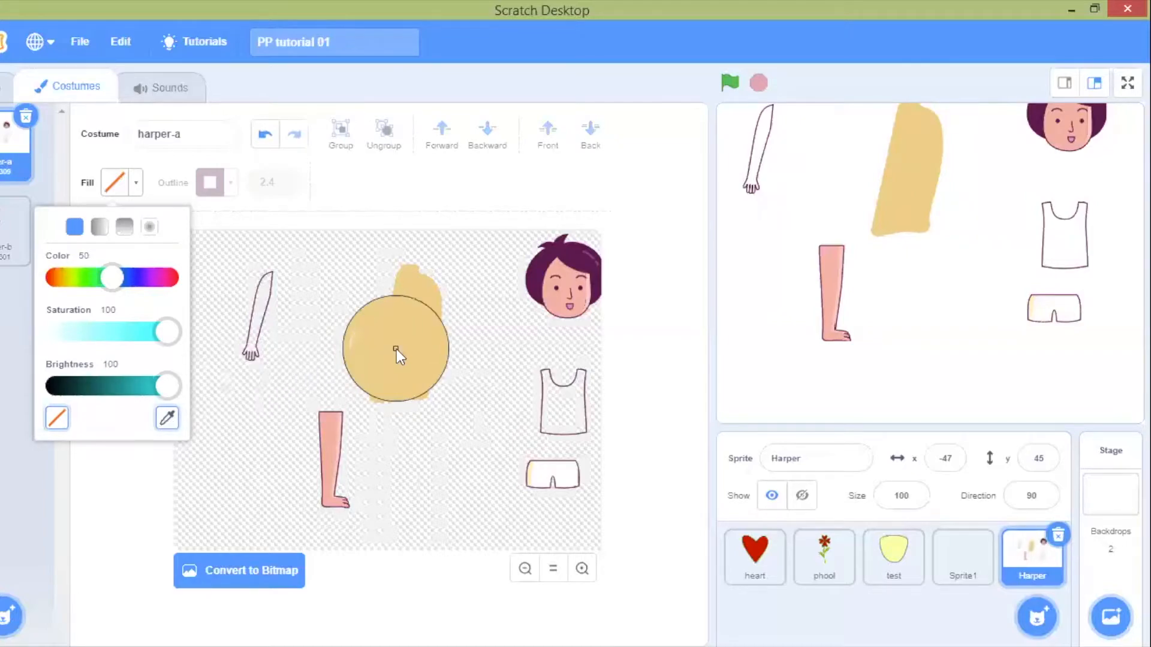
click(396, 350)
click(256, 304)
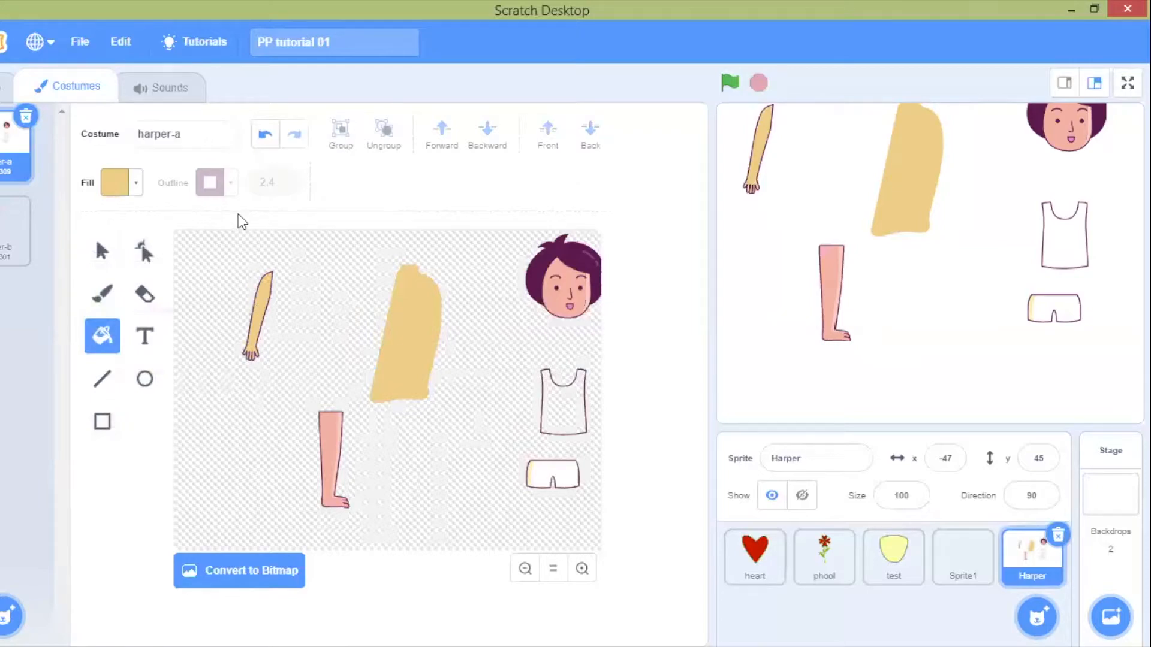
- Select the tan arm, remove its purple outline, and deselect it
click(101, 257)
click(255, 311)
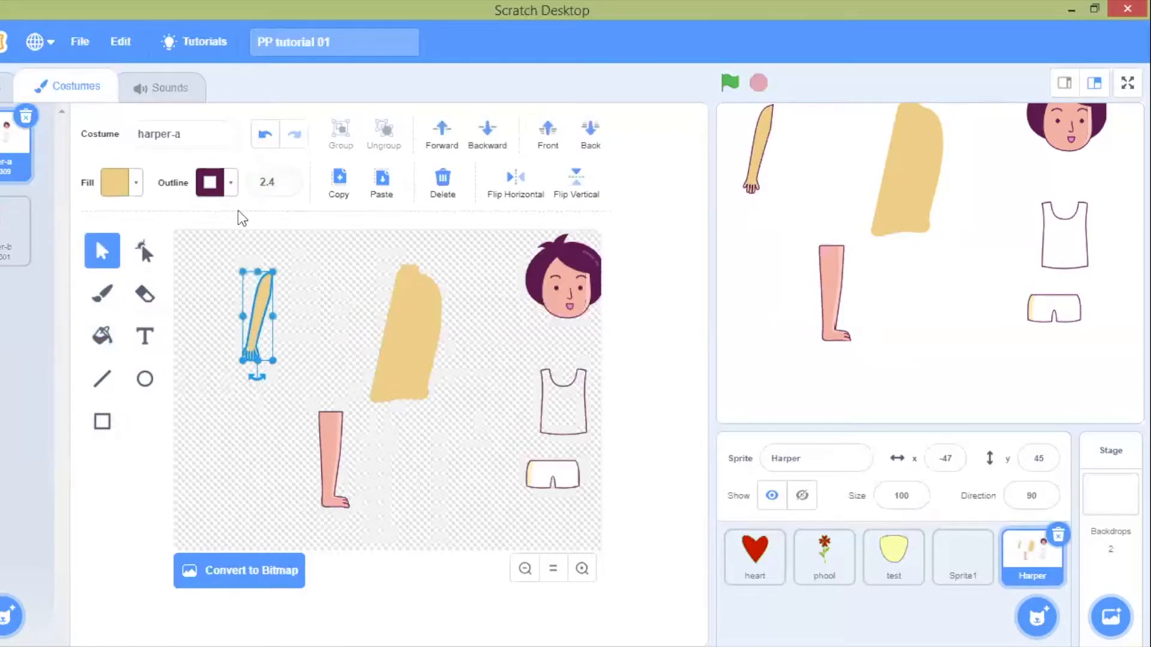
click(230, 185)
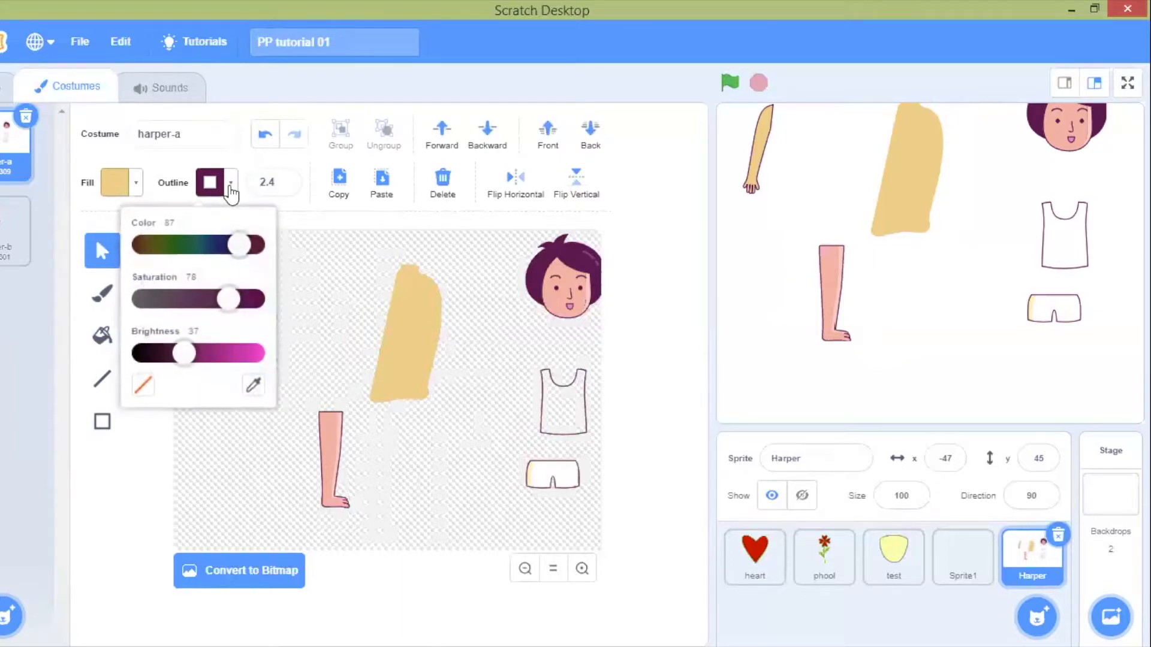
click(143, 385)
click(337, 309)
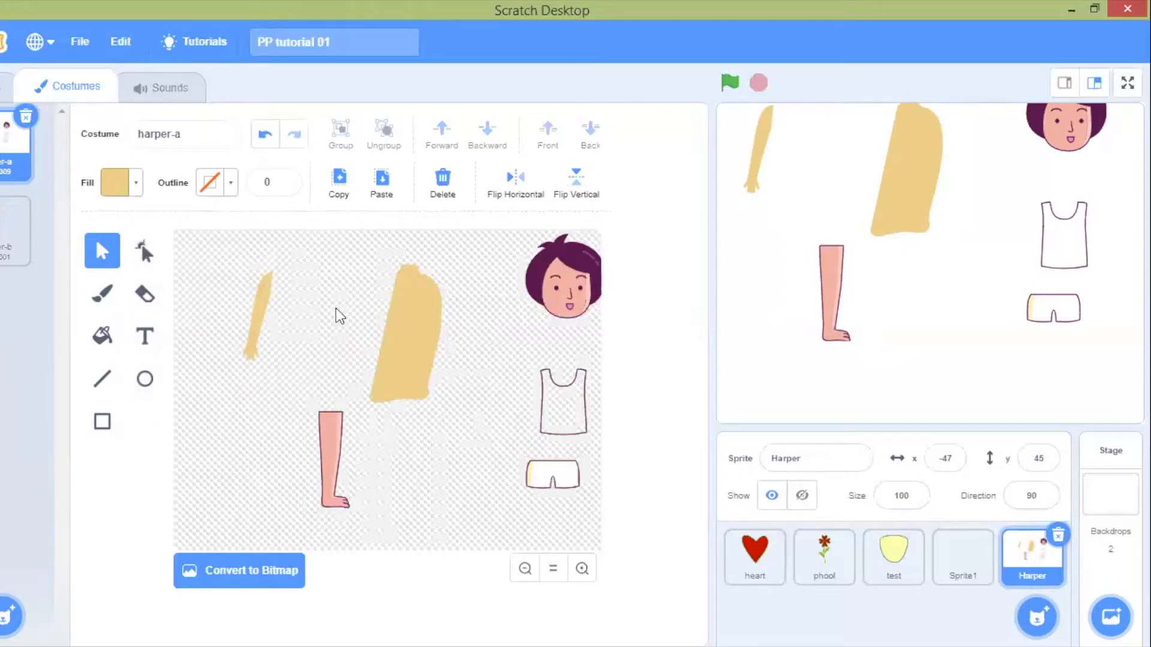
click(229, 187)
click(143, 386)
drag(252, 353, 98, 362)
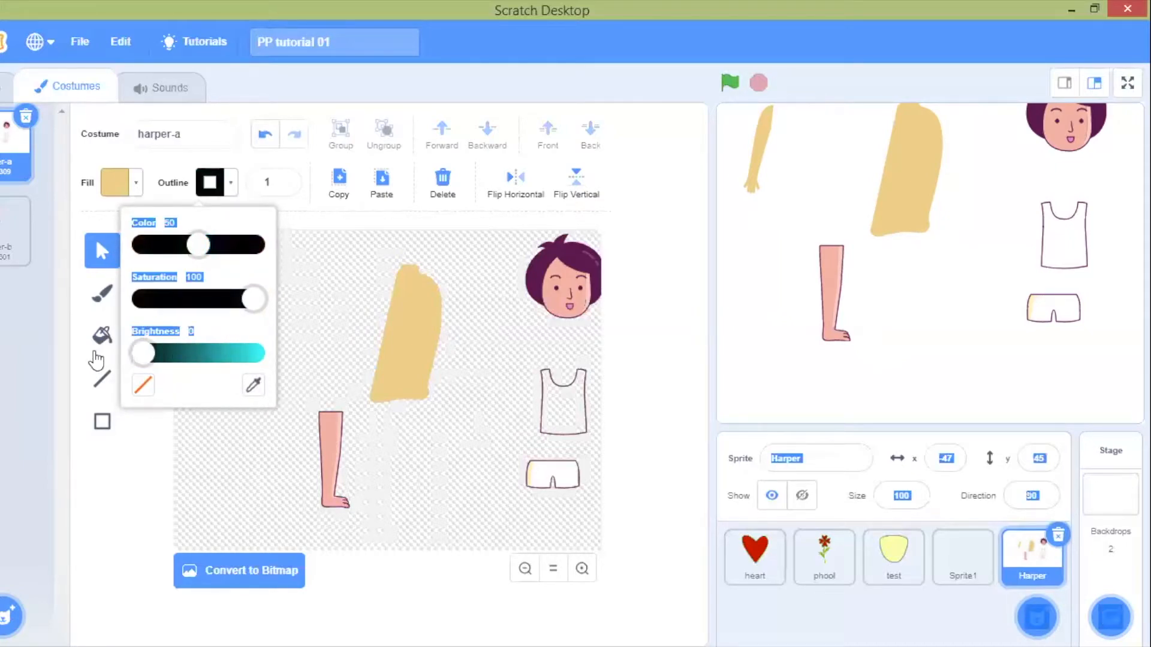
click(207, 168)
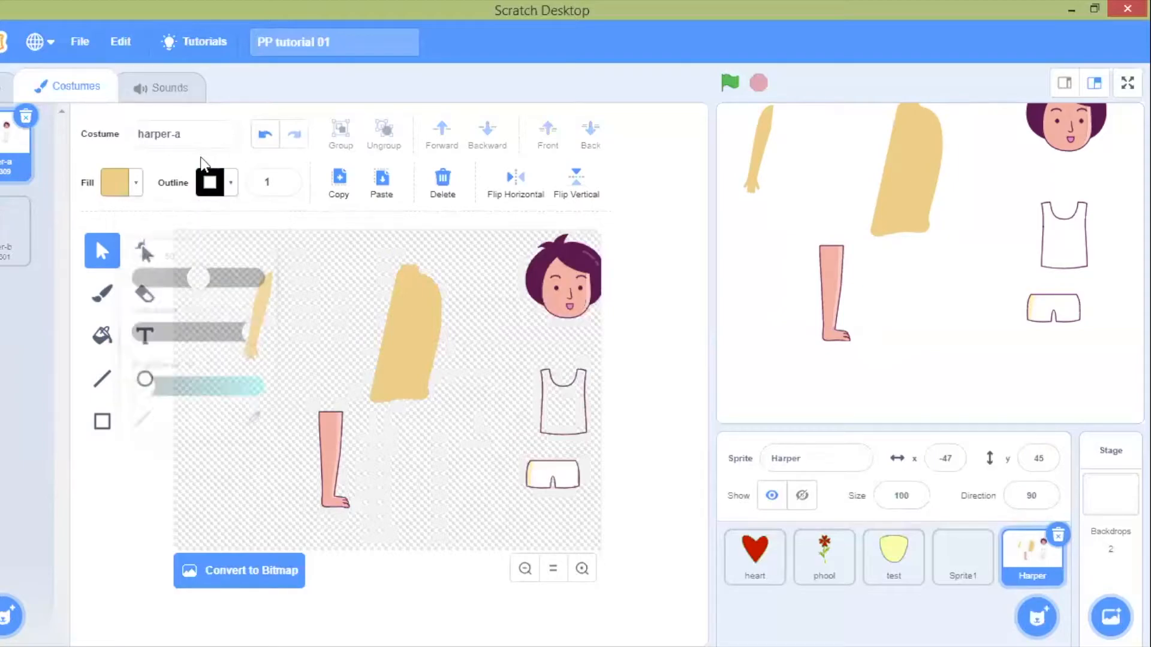
- Give the tan arm a black outline by setting the outline brightness to 0, and deselect it
click(259, 286)
click(235, 187)
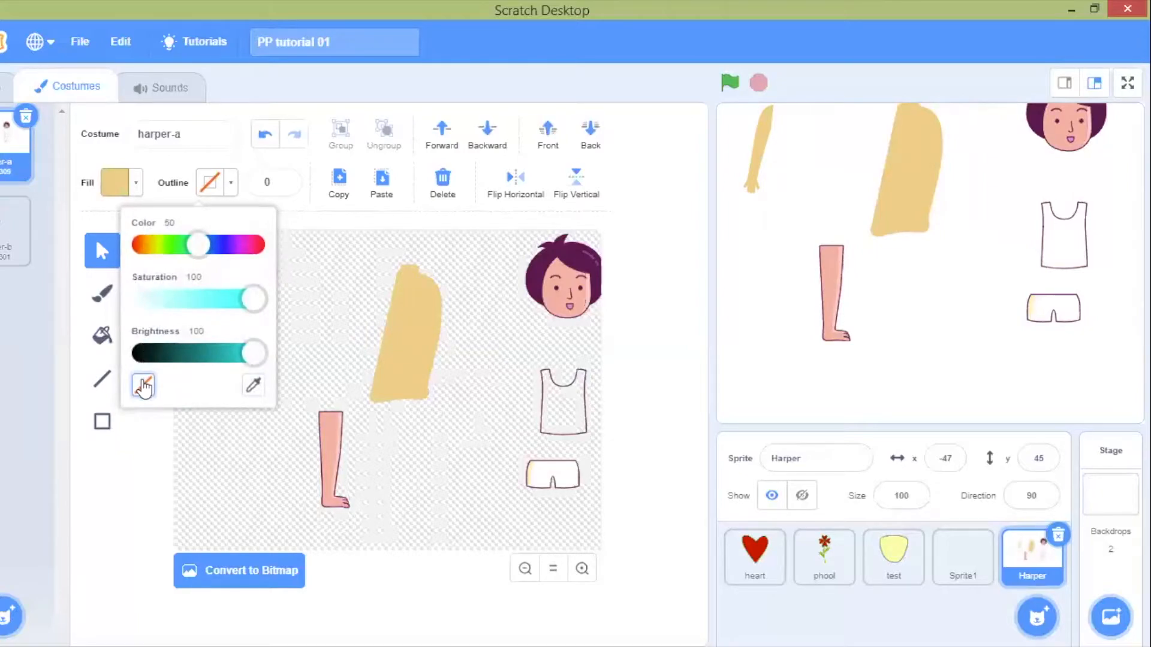
click(143, 354)
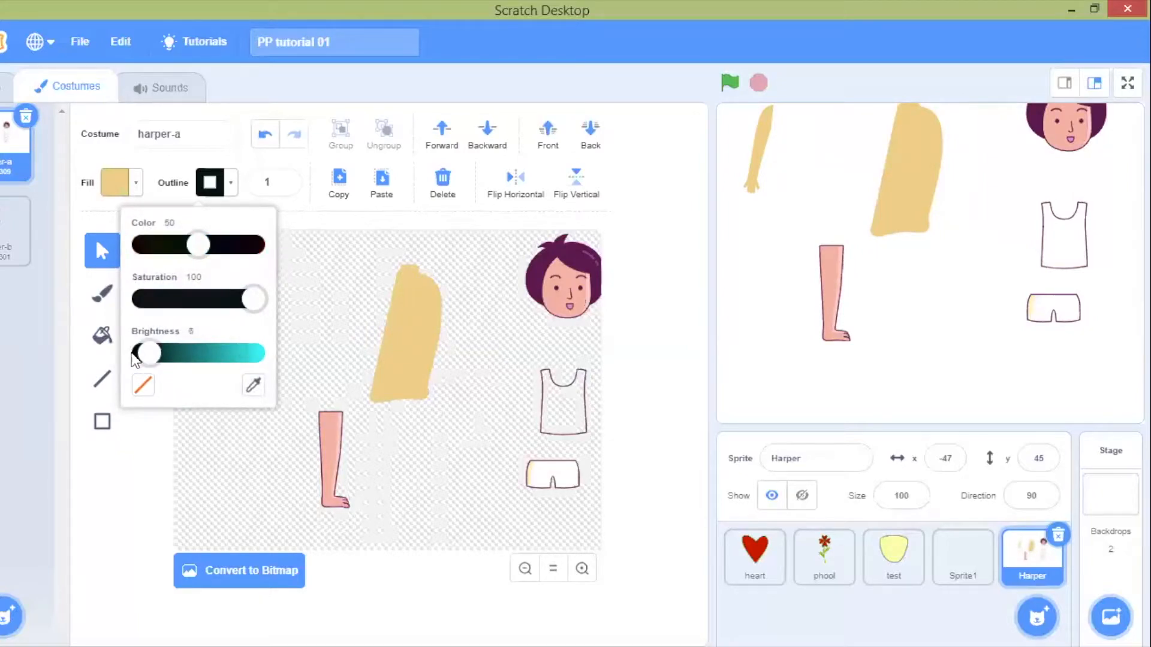
click(168, 163)
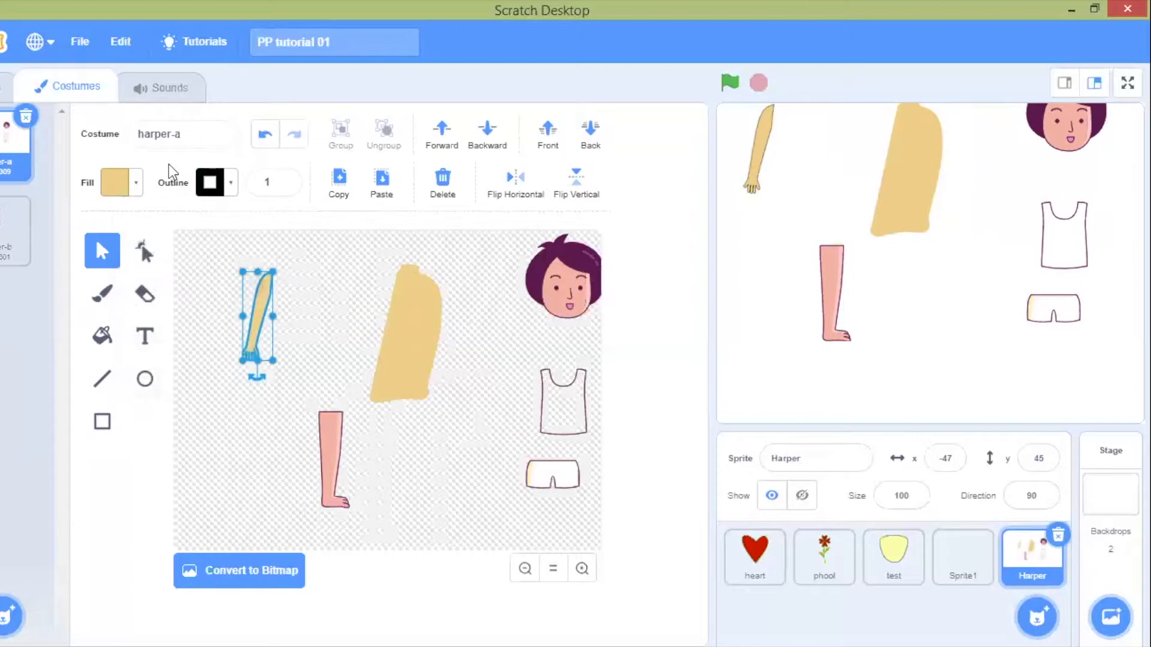
click(228, 297)
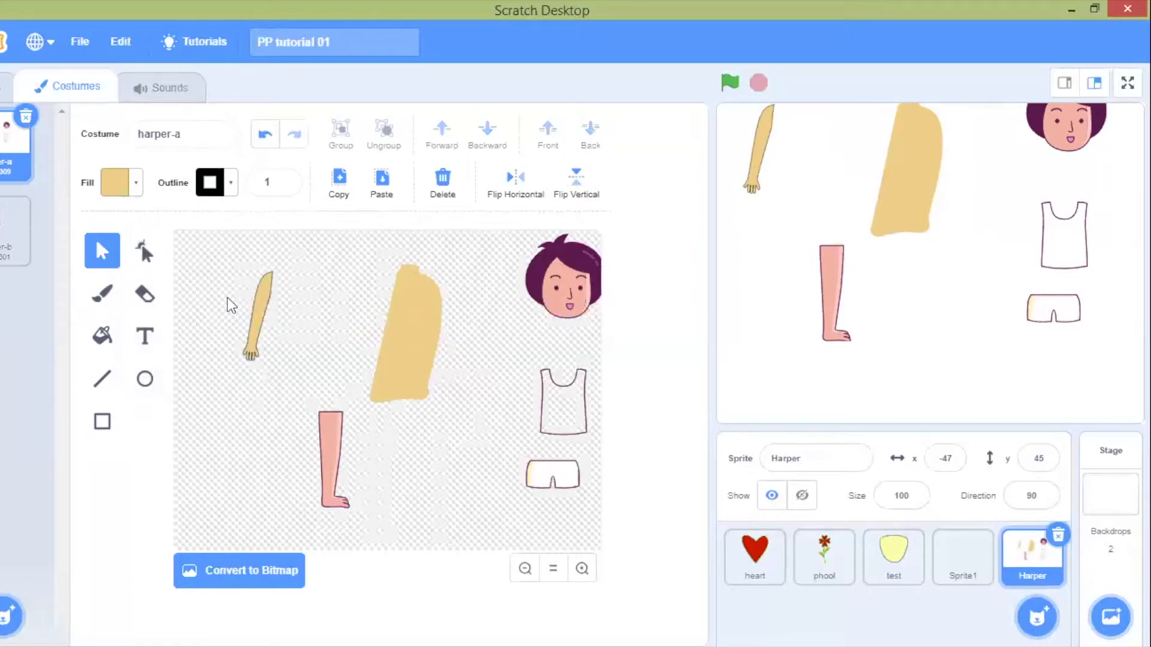
- Give the tan torso a black outline with brightness 0 to match the arm, and deselect it
click(398, 362)
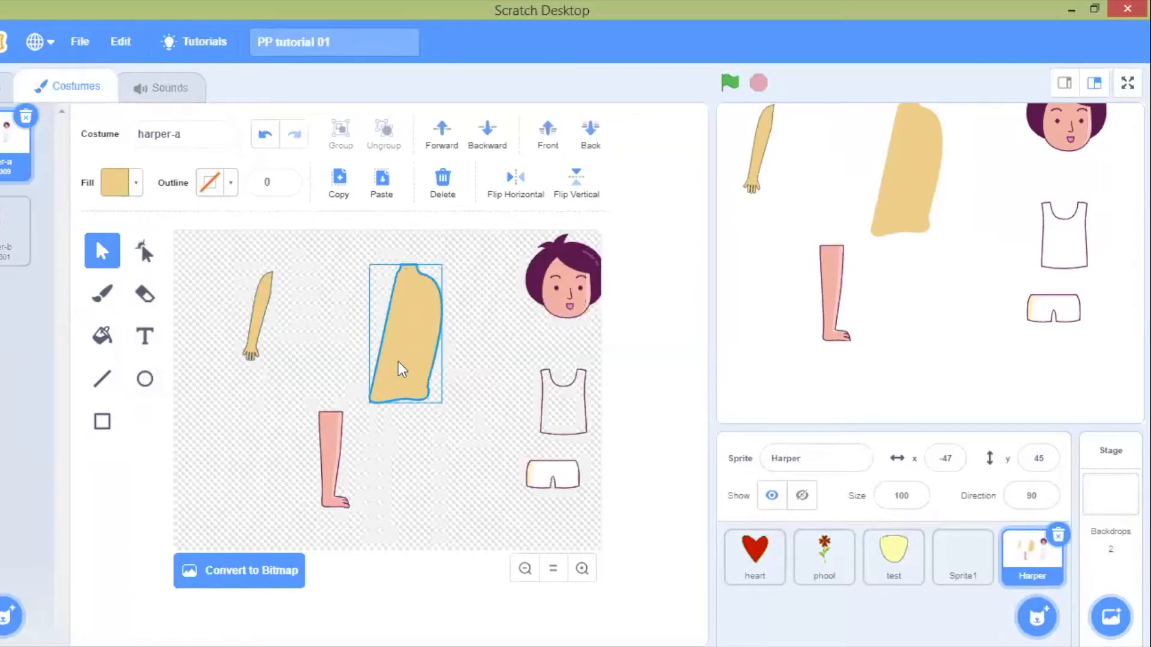
click(209, 182)
drag(246, 353, 66, 361)
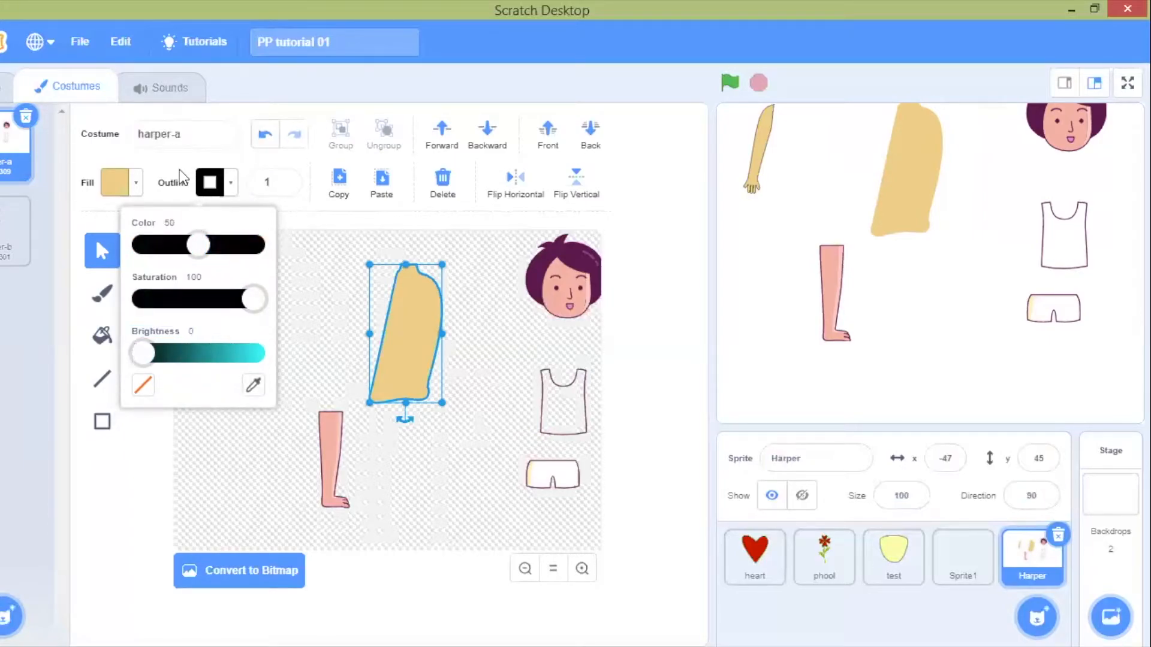
click(355, 260)
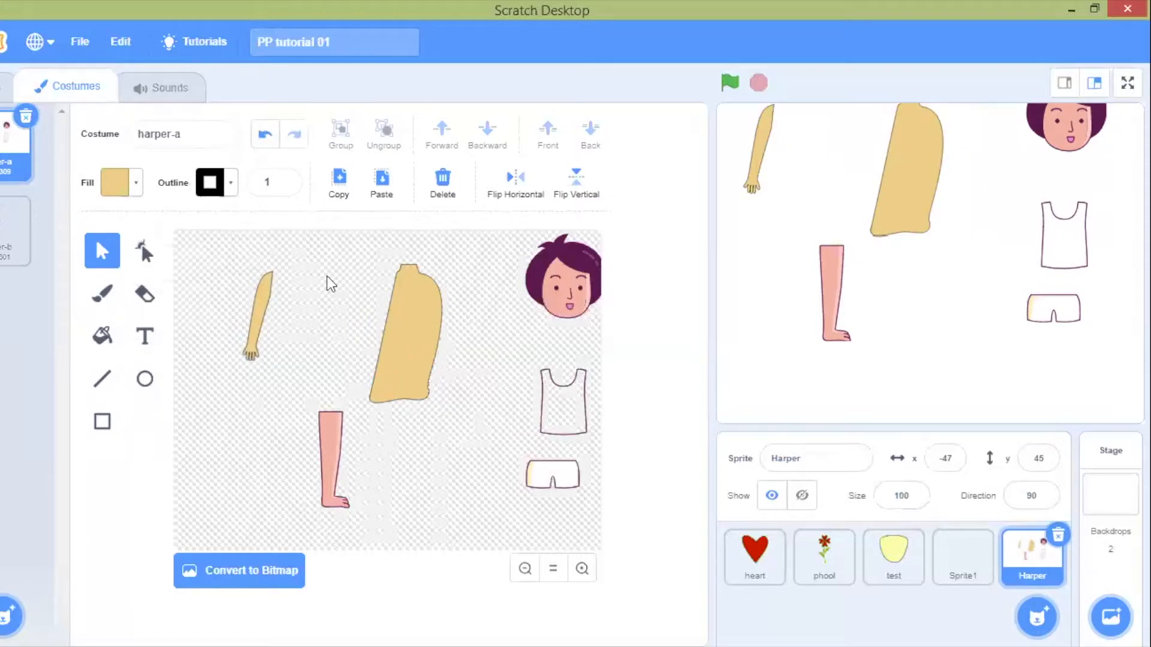
click(264, 305)
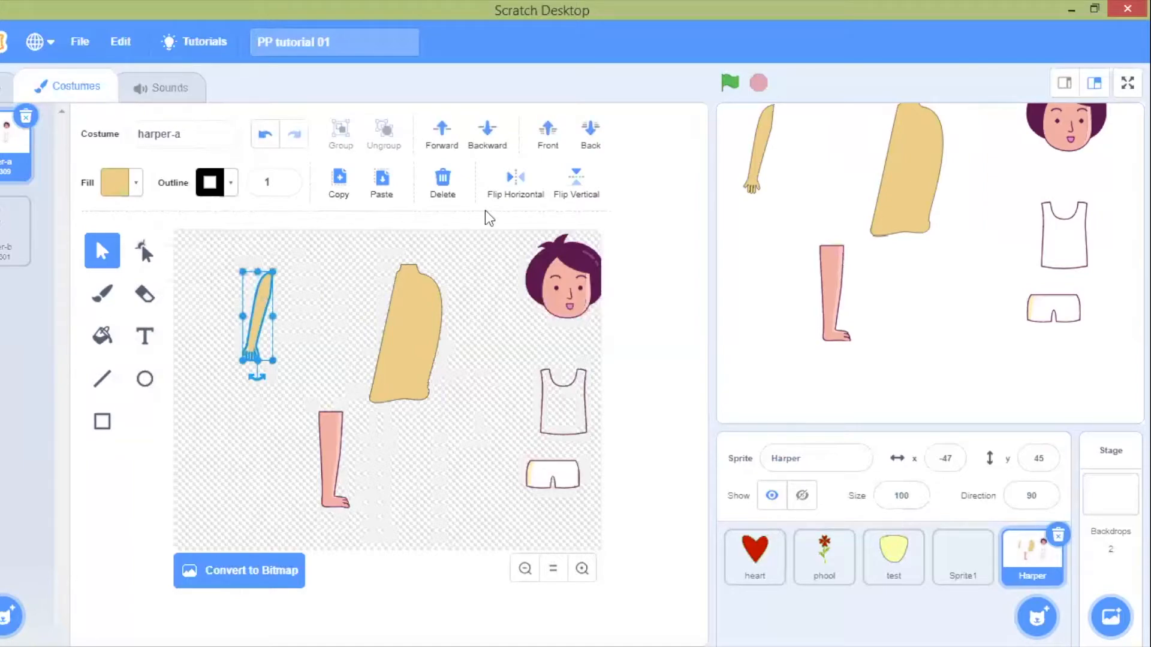
click(517, 179)
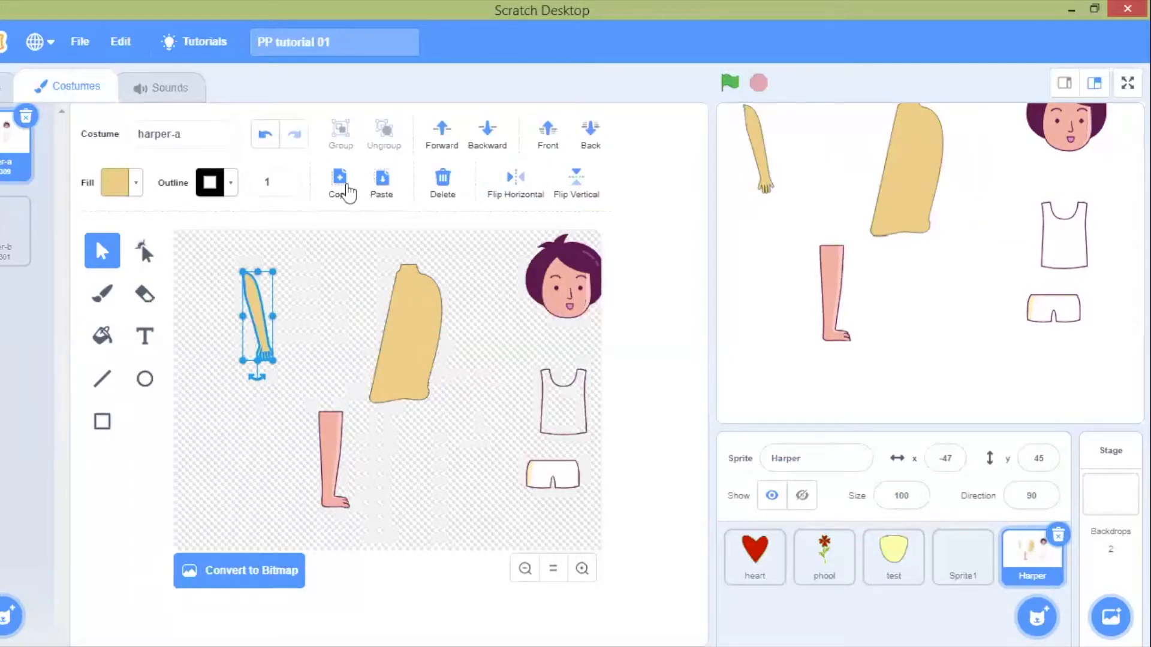
click(264, 144)
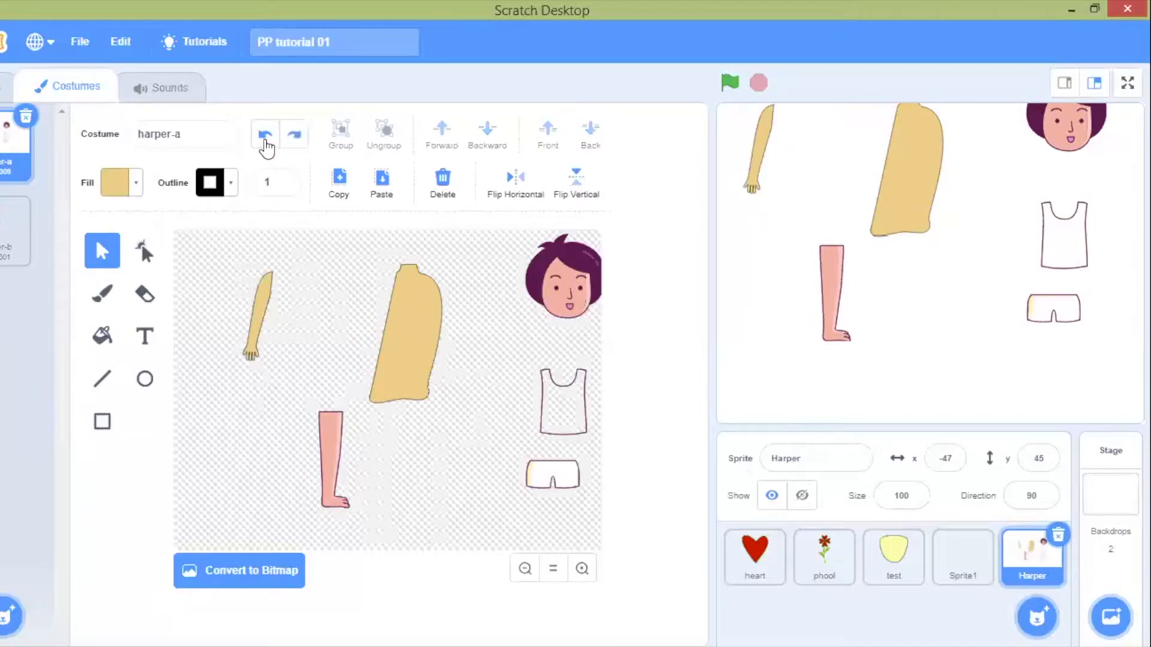
- Duplicate the tan arm, place the copy between the arm and the torso, and flip it horizontally
click(259, 314)
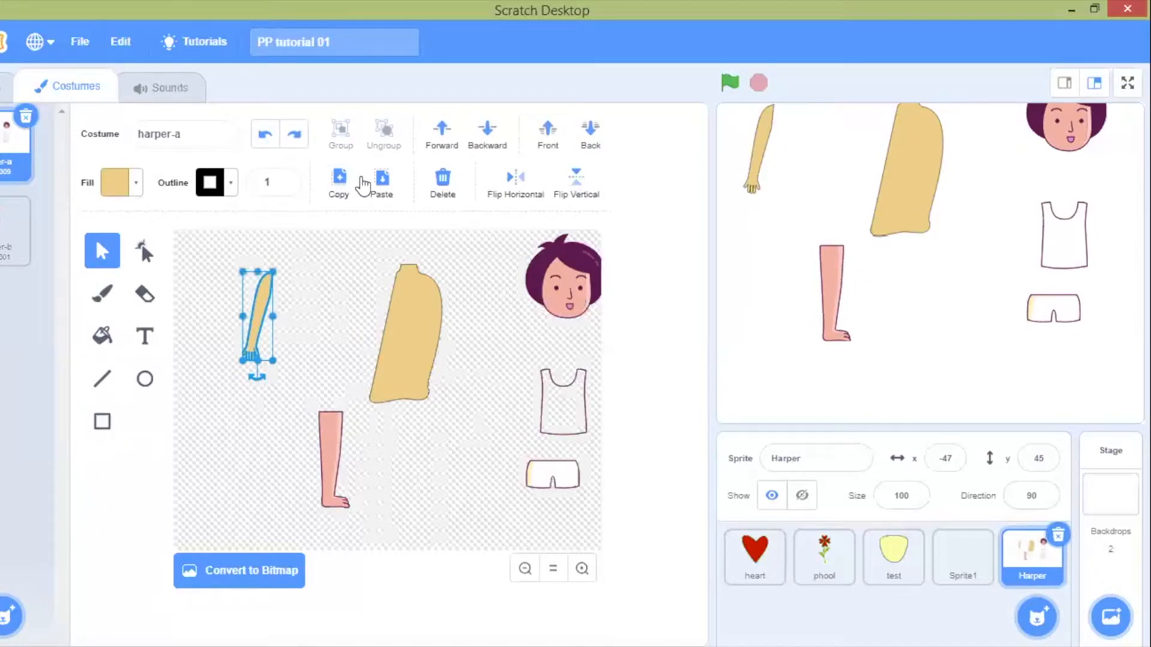
click(381, 179)
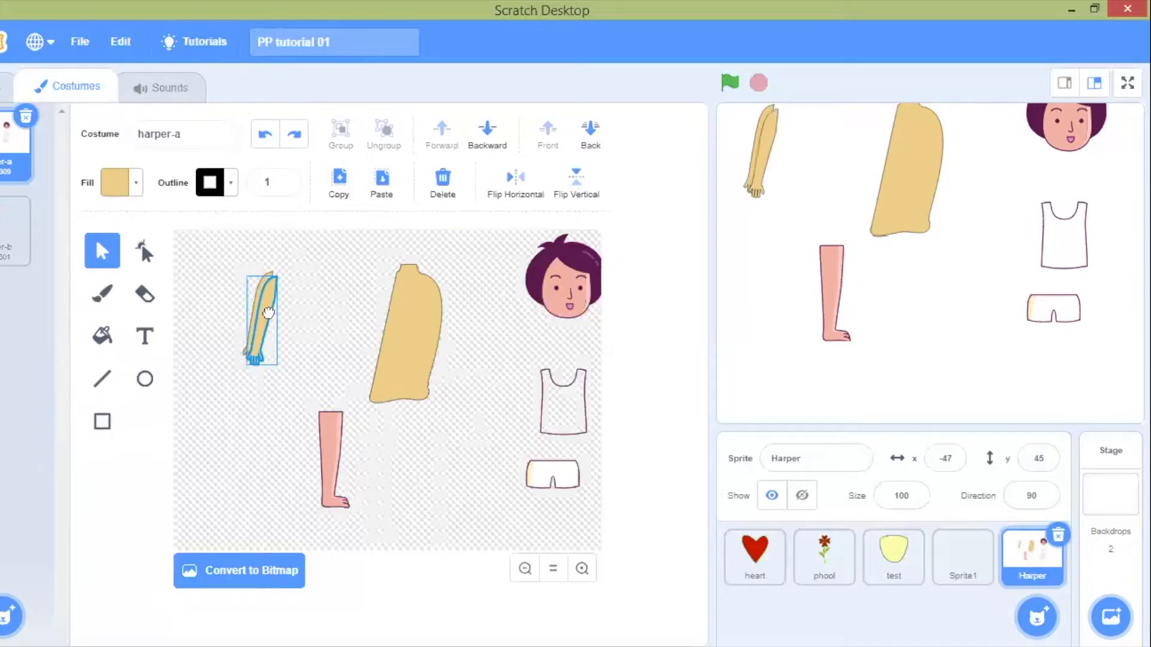
drag(268, 314, 339, 300)
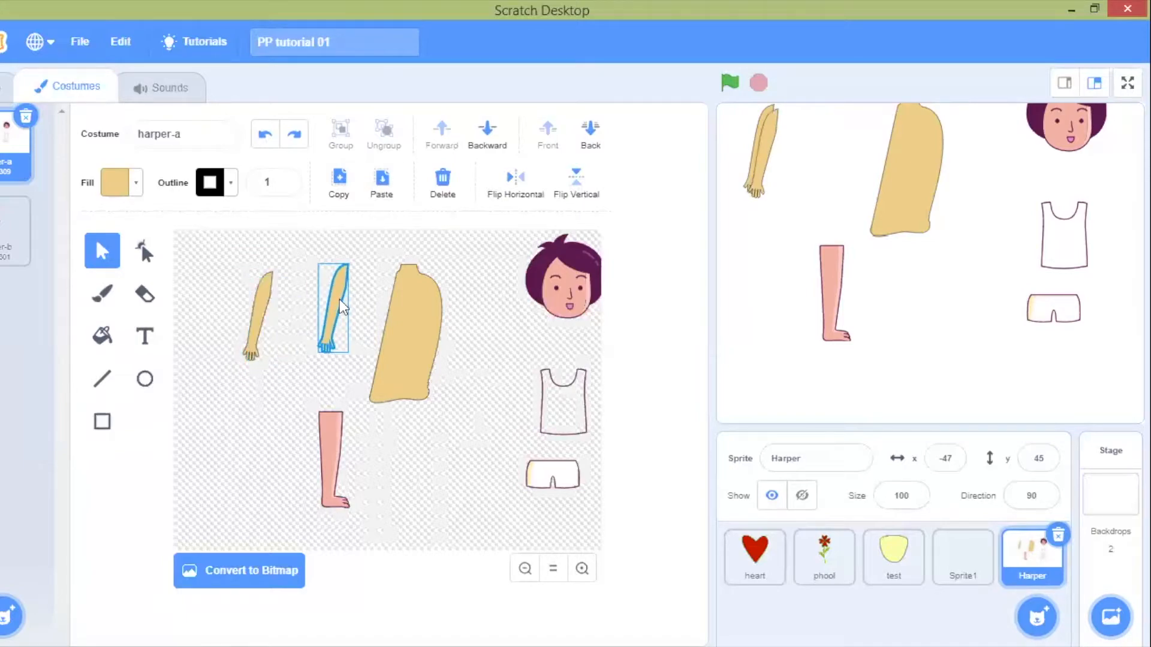
click(515, 180)
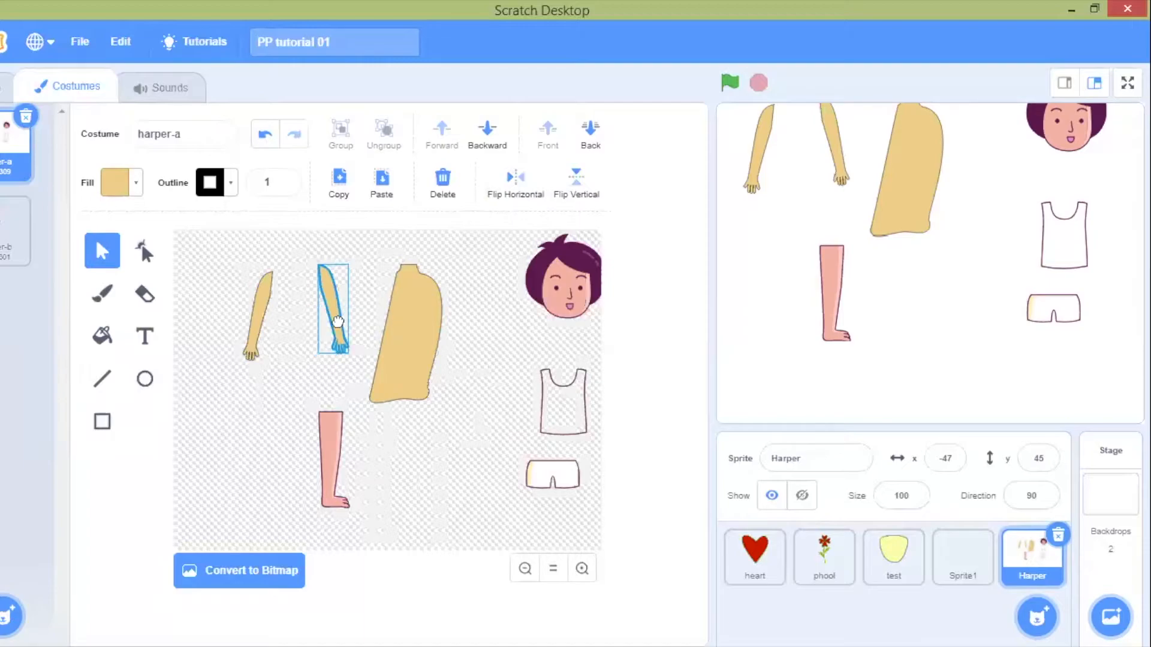
- Reposition both arms and the torso so that one arm hangs on each side of the torso
drag(333, 312, 363, 360)
drag(258, 315, 265, 363)
drag(428, 332, 337, 335)
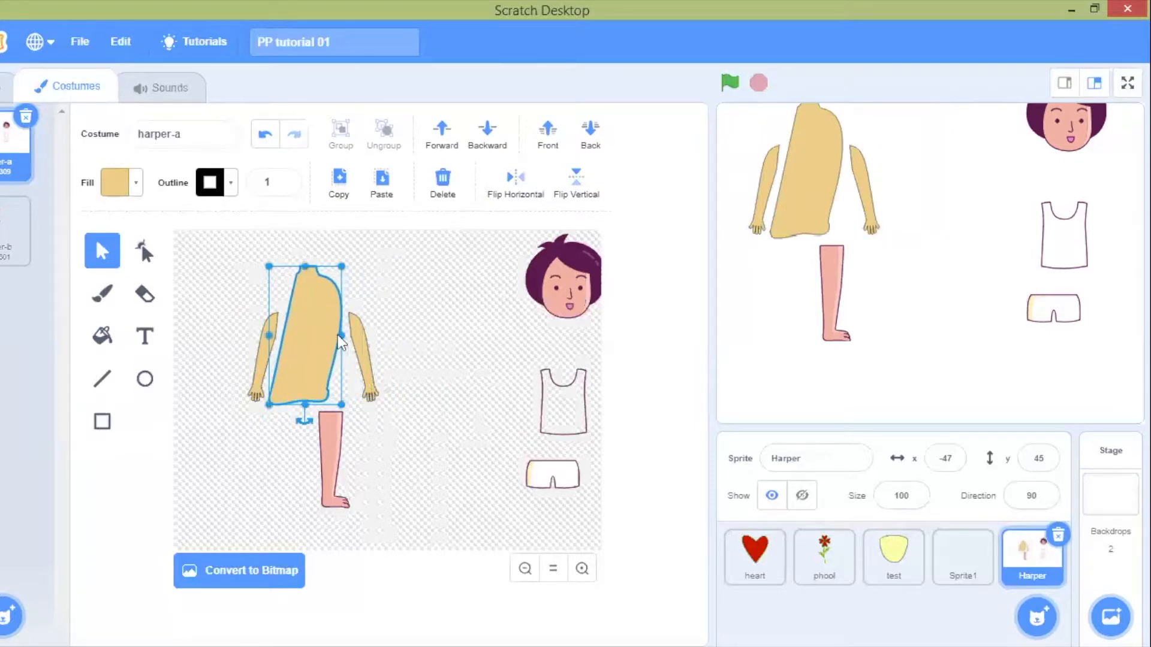
click(473, 328)
- Ungroup the leg and delete its pink fill and shading strip
click(334, 463)
click(332, 454)
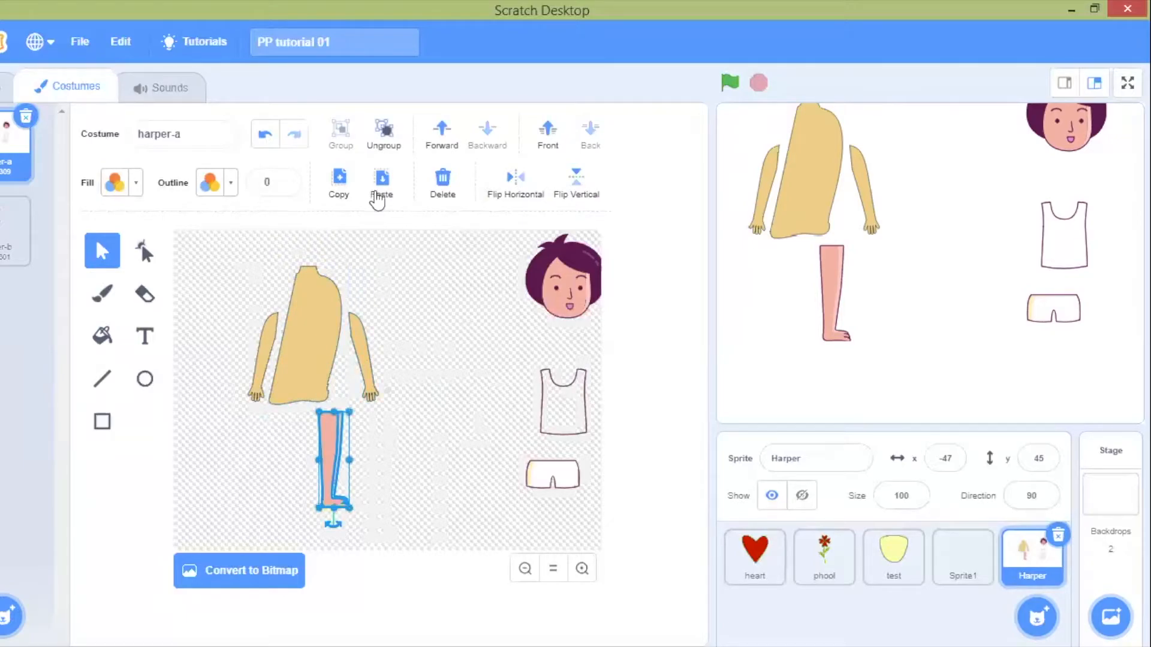
click(390, 143)
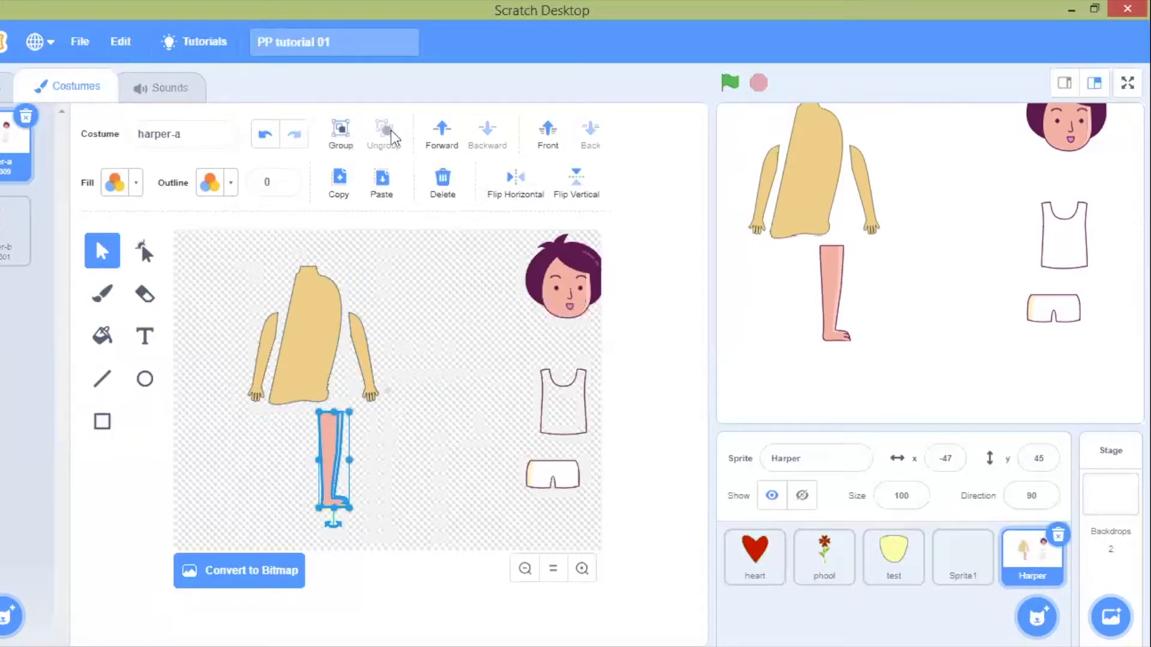
click(387, 437)
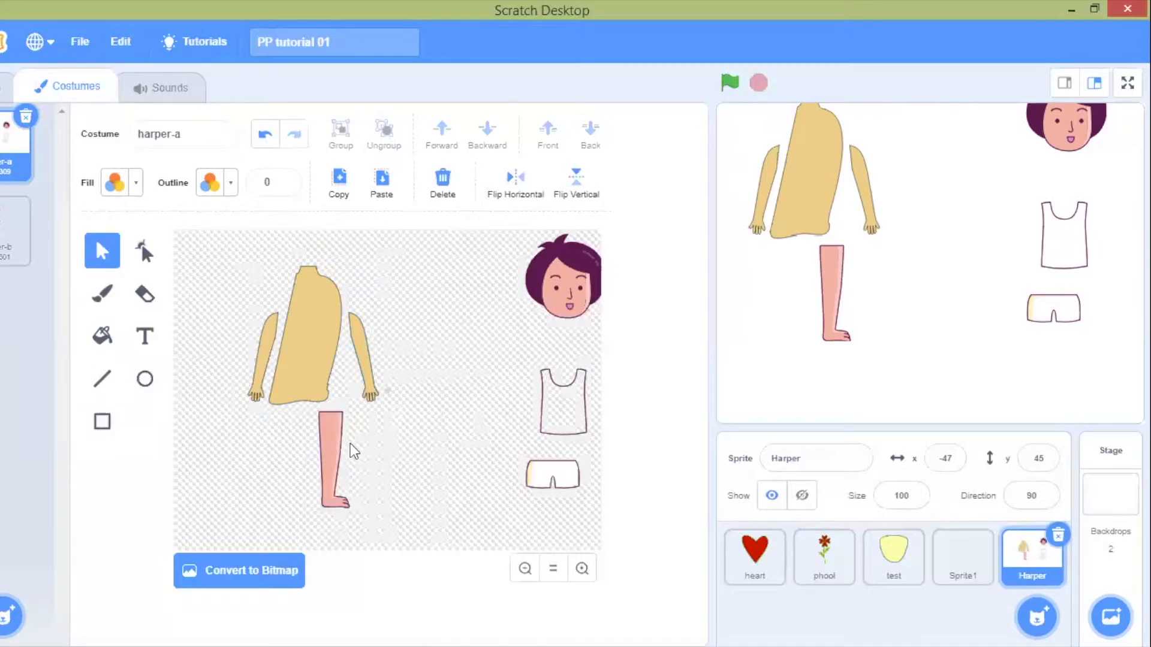
click(330, 445)
key(Delete)
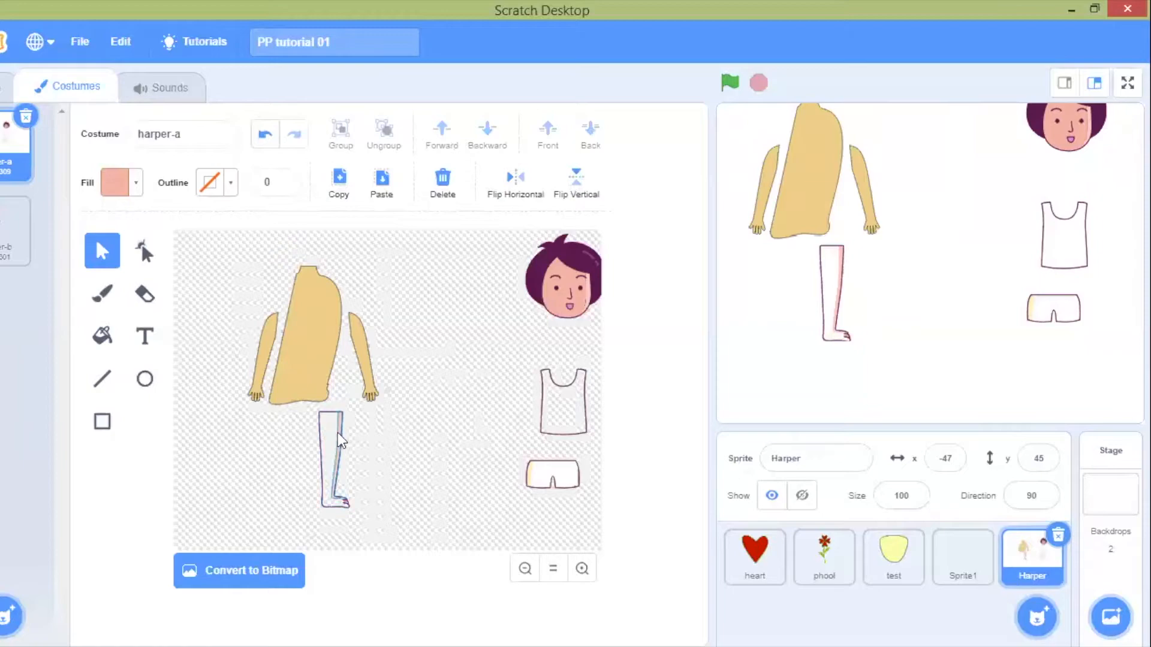
click(337, 433)
key(Delete)
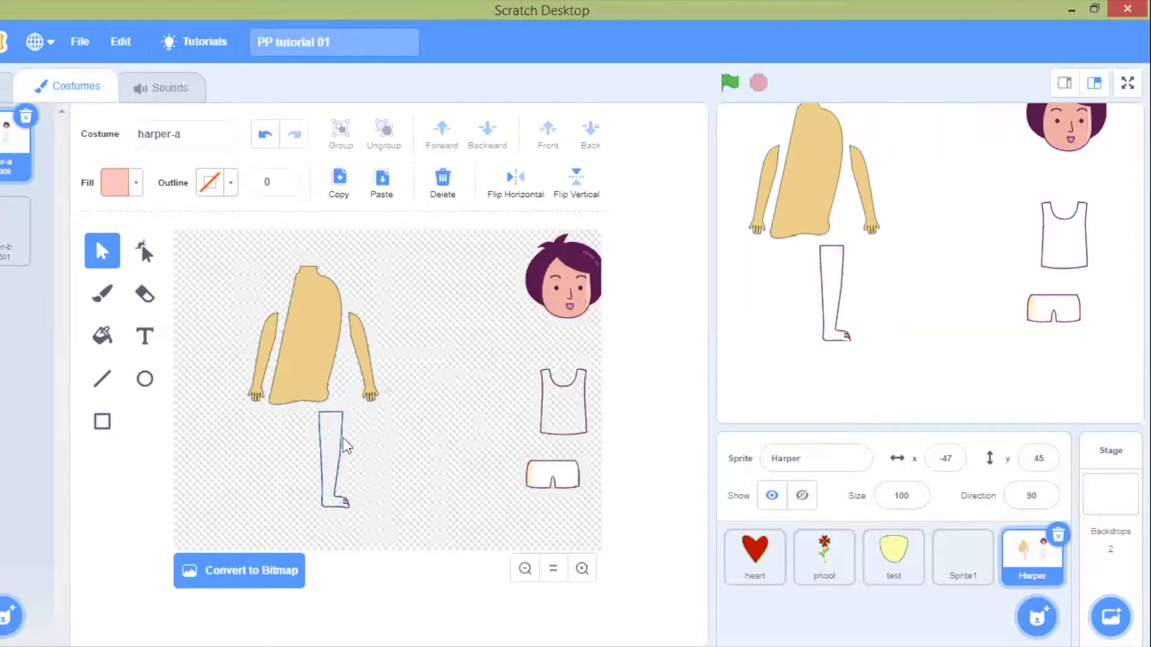
- Shift the leg outline beneath the torso and delete the stray pink toe piece beside the foot
drag(341, 438, 313, 439)
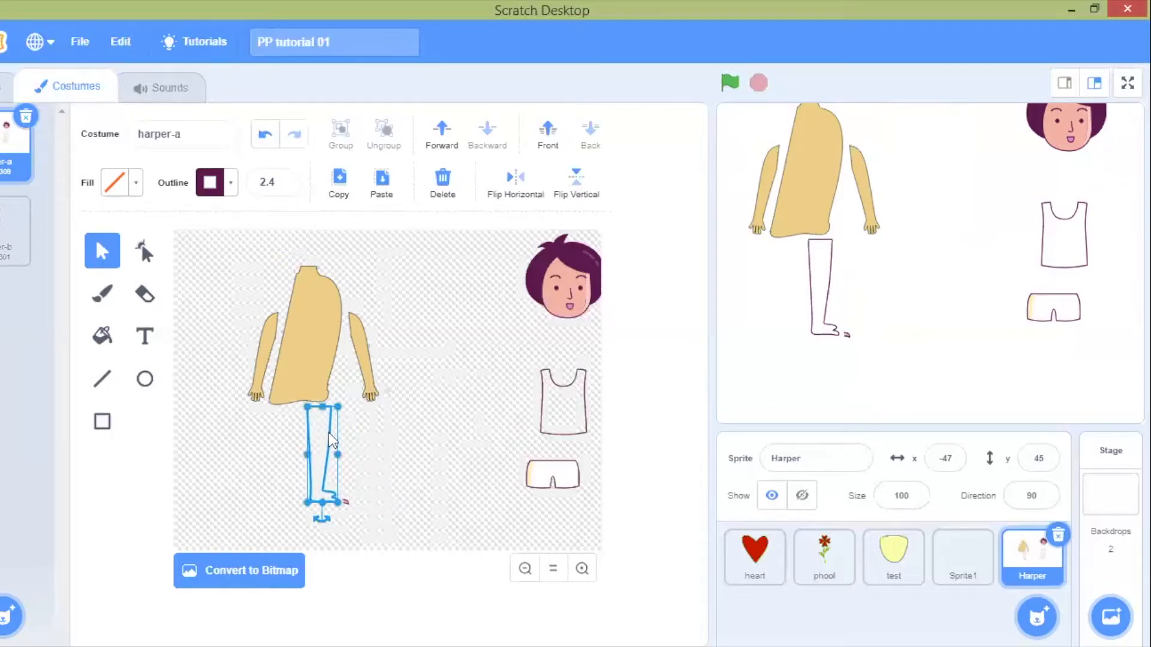
click(582, 568)
click(582, 568)
mouse_move(596, 468)
mouse_down()
mouse_move(599, 534)
mouse_move(599, 522)
mouse_up()
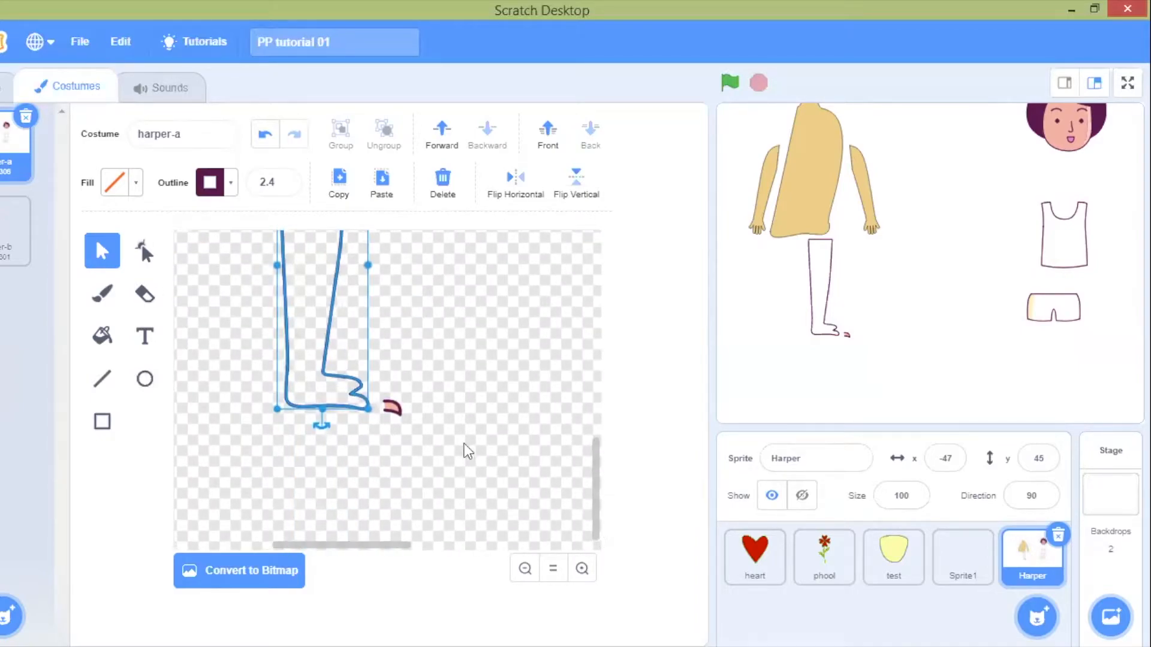
click(388, 406)
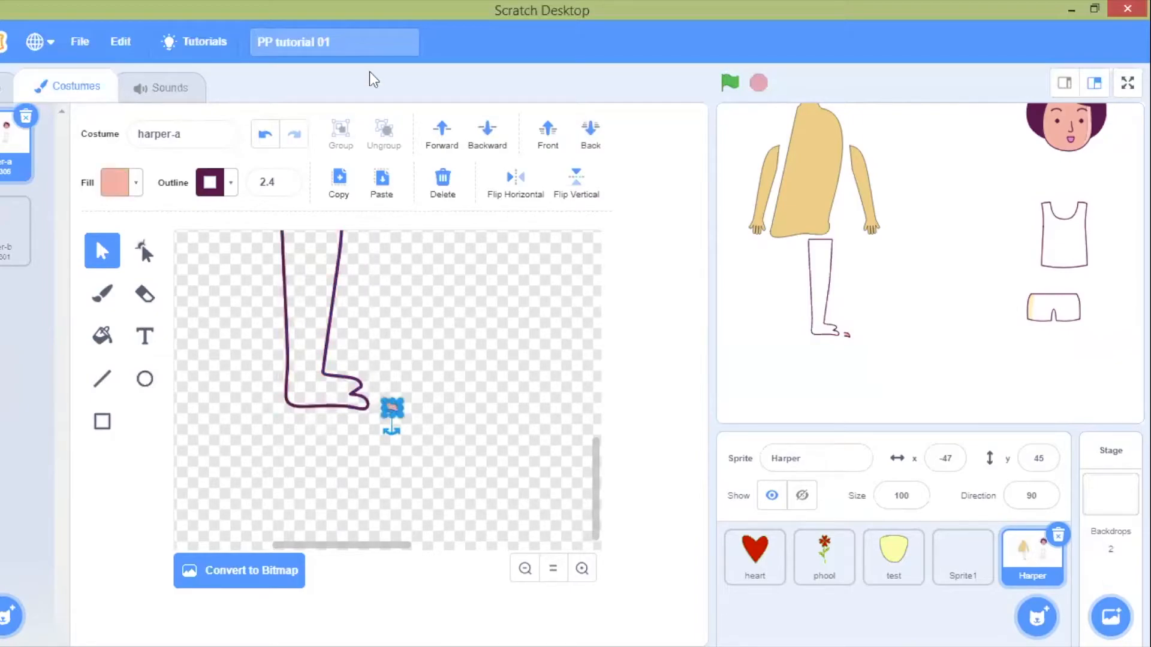
click(443, 180)
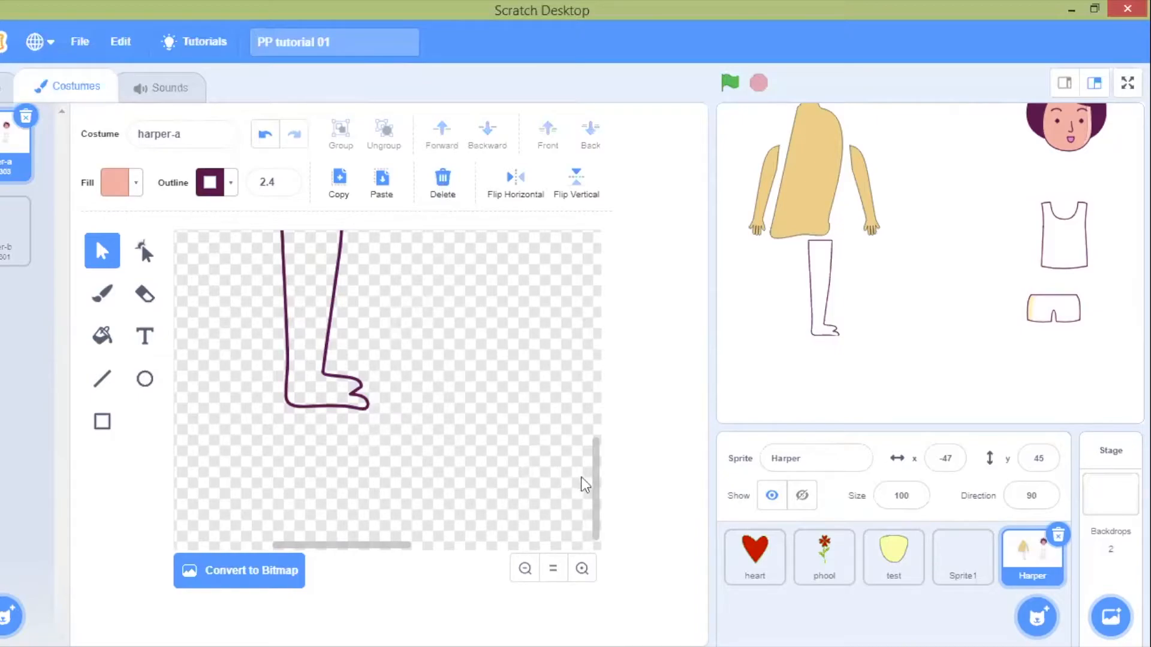
- Reshape the foot of the leg outline by lowering the notch between the toes and the tips of both toes
drag(599, 498, 598, 461)
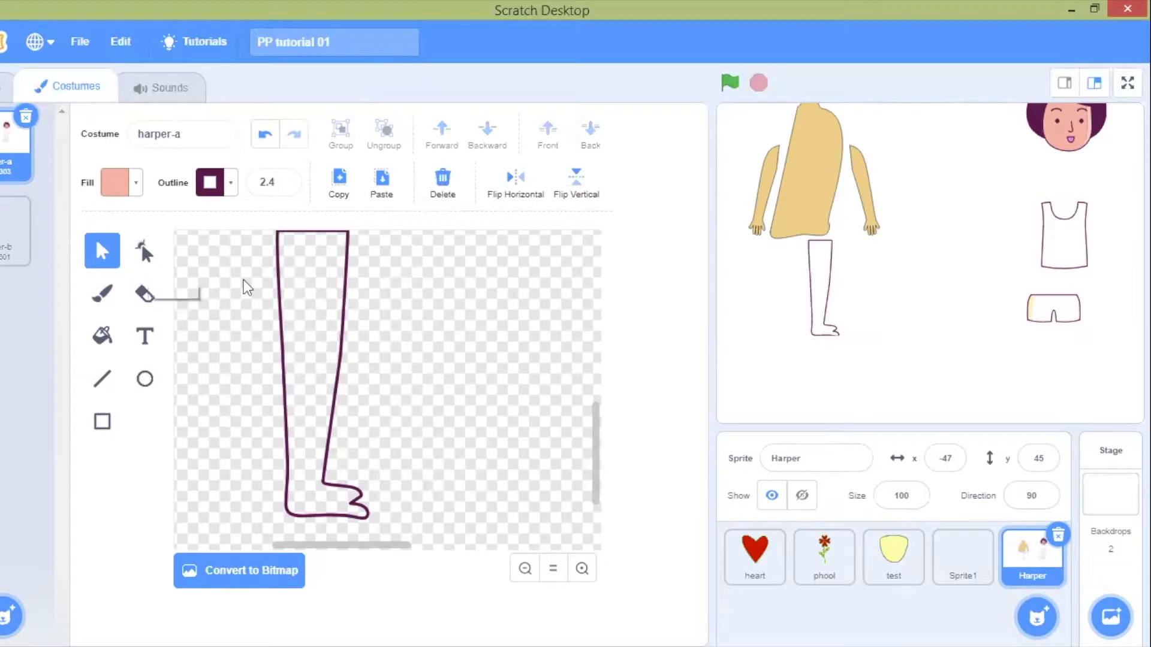
click(277, 298)
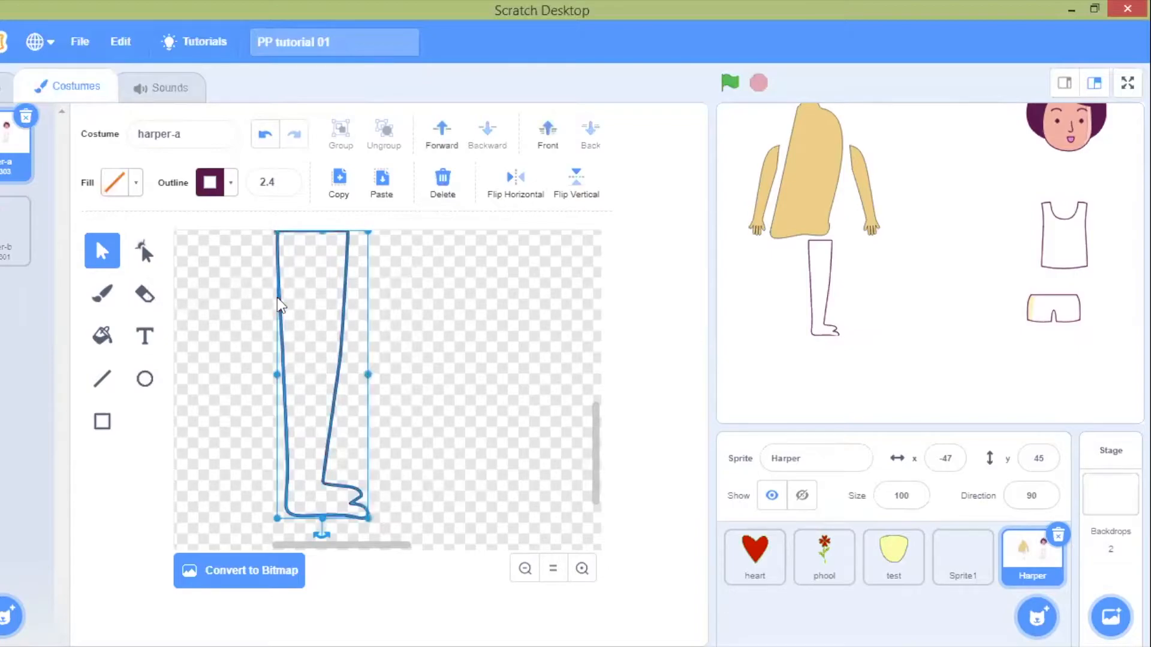
click(147, 256)
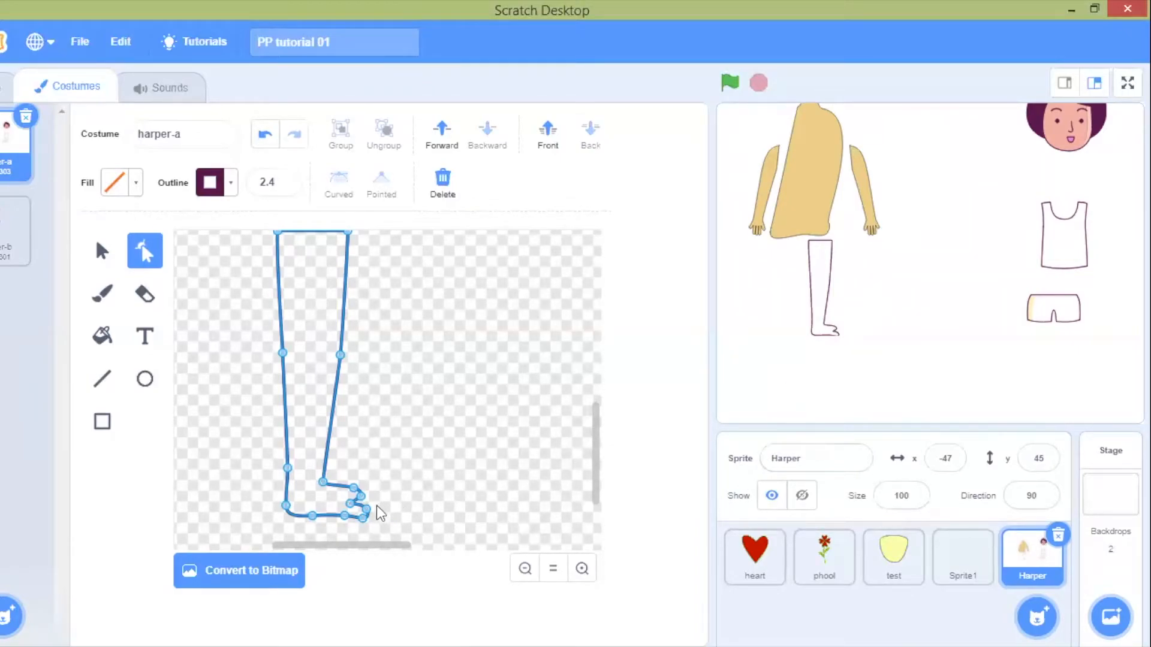
click(581, 568)
click(581, 568)
click(580, 568)
click(596, 453)
drag(599, 466, 595, 508)
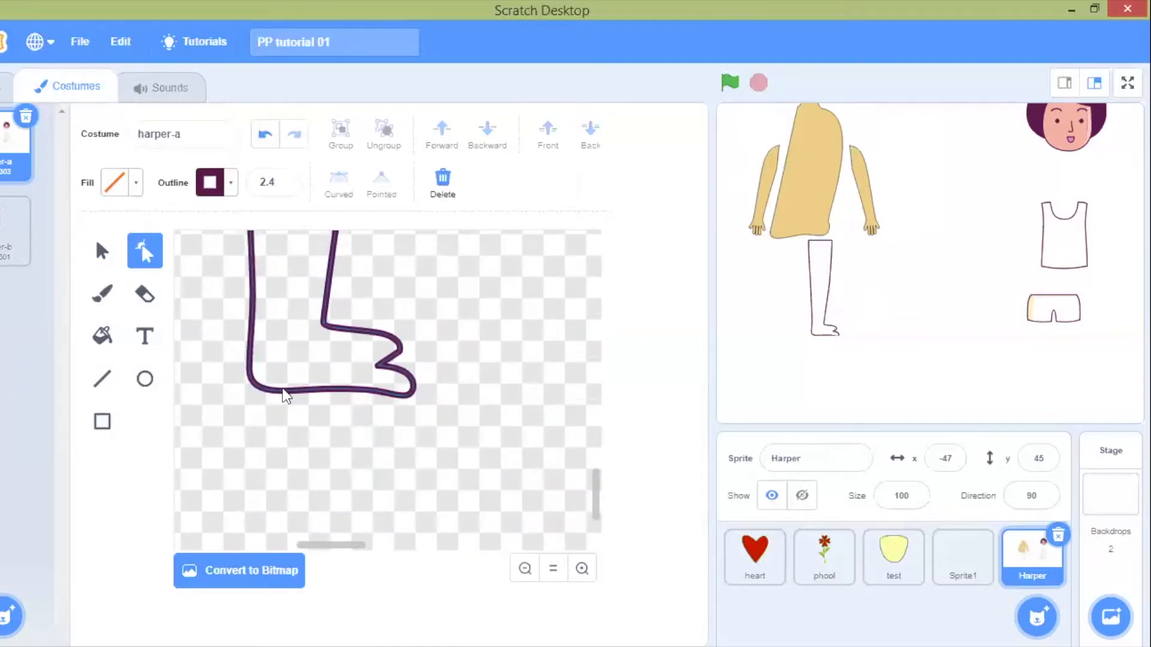
click(290, 391)
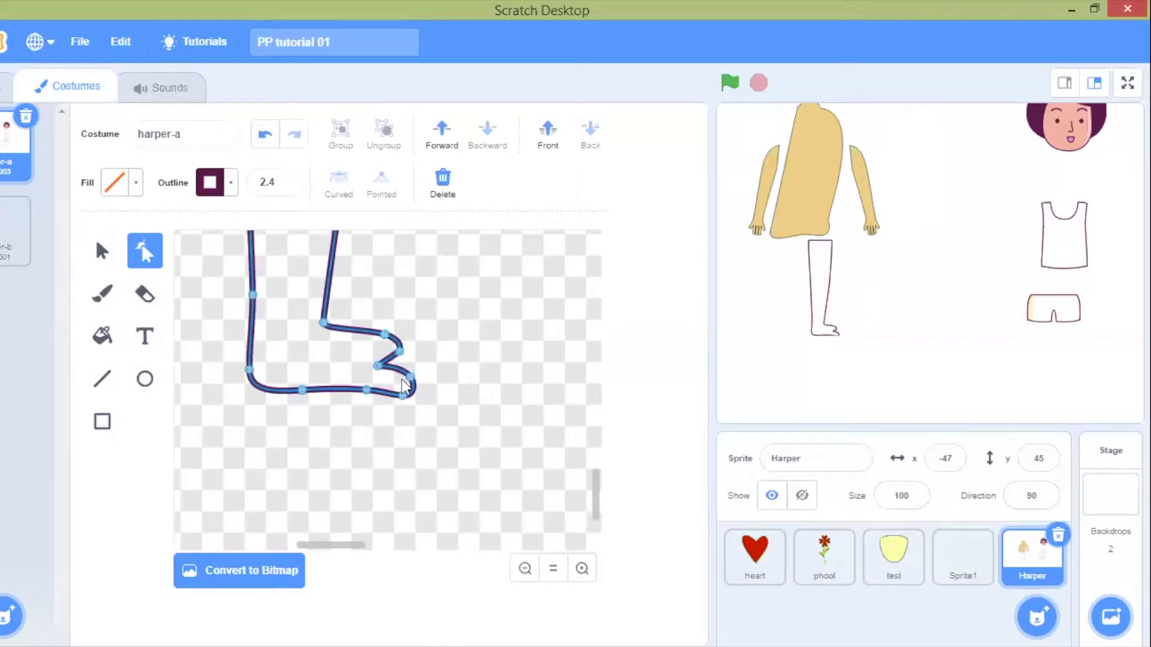
drag(378, 366, 413, 388)
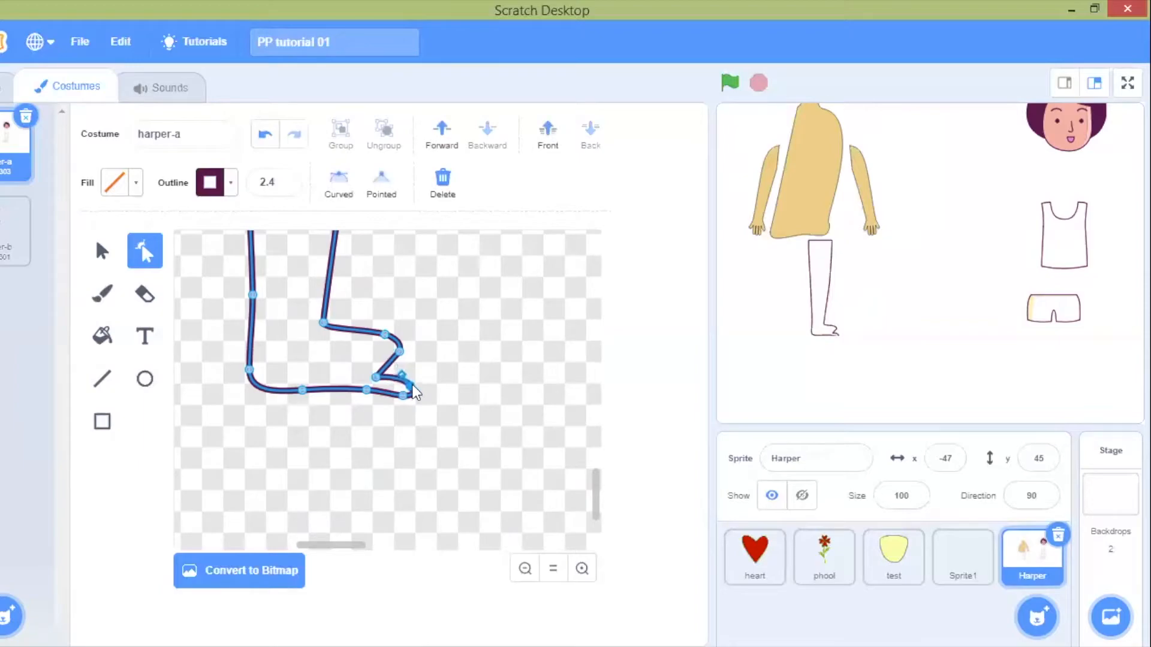
click(375, 382)
drag(398, 353, 410, 371)
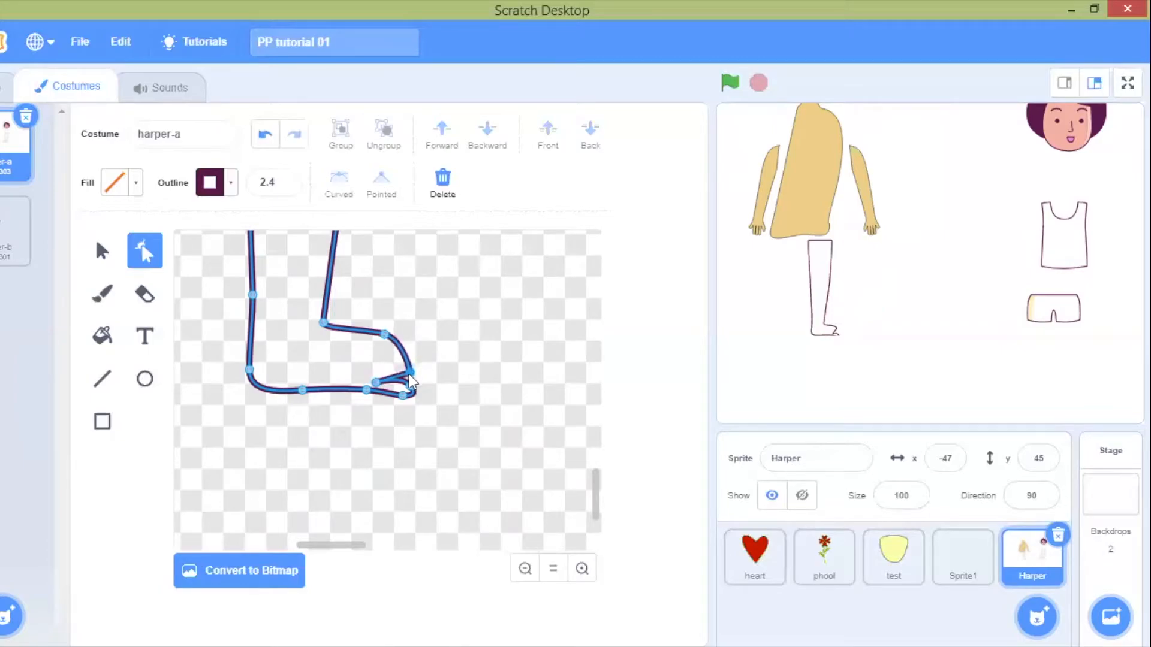
drag(376, 383, 381, 377)
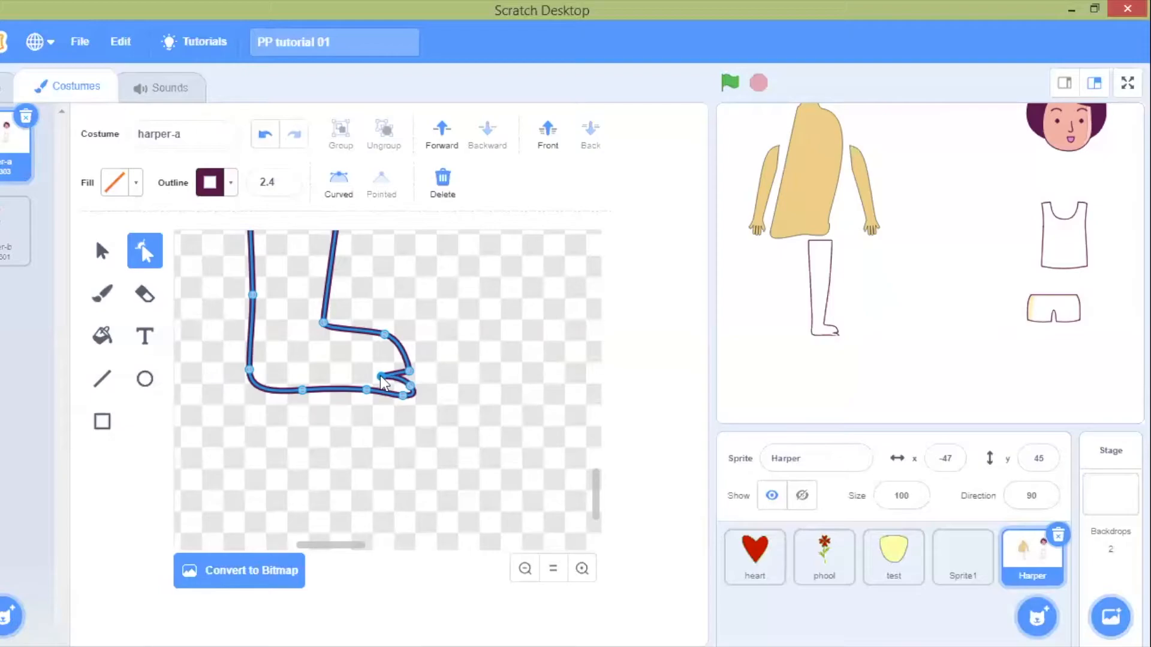
- Add curve points at the front of the foot to form a second toe, with a pointed notch above it
click(381, 376)
click(397, 352)
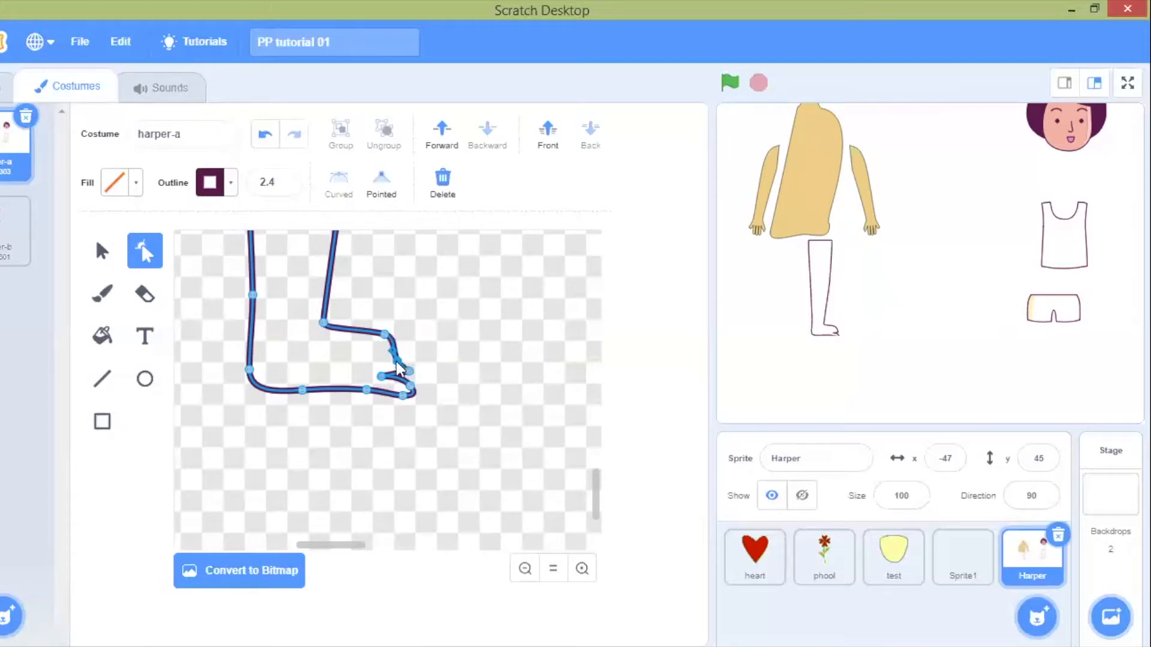
drag(398, 360, 407, 363)
click(410, 378)
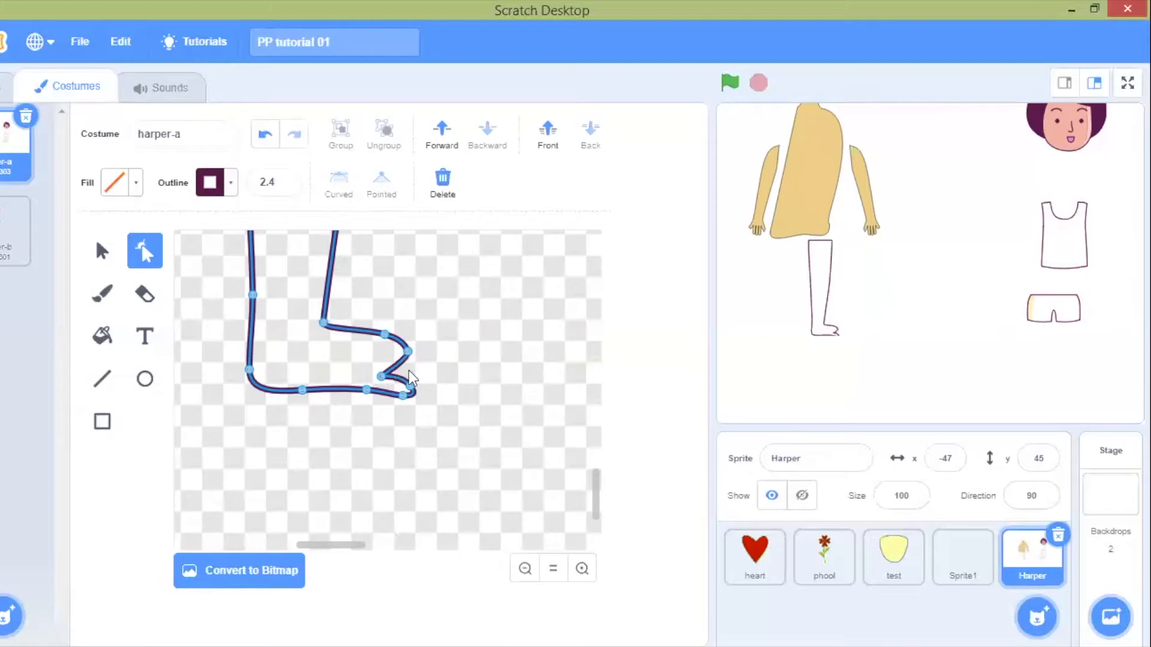
click(392, 365)
drag(397, 367, 409, 370)
key(ctrl+z)
drag(410, 354, 382, 363)
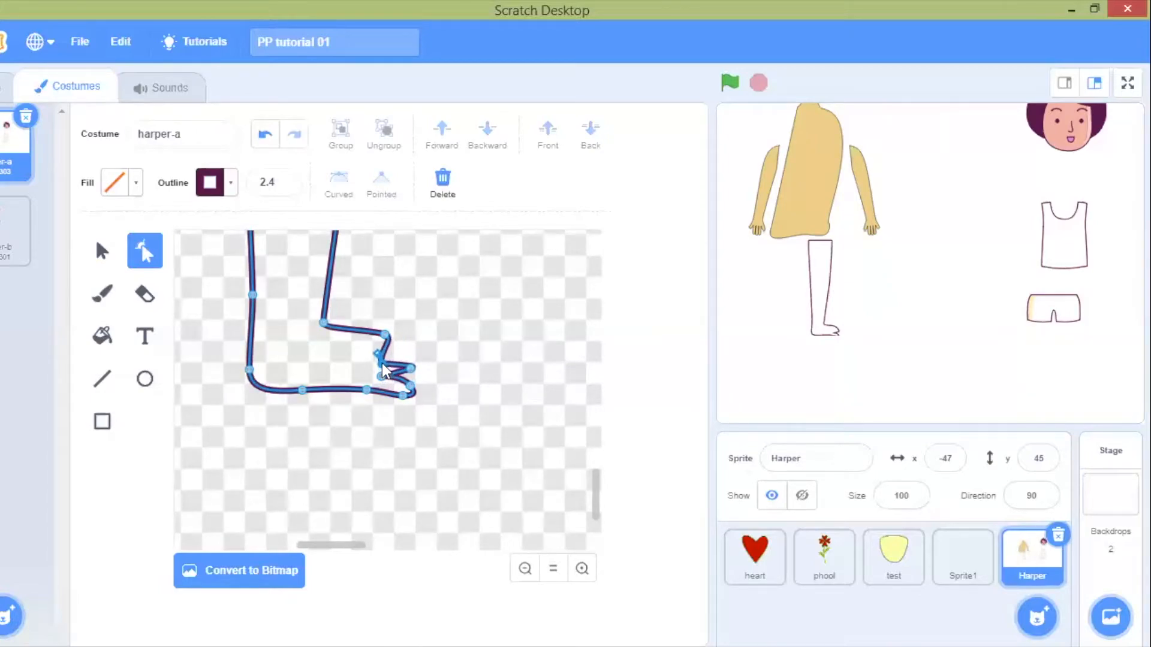
click(337, 189)
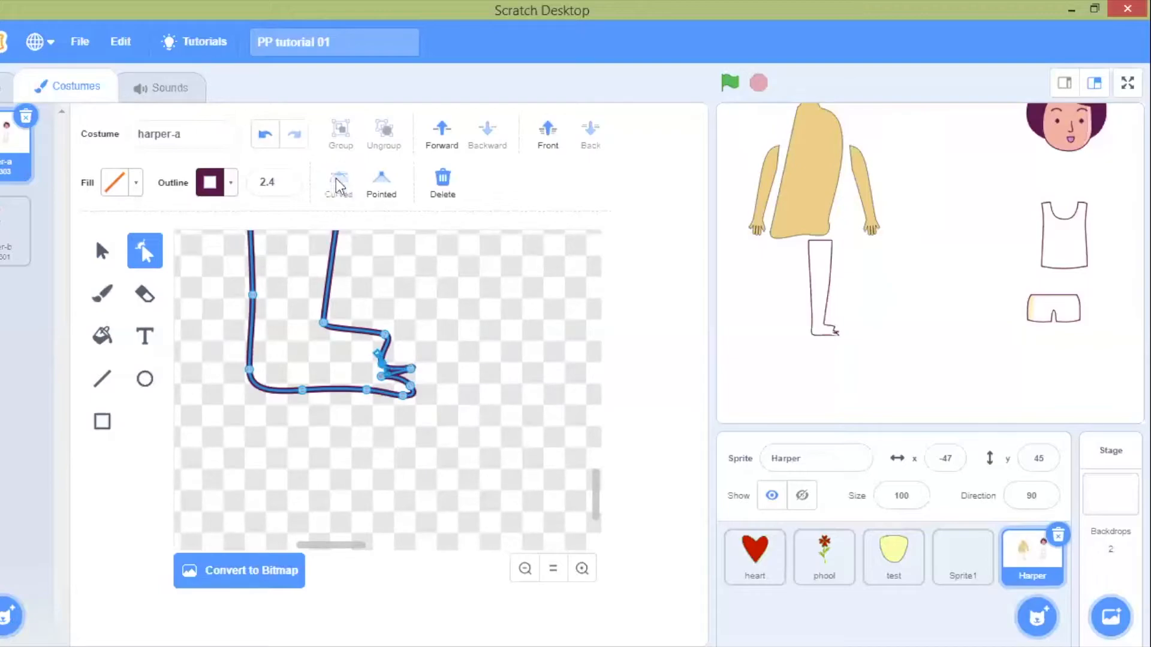
click(380, 180)
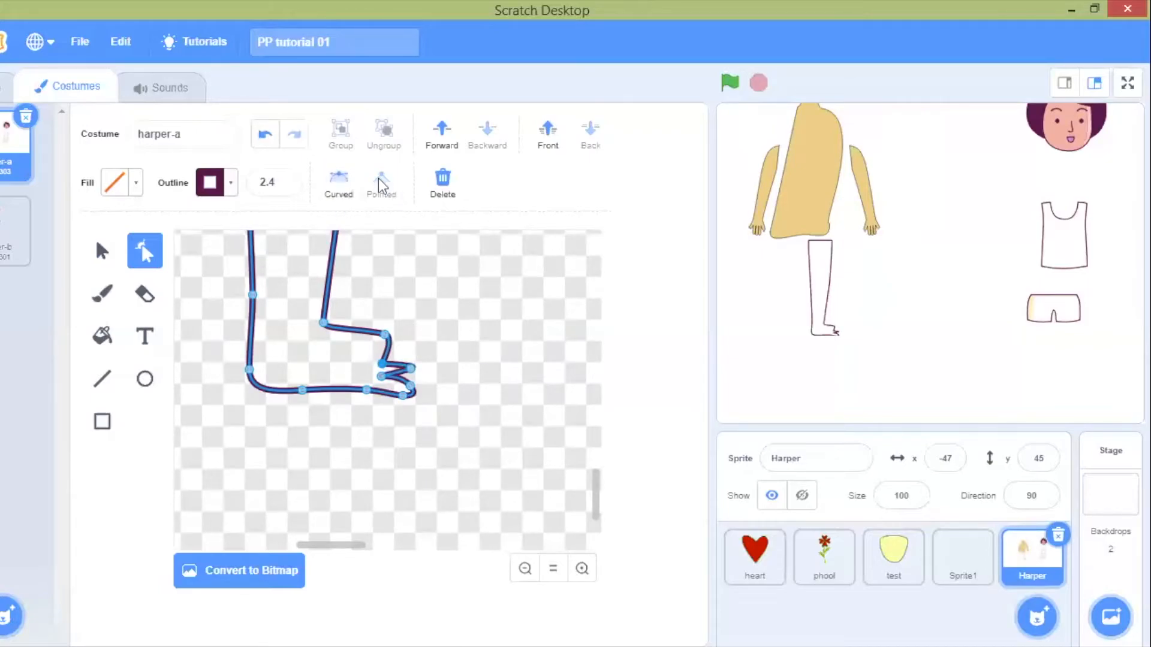
- Round the second toe's tip and add points above it to form a third toe with a notch beneath
click(411, 369)
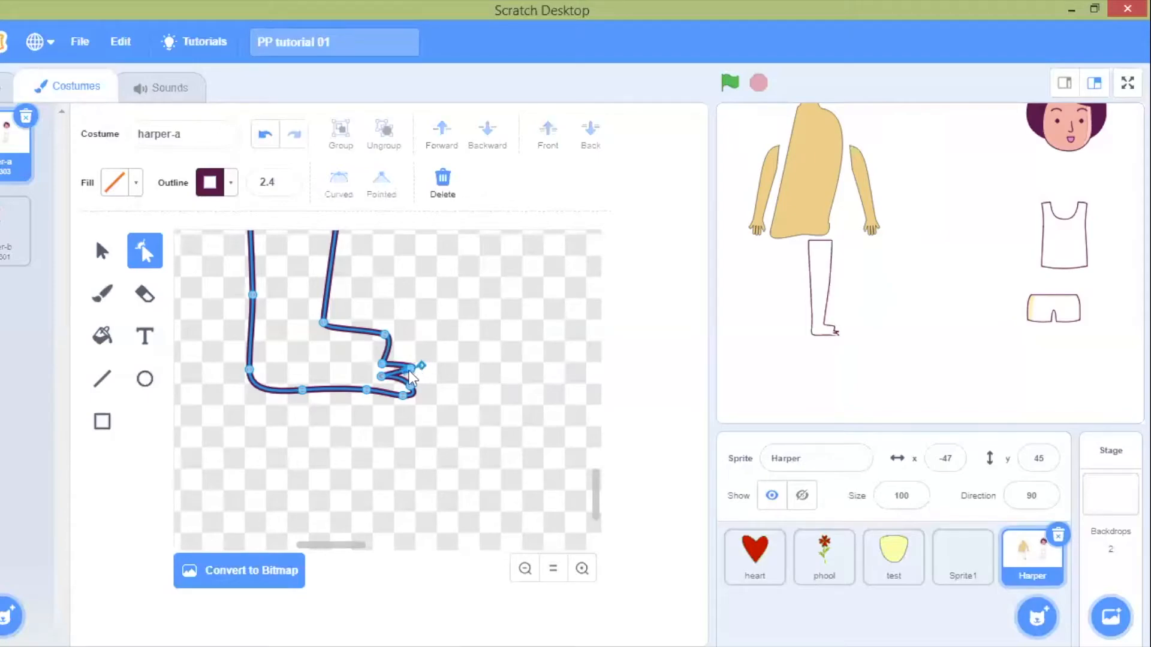
click(411, 385)
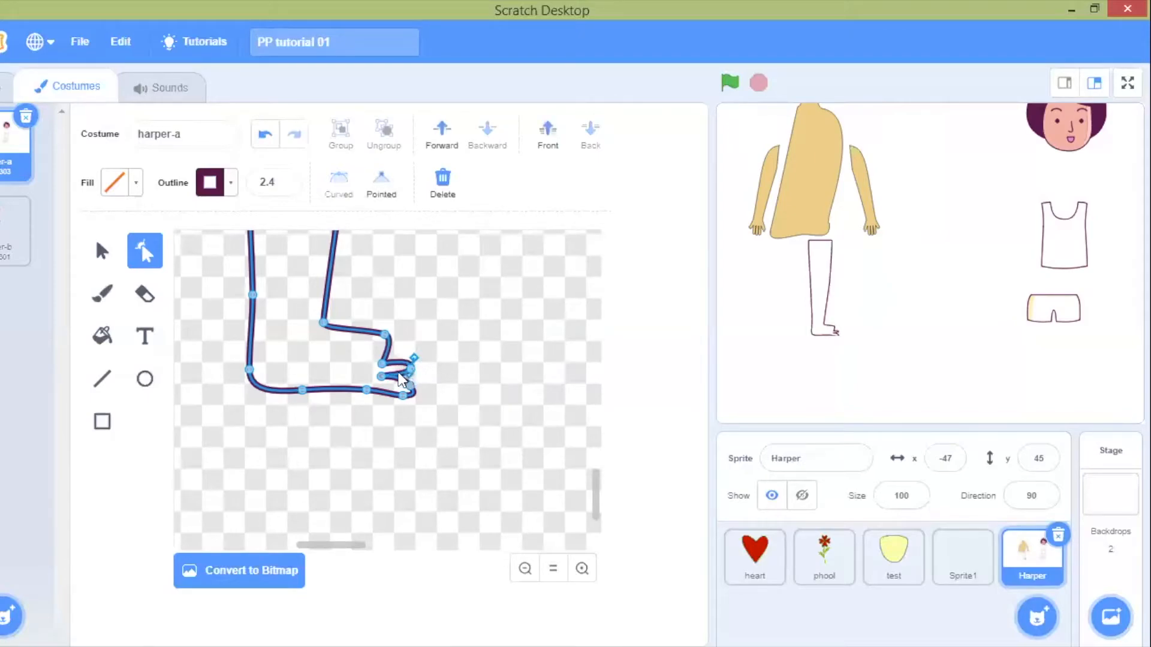
click(384, 362)
drag(384, 362, 413, 352)
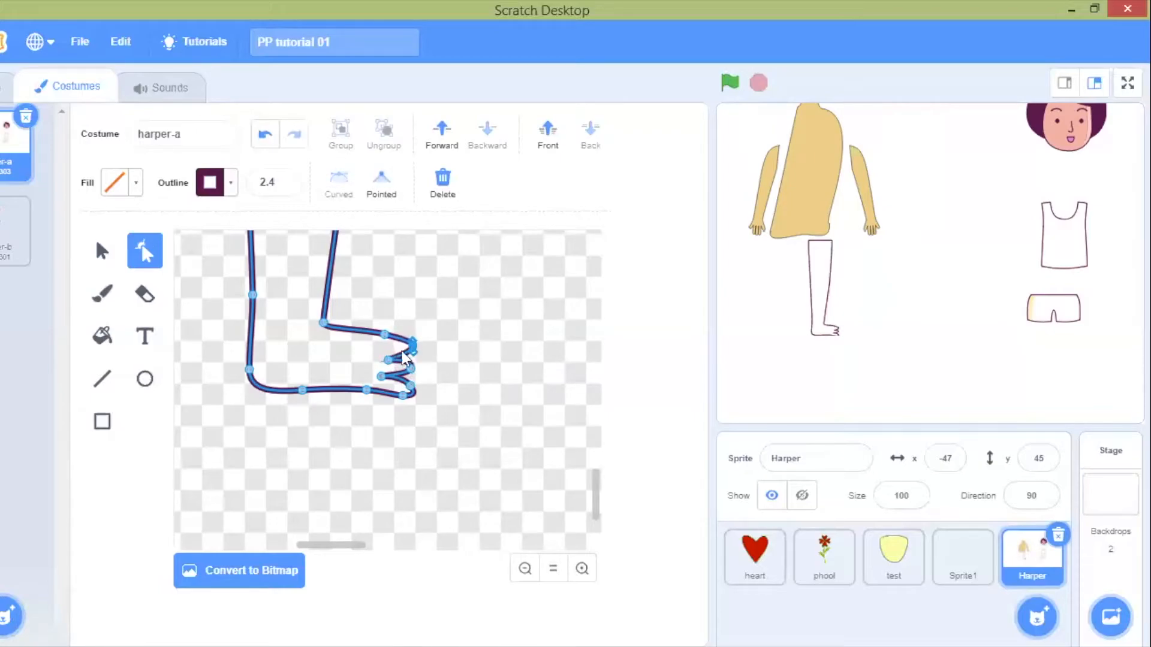
click(384, 359)
click(384, 359)
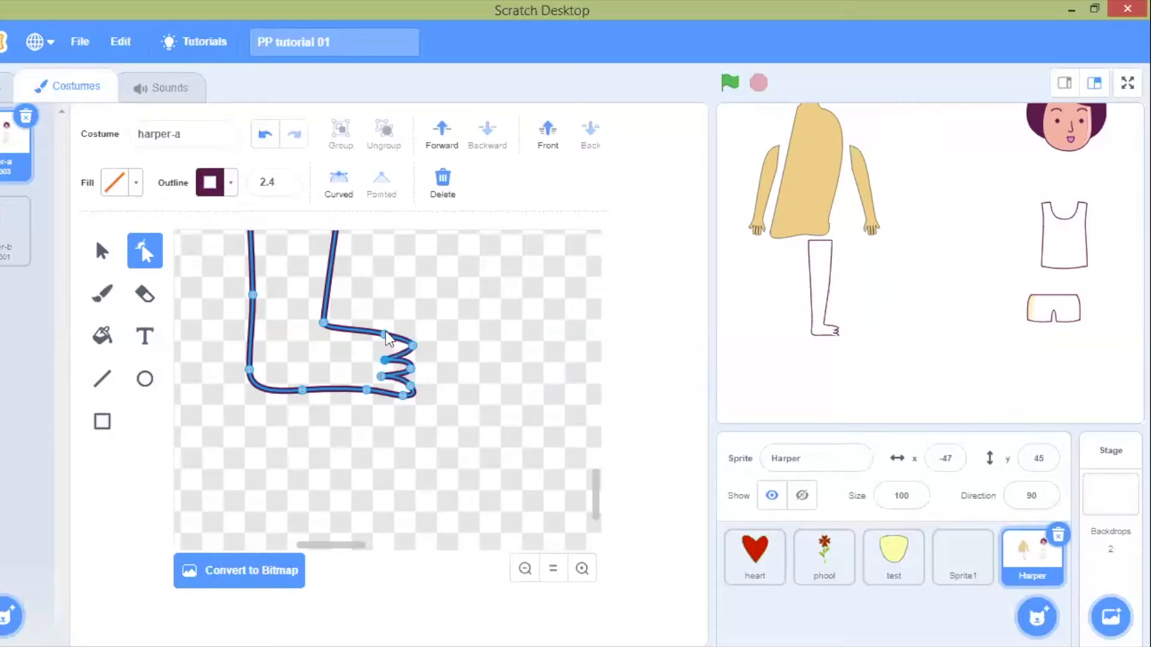
- Carve a notch above the third toe and move the toe points down so the three toes are evenly stacked
click(370, 331)
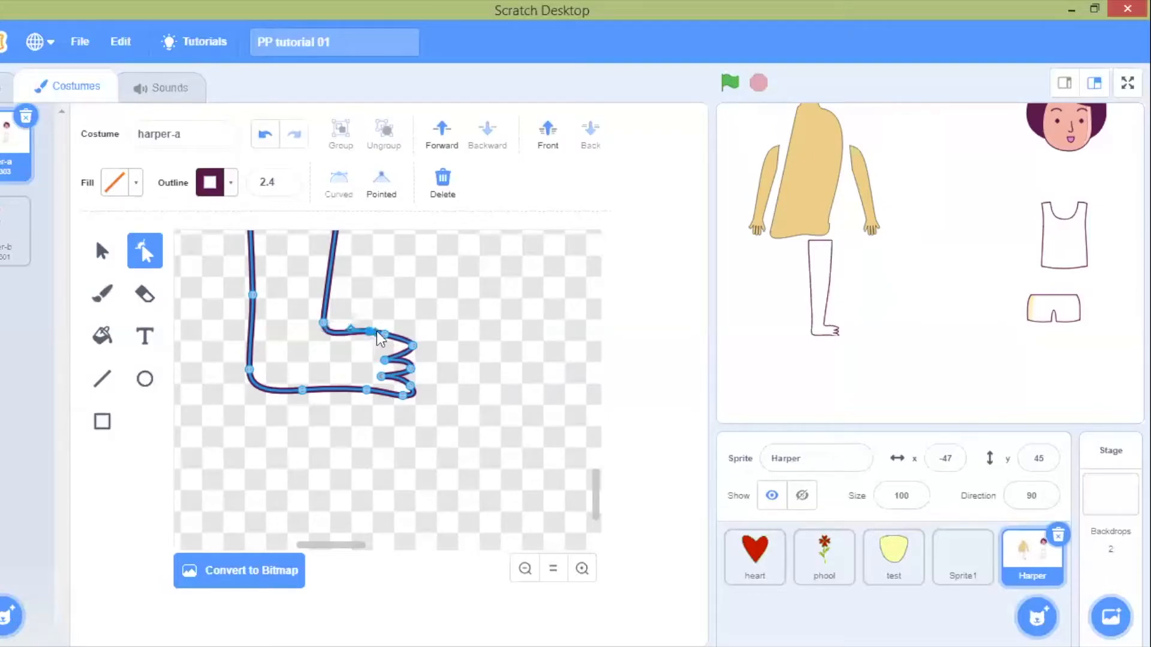
drag(382, 331, 378, 348)
click(582, 570)
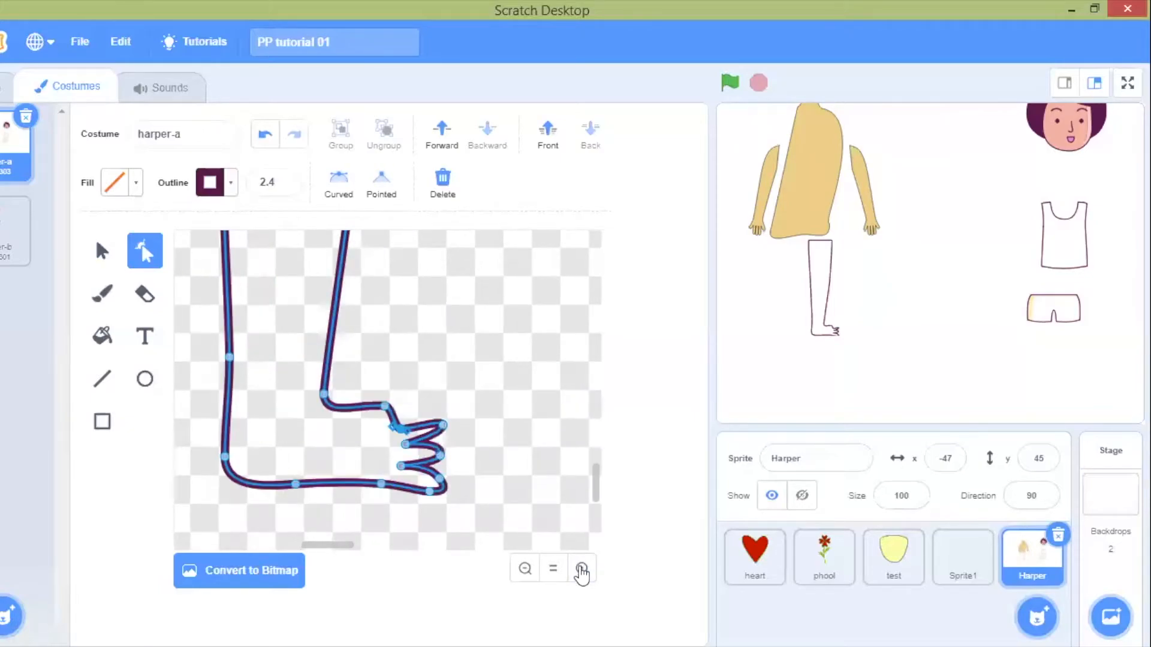
click(439, 455)
drag(439, 461, 402, 447)
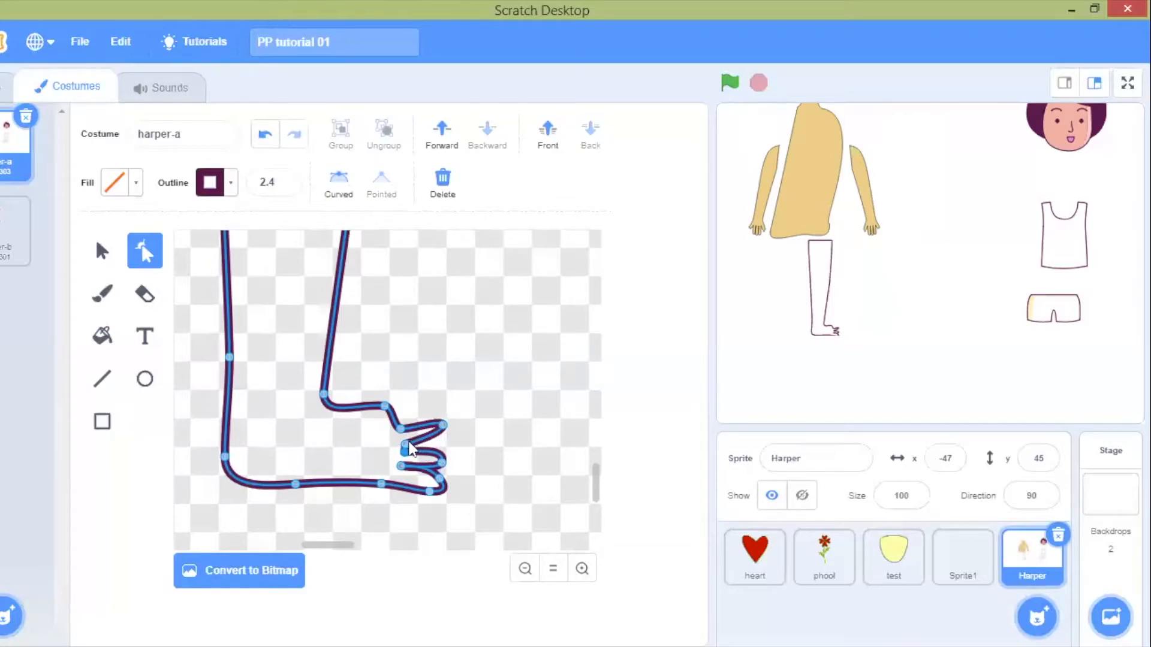
click(406, 448)
drag(405, 444, 404, 451)
drag(442, 424, 402, 437)
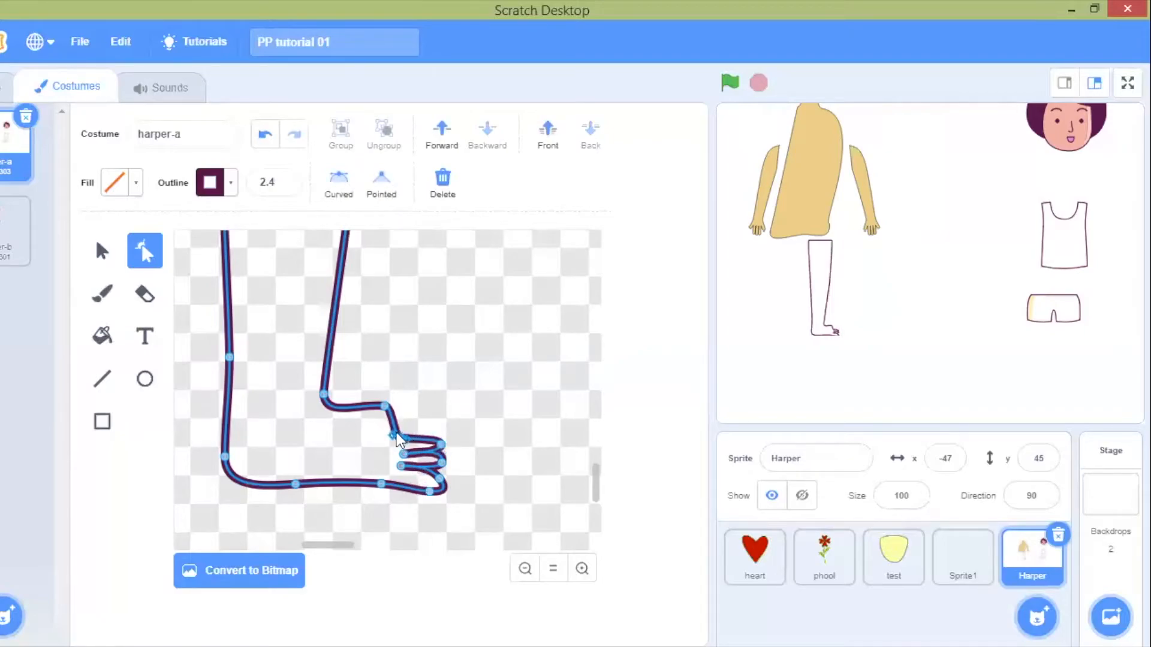
- Lower the top edge of the foot and add points to form a fourth and a fifth toe
mouse_move(384, 407)
mouse_down()
mouse_move(441, 426)
mouse_move(413, 418)
mouse_move(432, 413)
mouse_move(401, 419)
mouse_up()
click(443, 427)
drag(432, 429, 435, 419)
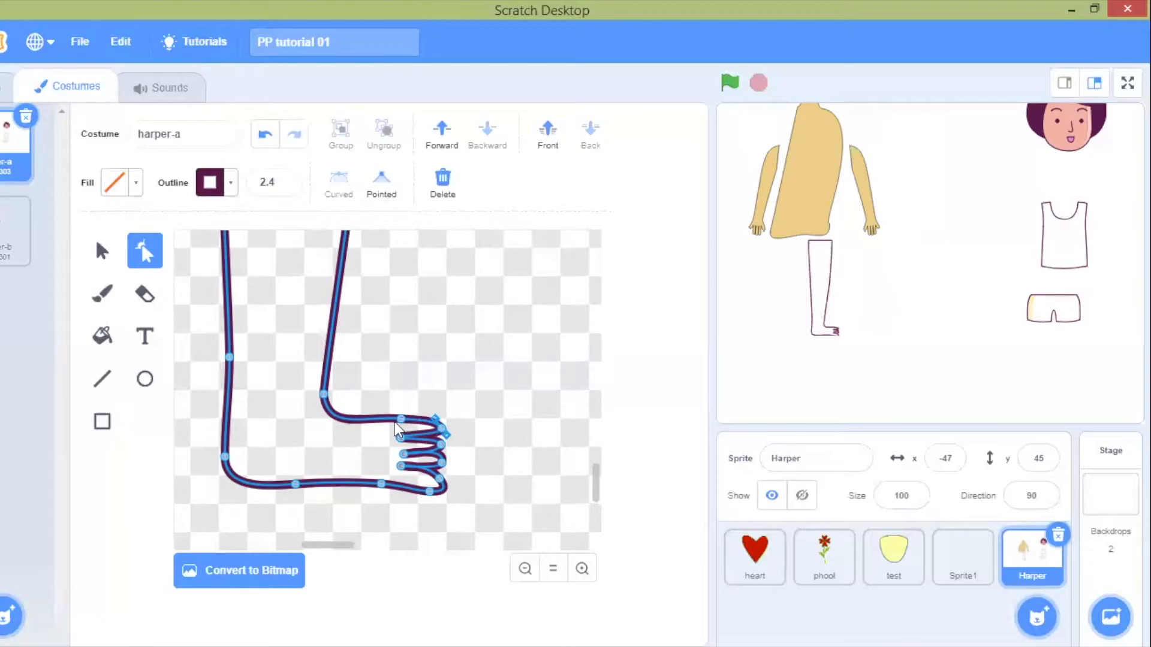
click(387, 418)
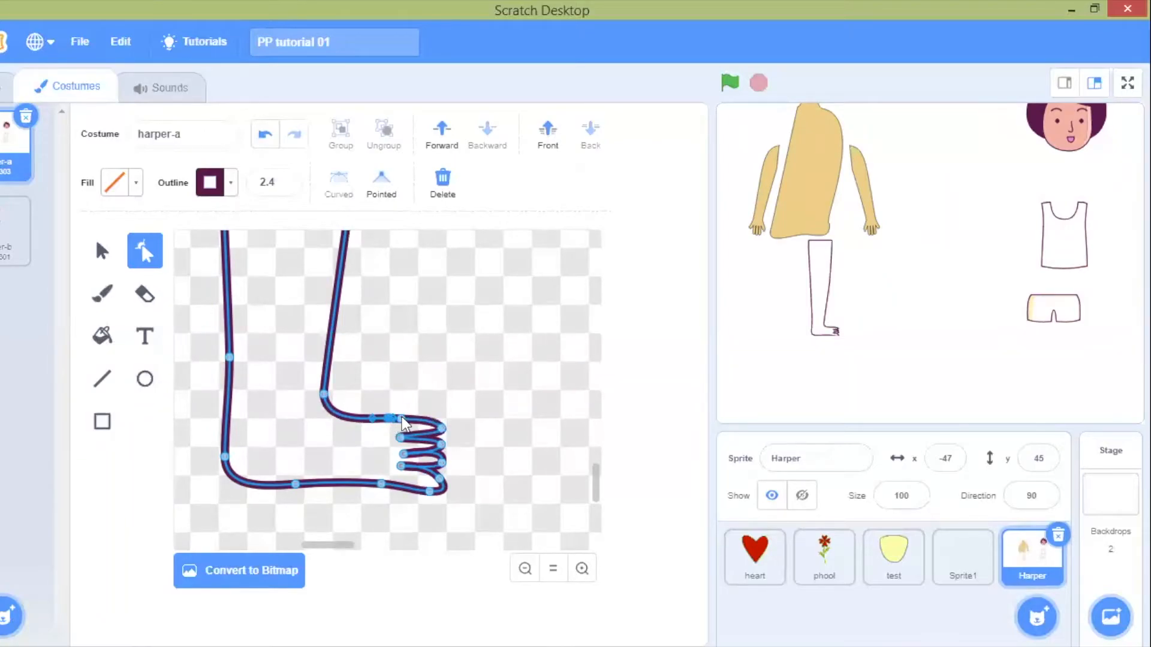
click(407, 418)
drag(401, 419, 438, 411)
click(407, 423)
drag(430, 408, 421, 401)
click(480, 433)
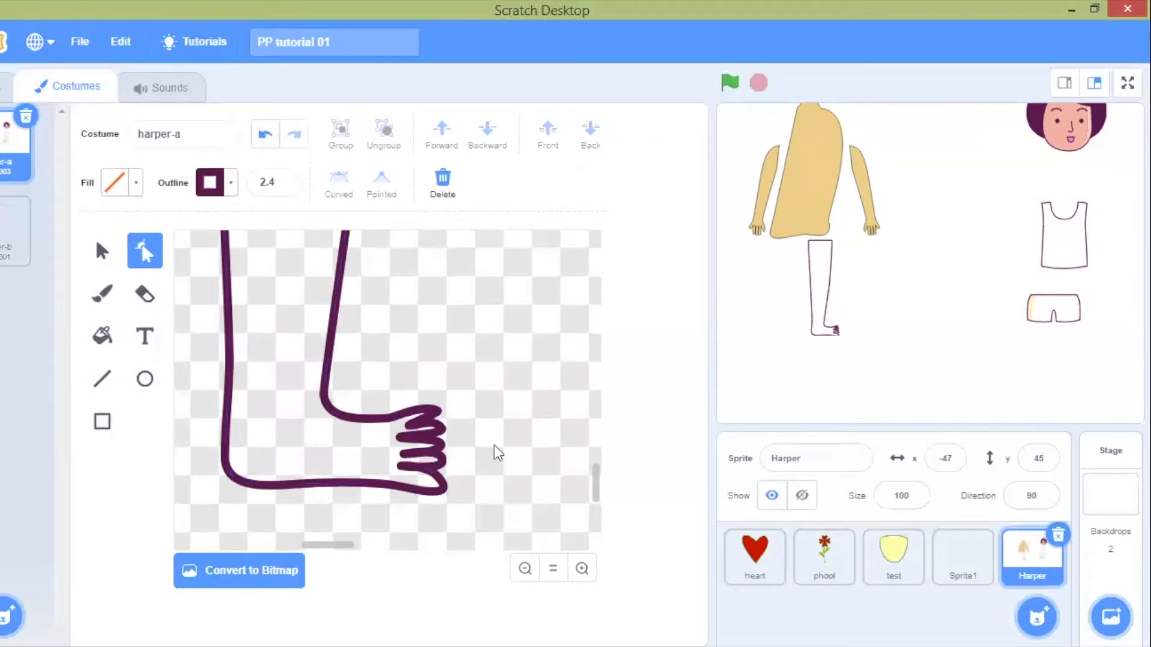
- Adjust the tips and notches of the five toes so they are spaced more evenly
click(409, 419)
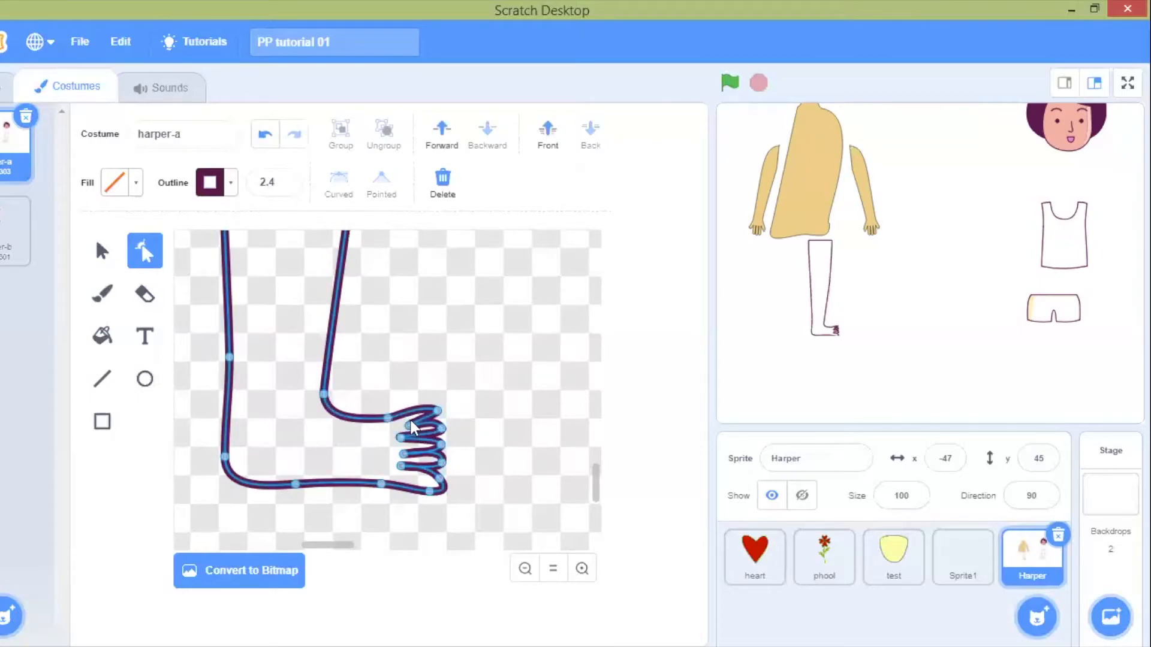
click(401, 467)
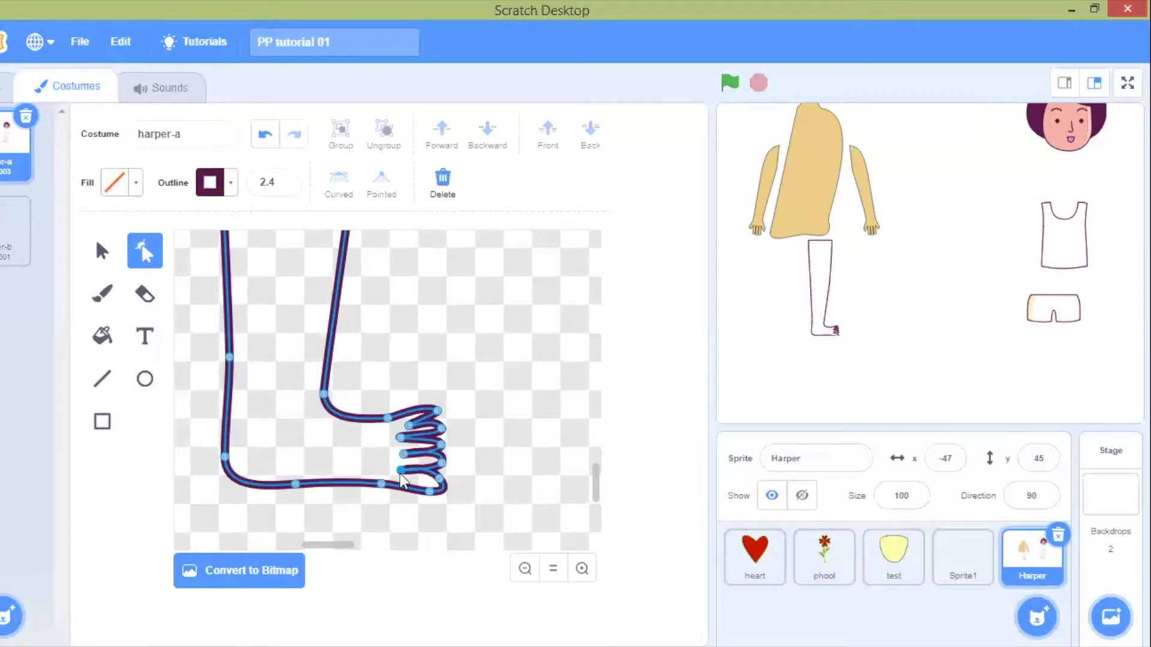
click(440, 465)
drag(441, 478, 439, 451)
click(428, 462)
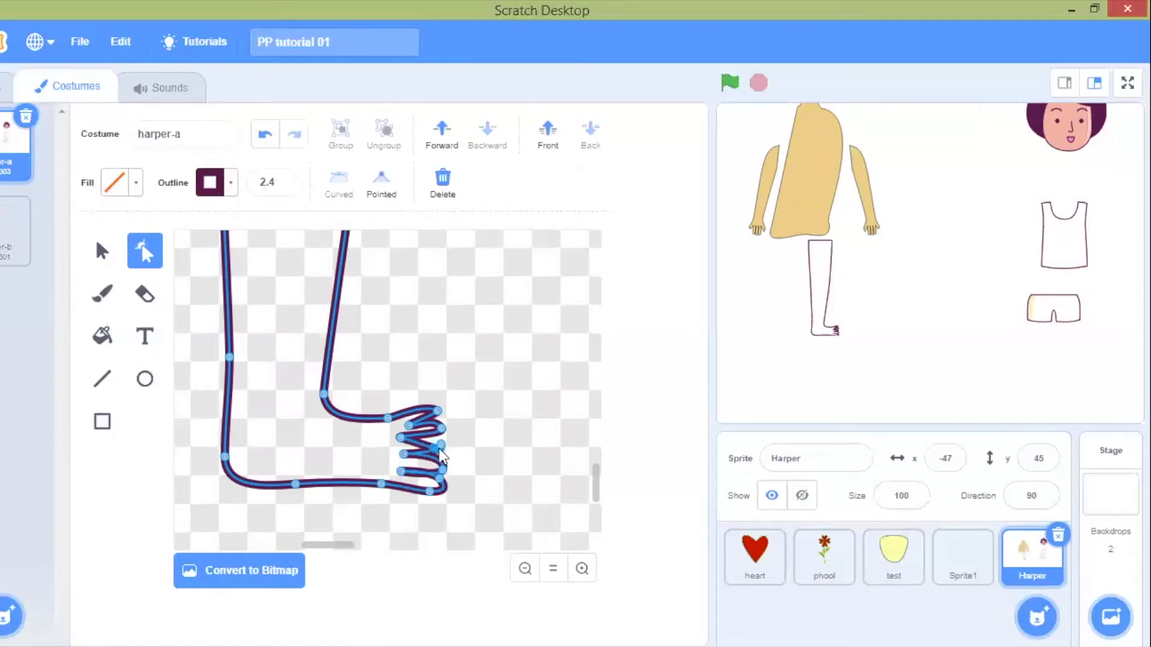
click(448, 431)
click(442, 430)
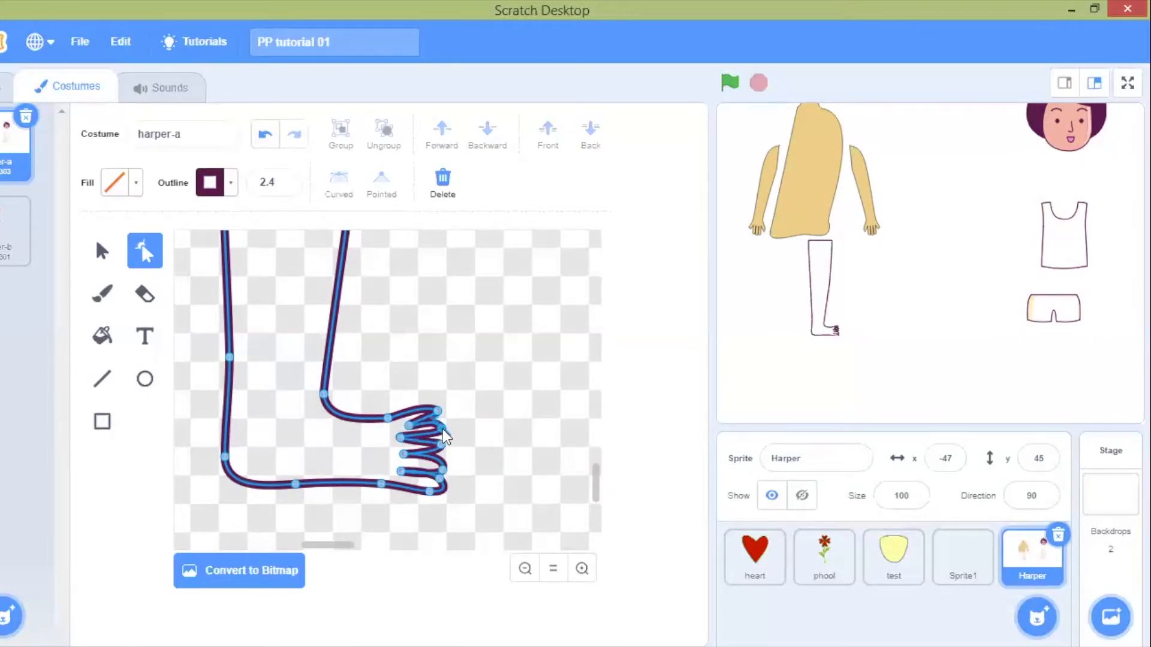
click(408, 423)
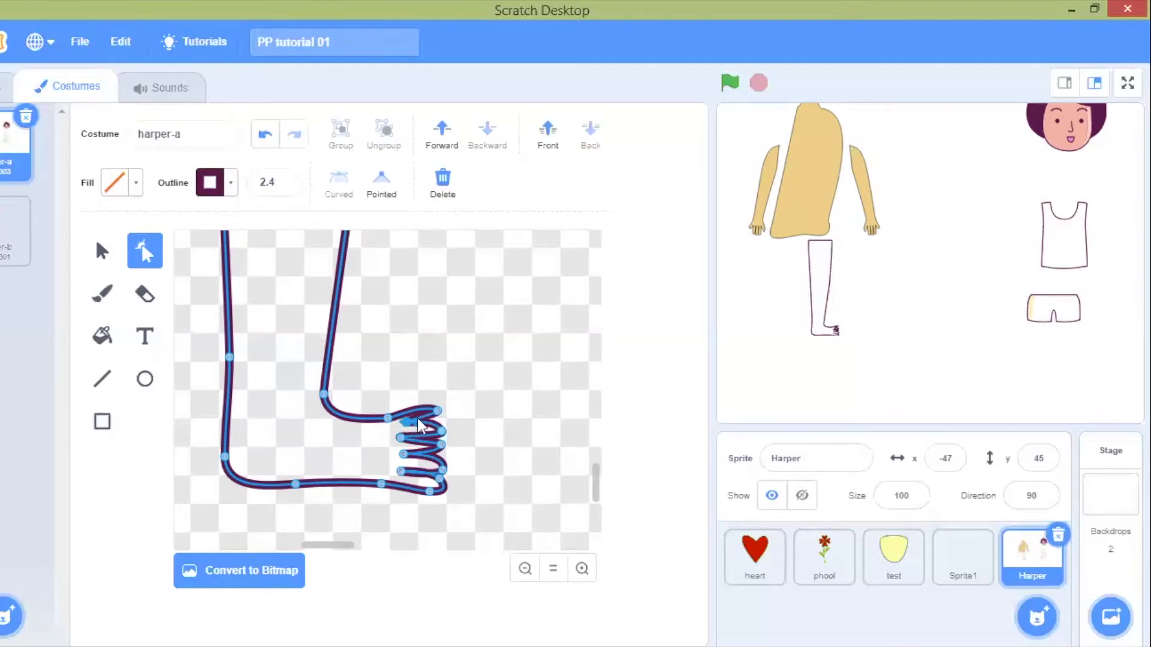
click(437, 413)
click(501, 419)
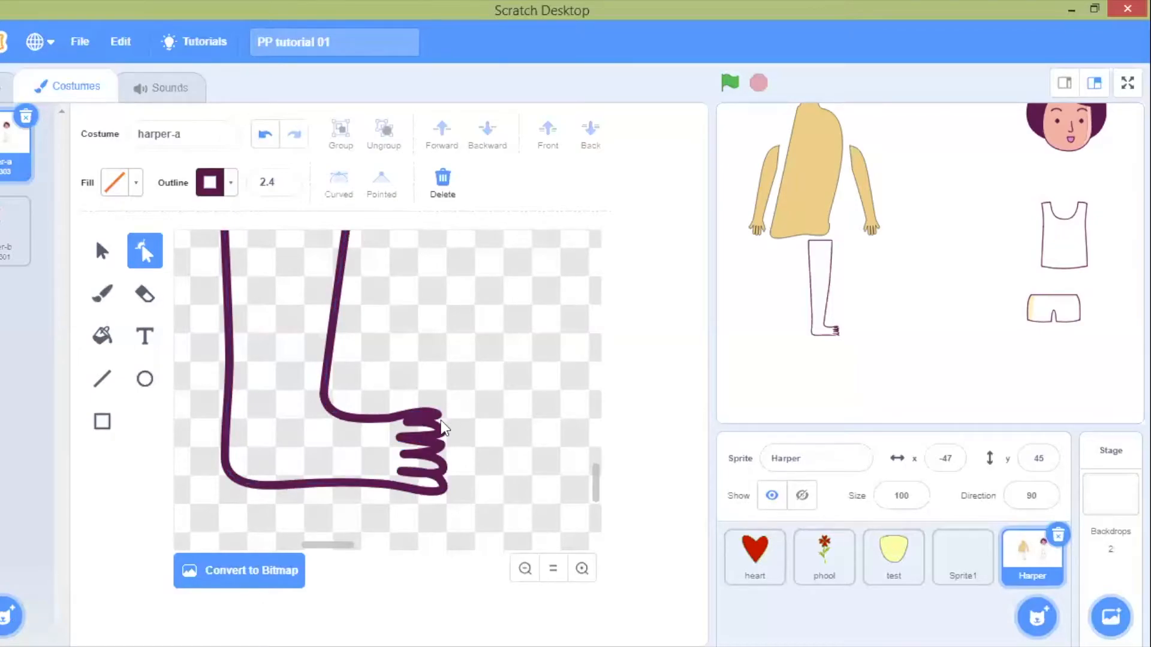
- Refine the uppermost toe by moving the notch beneath it and smoothing its join with the top of the foot
click(421, 423)
click(405, 423)
click(405, 426)
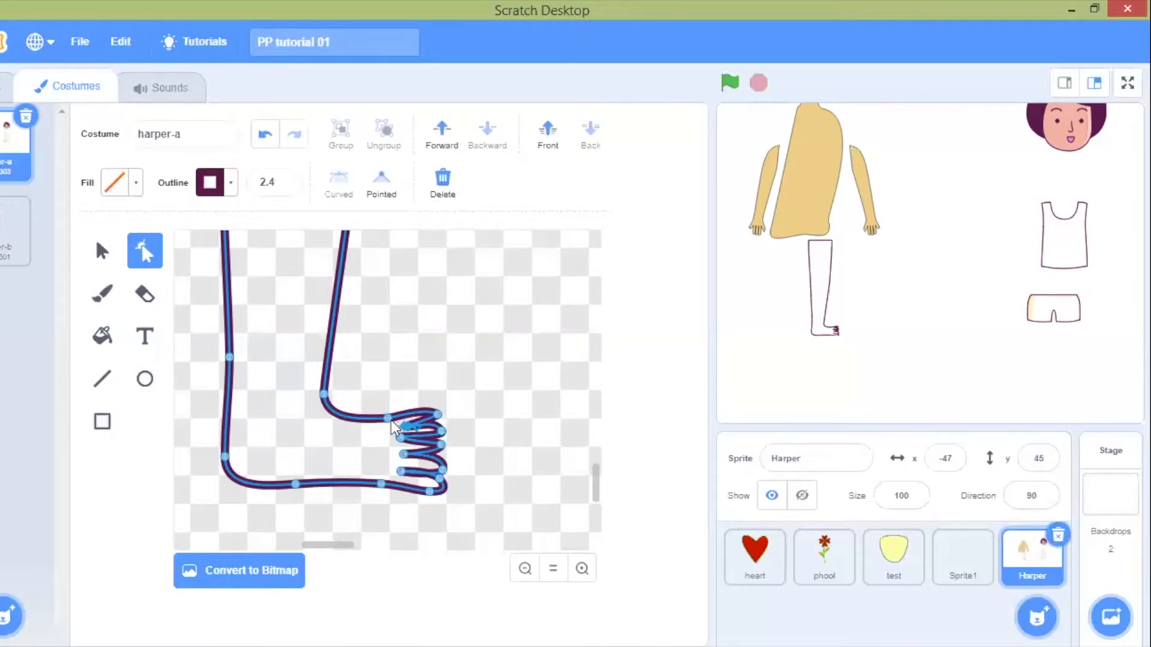
click(387, 417)
click(388, 414)
click(435, 415)
click(423, 406)
click(557, 503)
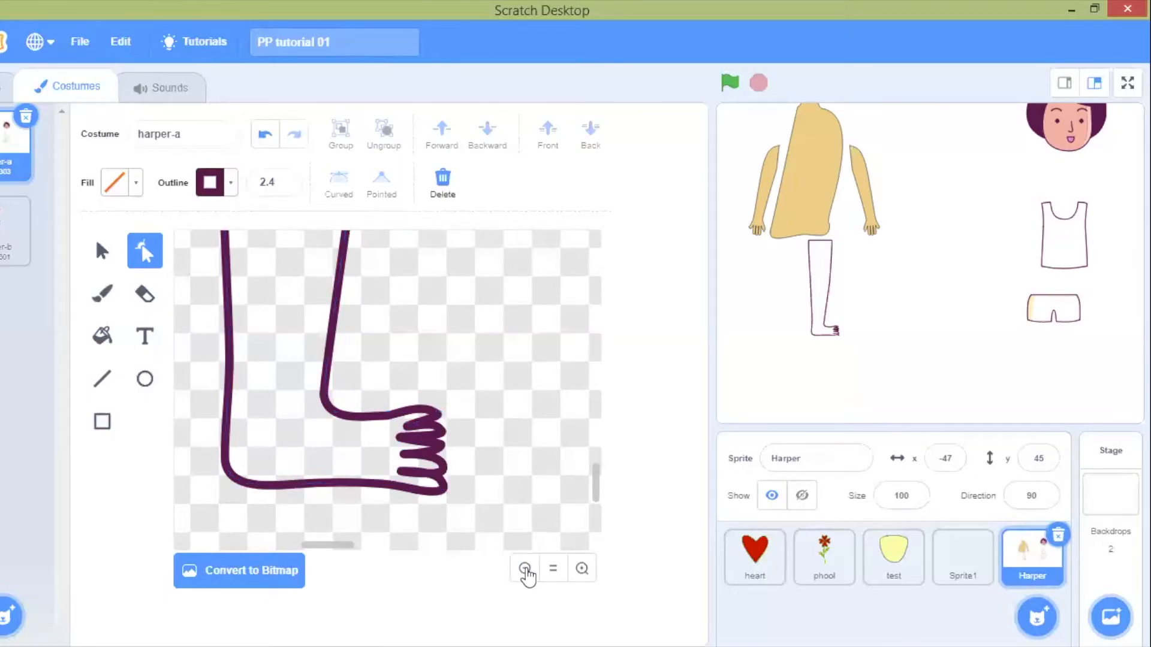
click(525, 569)
click(525, 570)
click(526, 569)
click(526, 570)
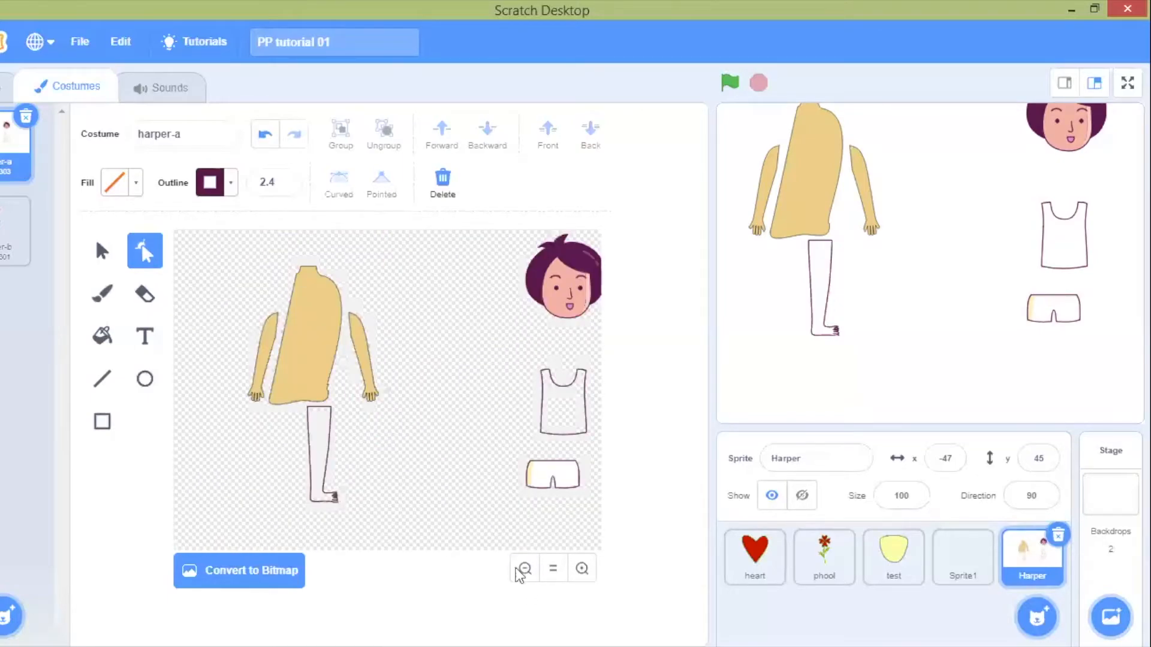
click(326, 442)
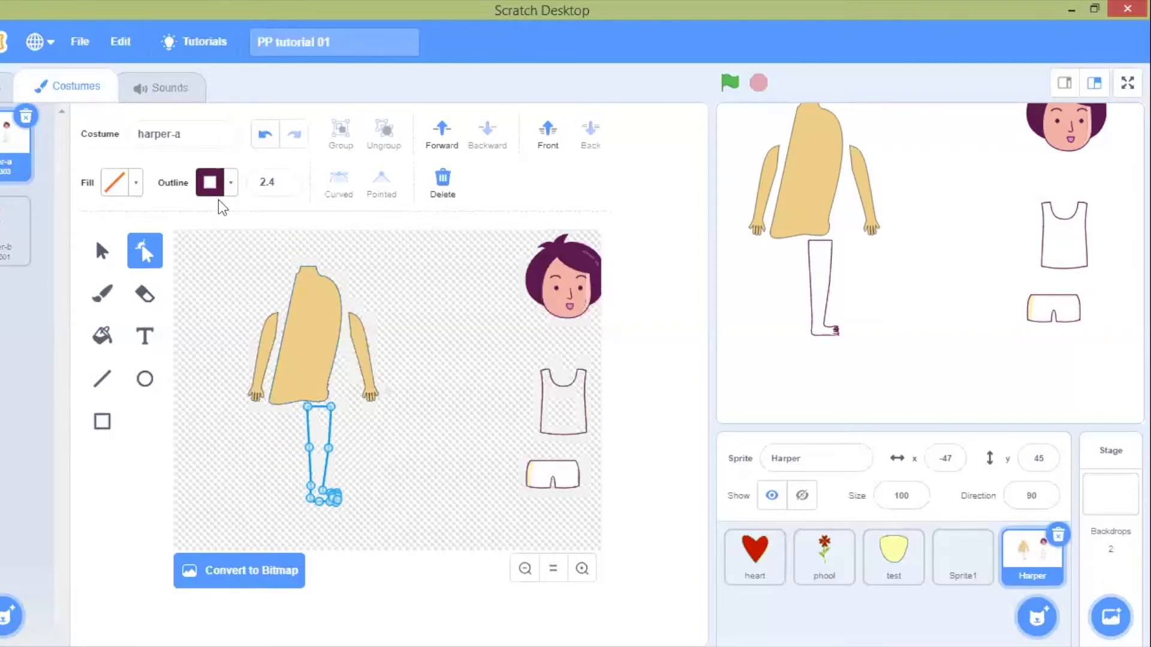
click(136, 183)
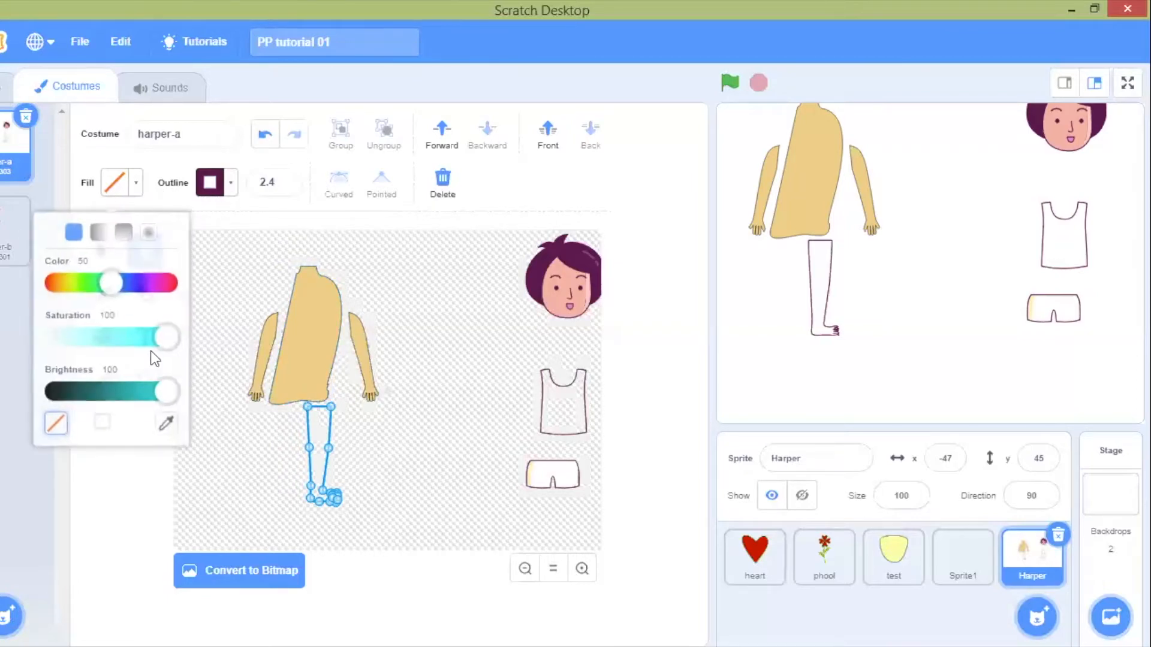
click(235, 340)
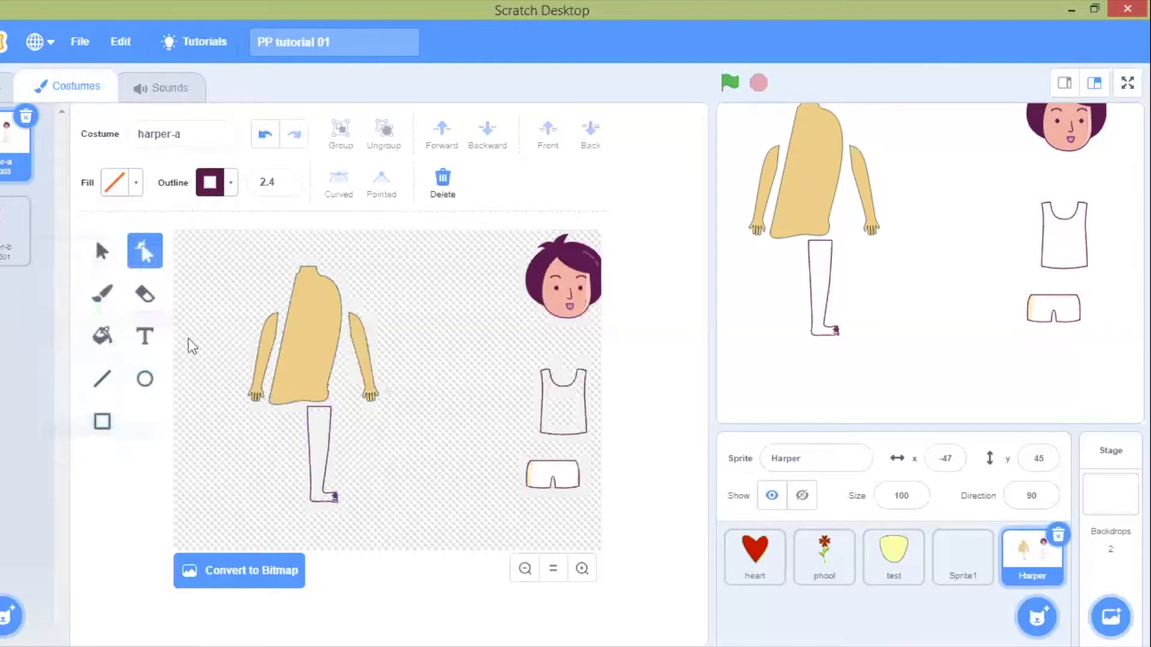
- Fill the leg with the torso's tan colour, sampled with the eyedropper
click(112, 340)
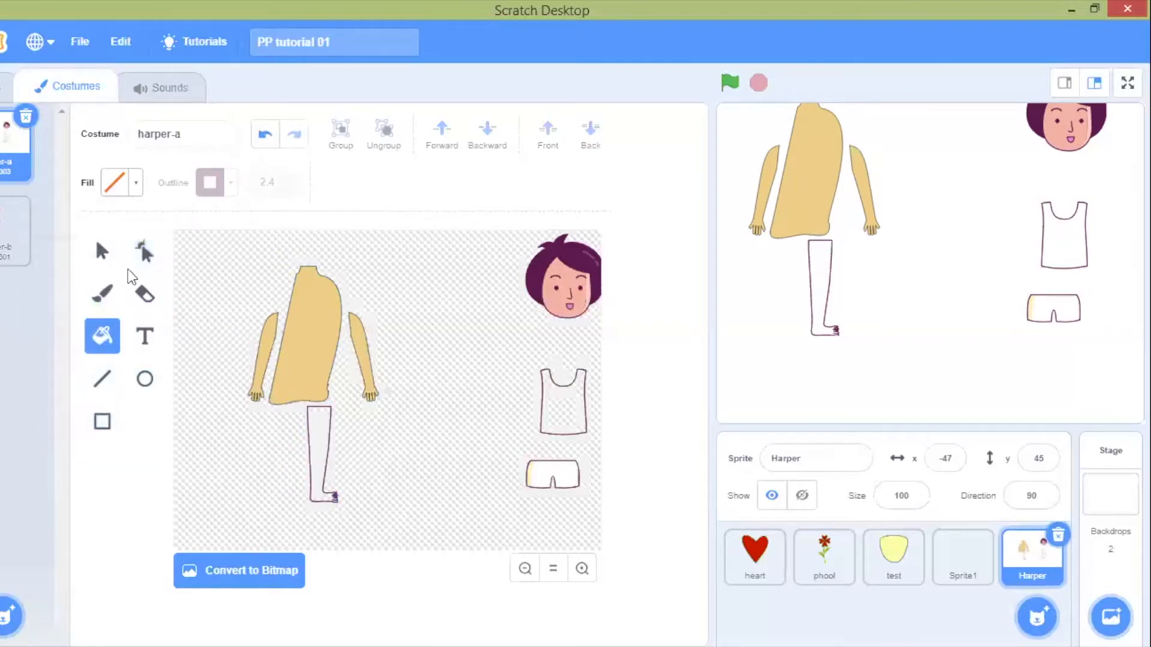
click(136, 185)
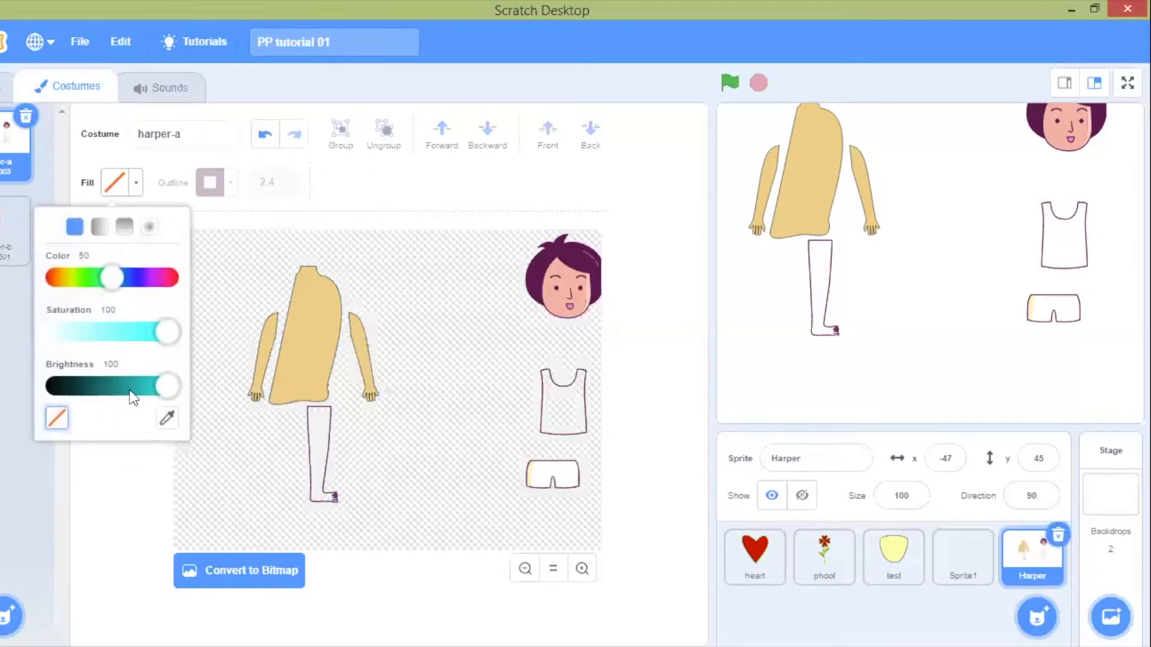
click(168, 420)
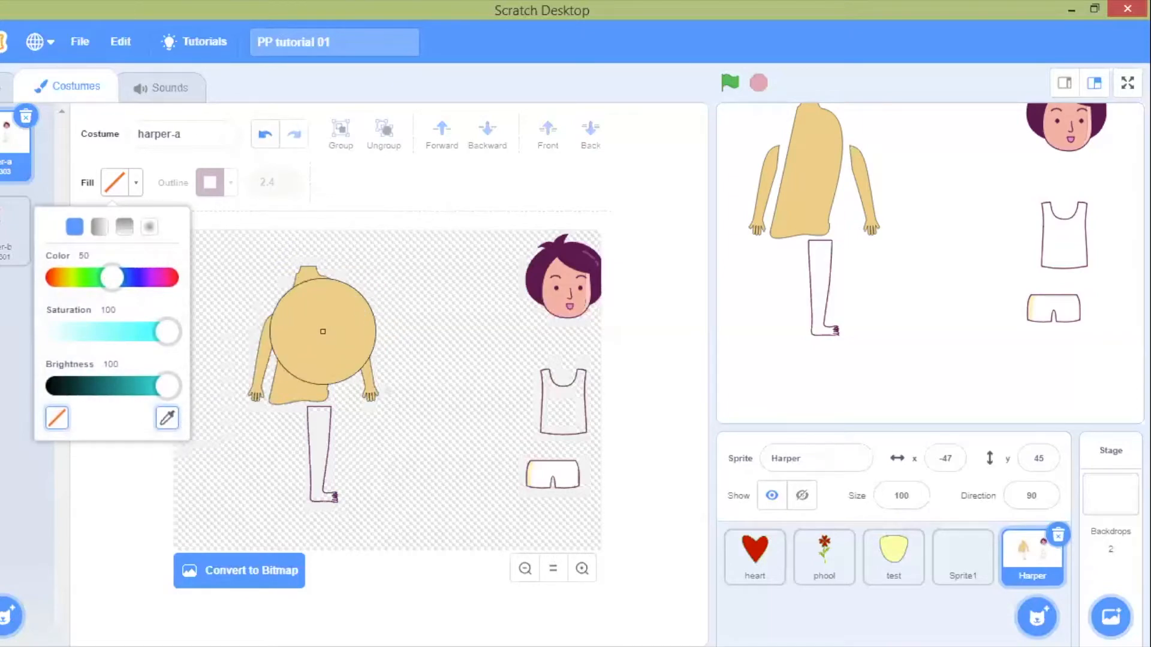
click(305, 339)
click(323, 440)
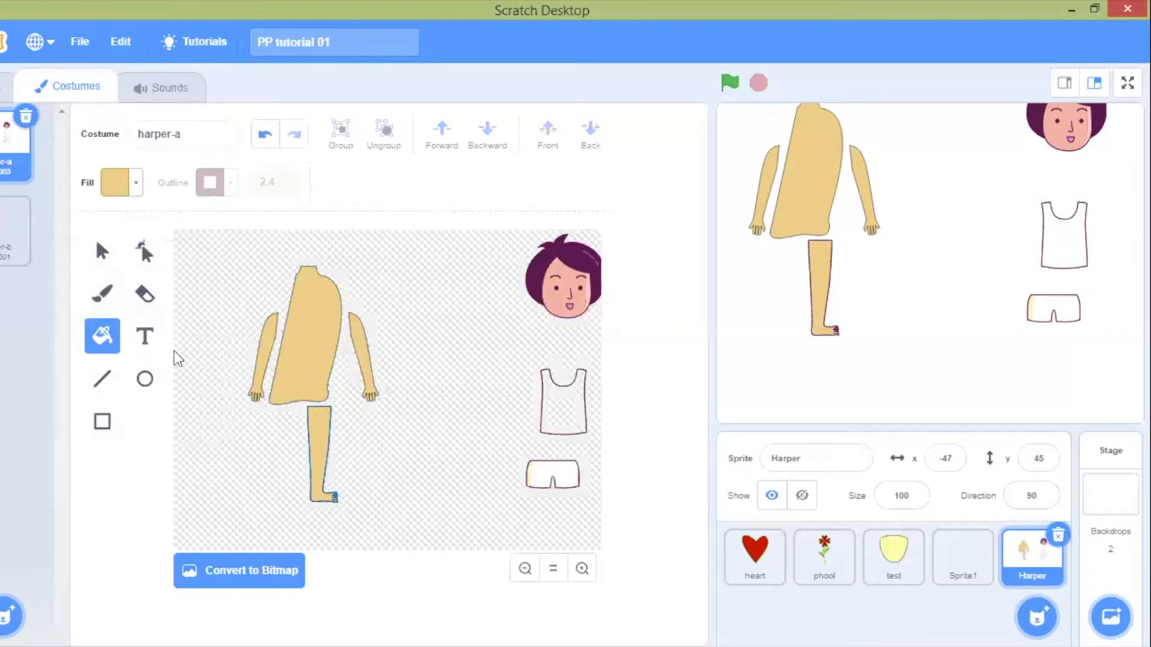
- Give the leg a black outline by lowering the outline brightness to 0, and set the outline width to 1
click(99, 246)
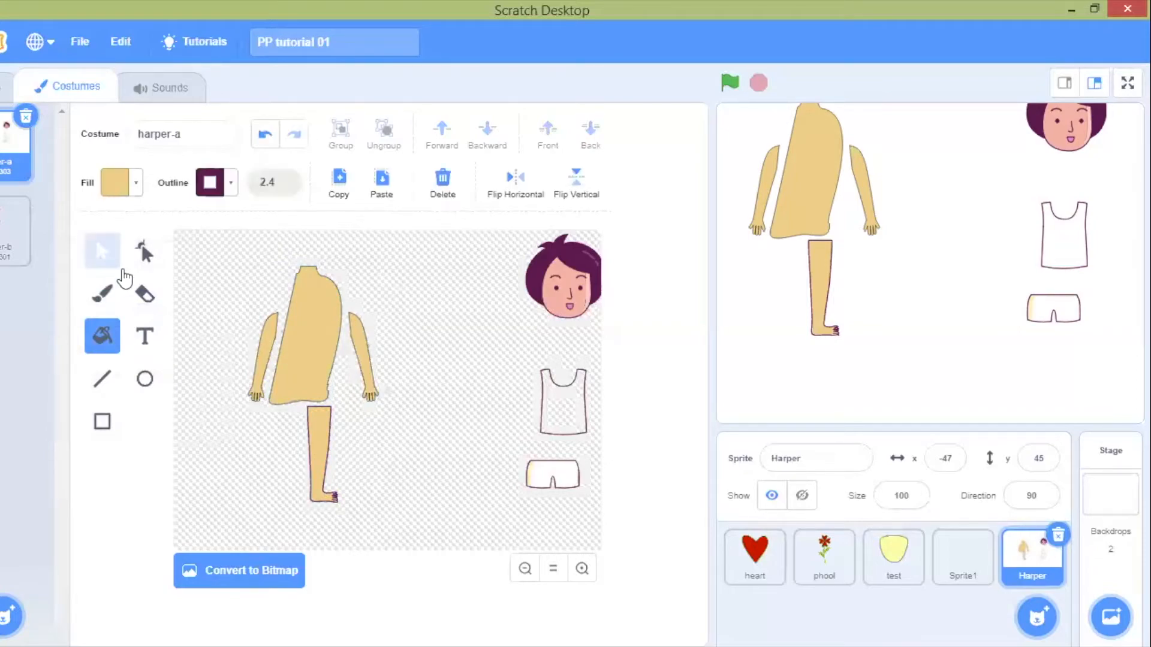
click(311, 442)
click(232, 184)
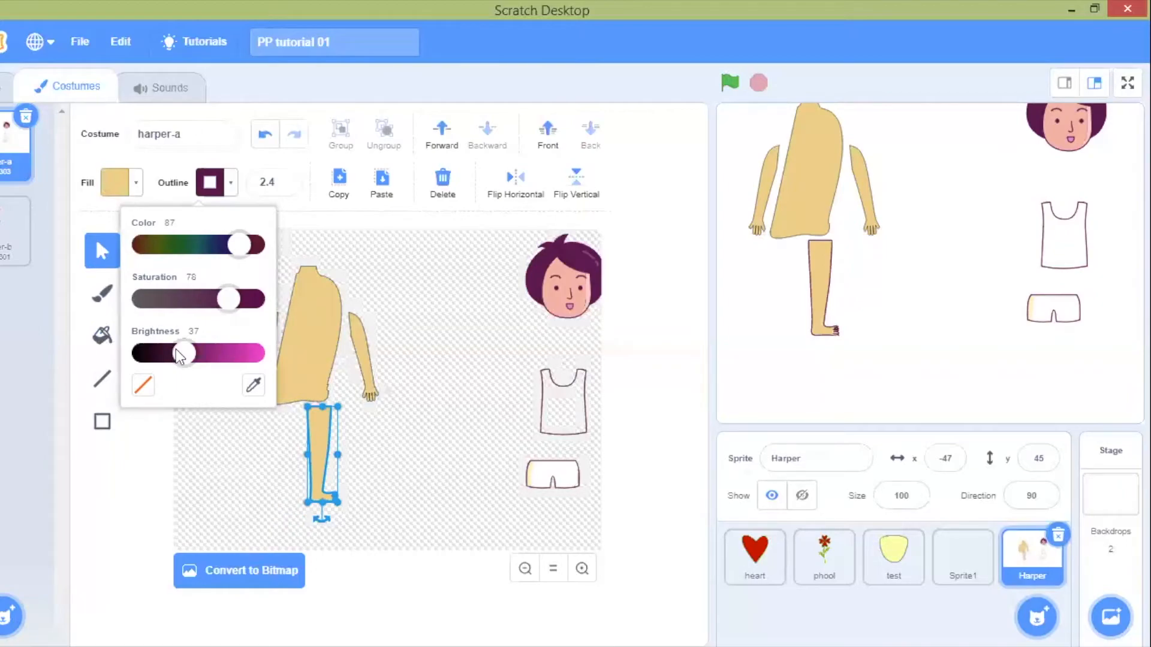
drag(172, 353, 111, 353)
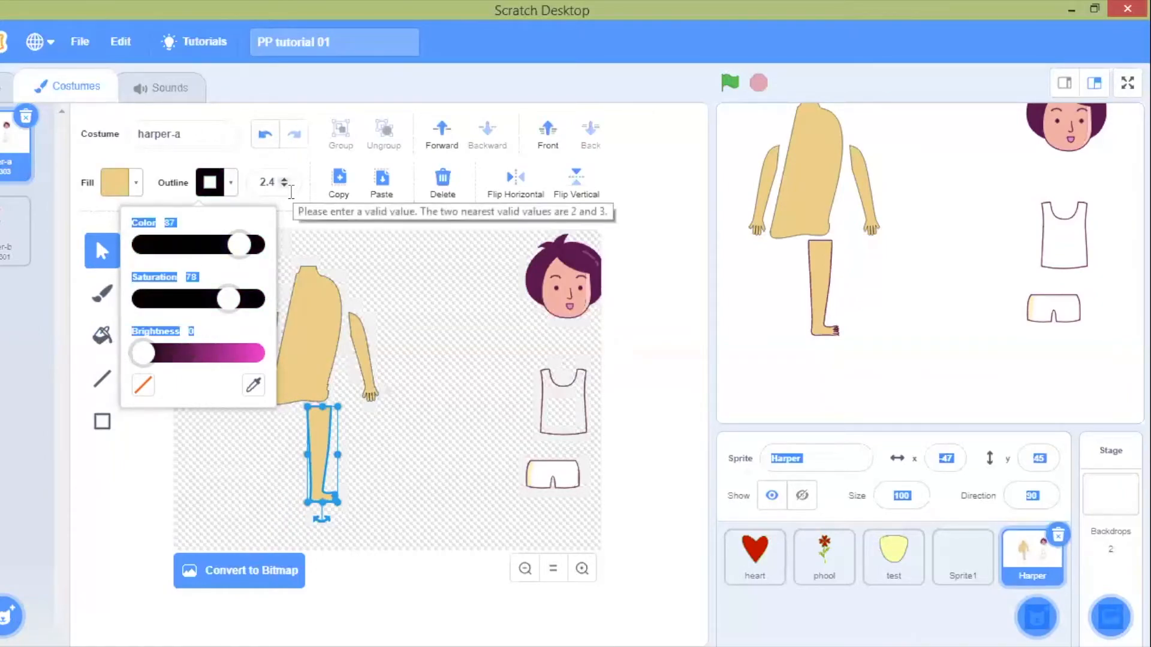
click(262, 182)
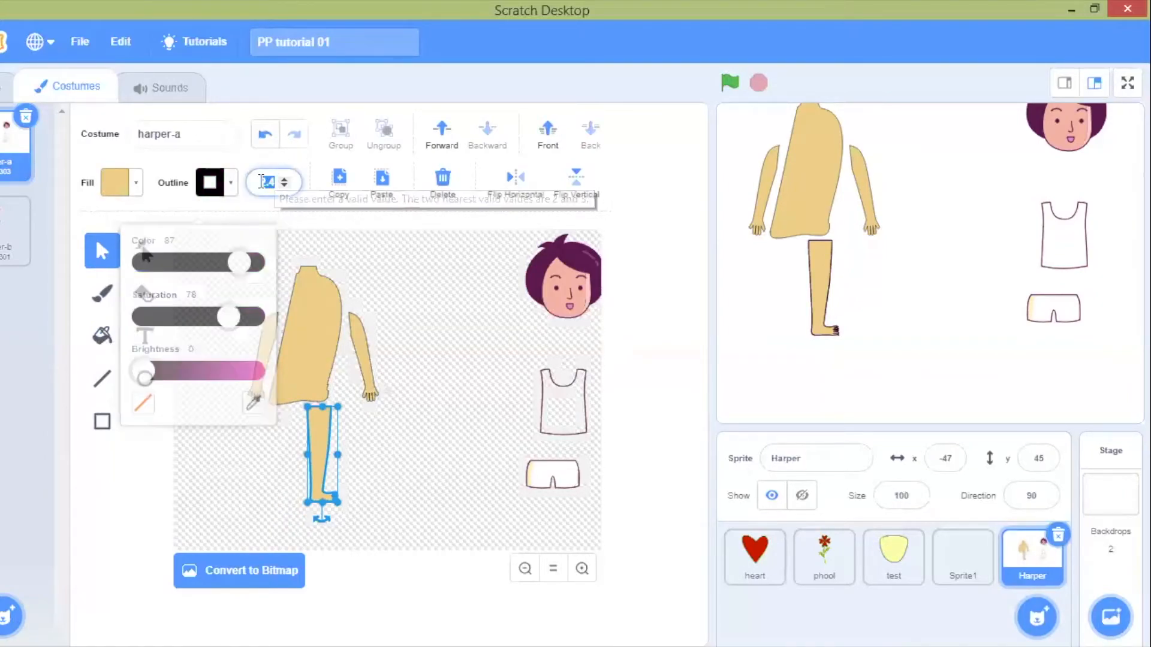
text(1)
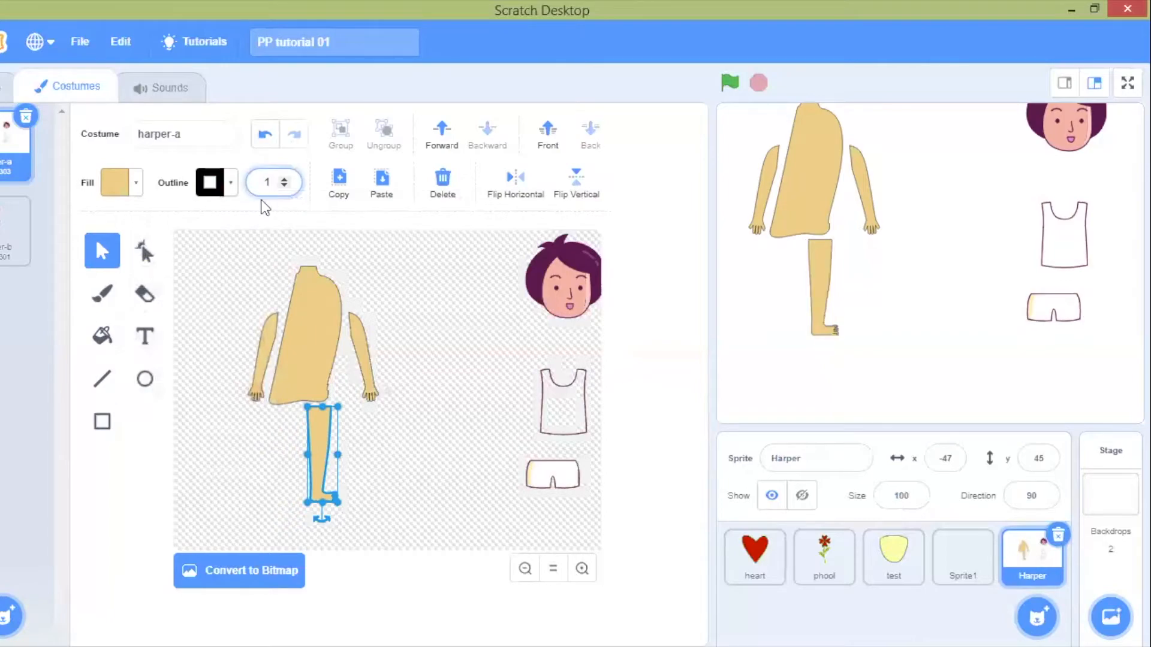
click(259, 280)
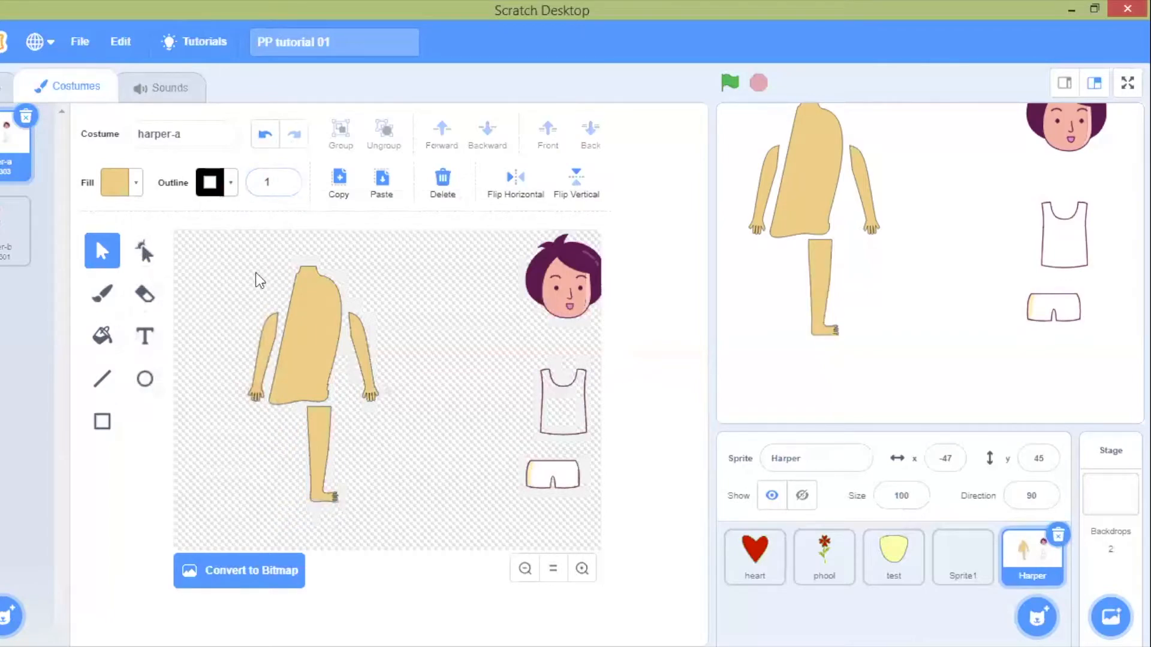
- Duplicate the leg, flip the copy horizontally, and place it beside the original with their top edges level
click(324, 444)
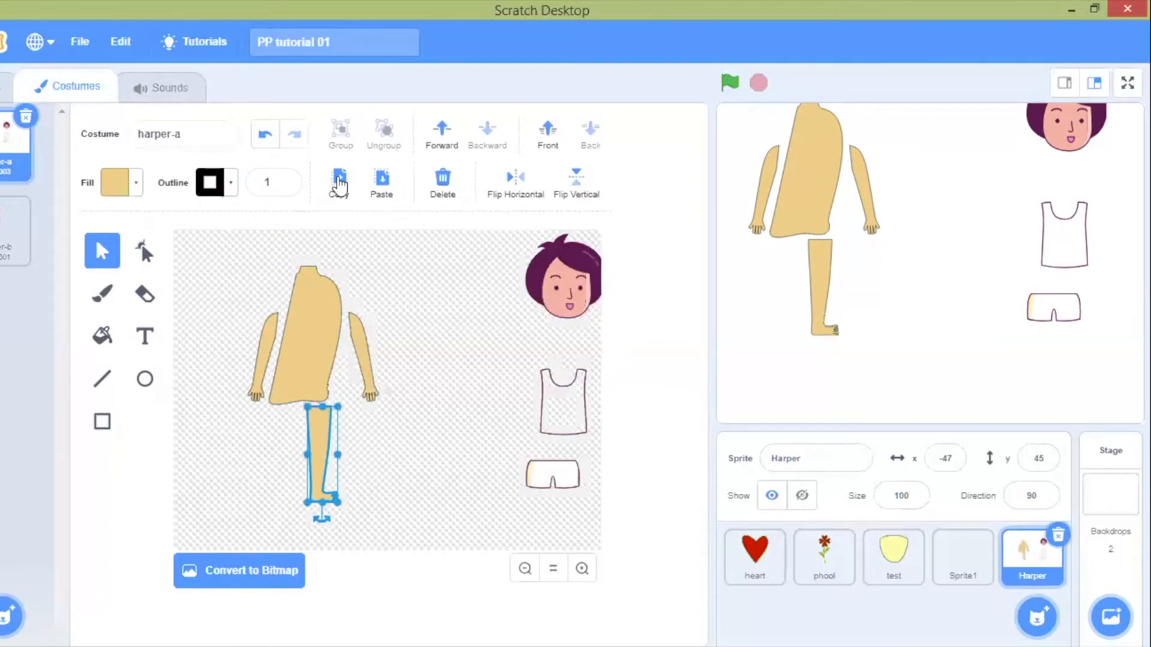
click(383, 183)
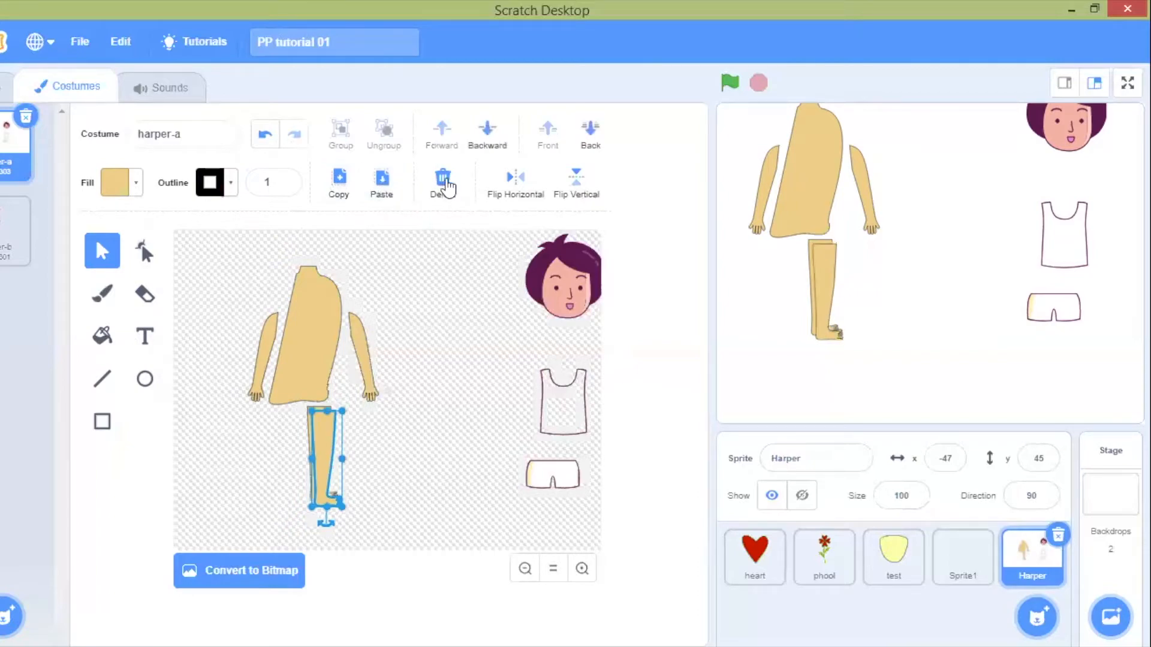
click(516, 183)
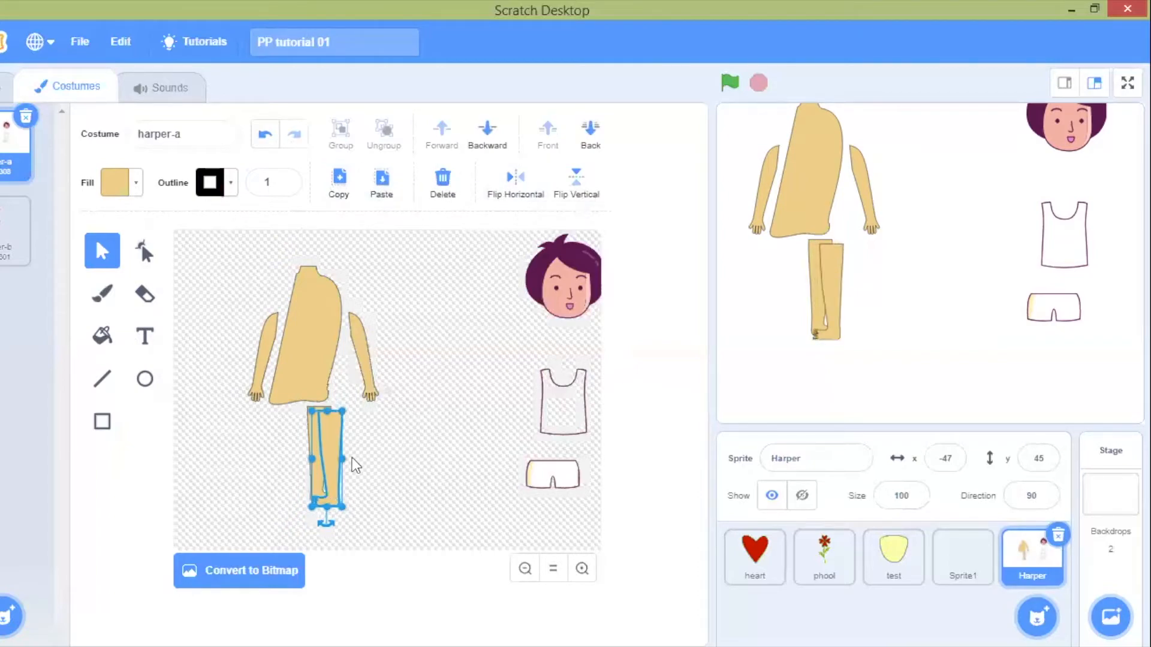
drag(339, 461, 287, 460)
click(371, 462)
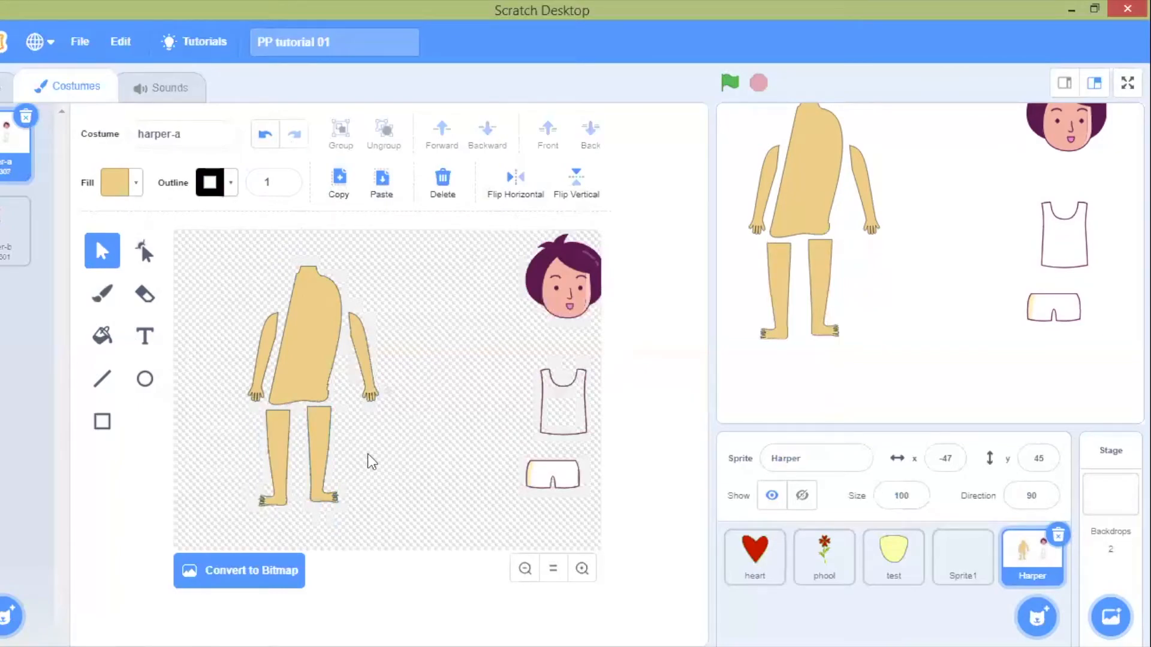
click(294, 351)
click(263, 424)
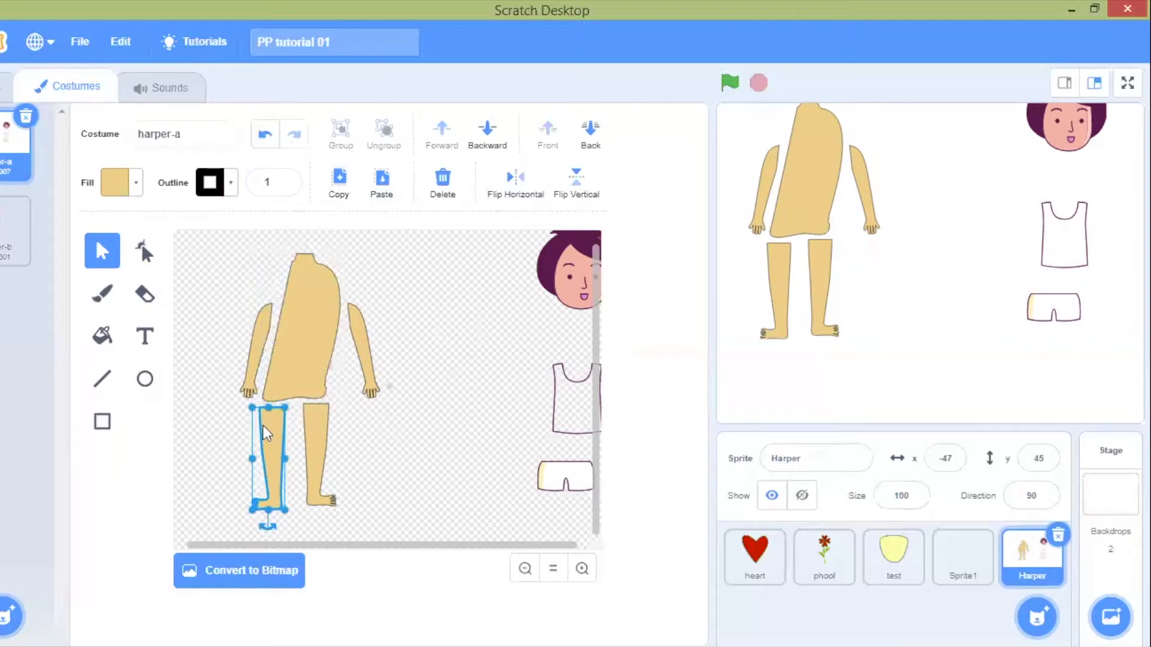
drag(263, 425, 262, 422)
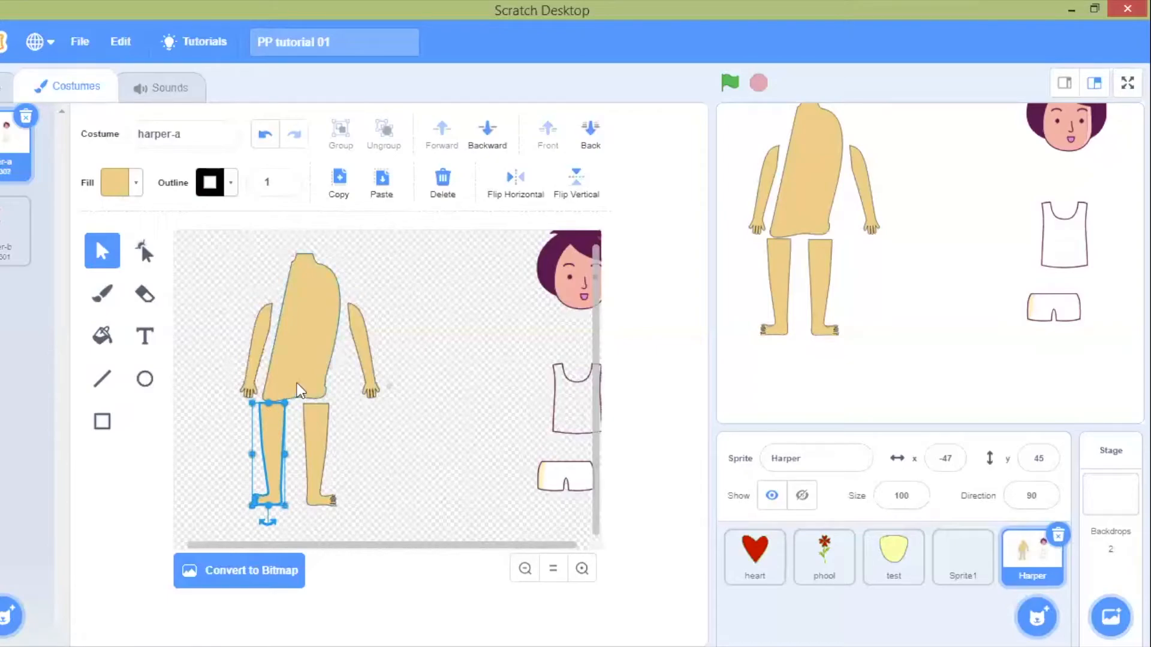
- Reshape the torso by pulling the neck-base point on the slanted side outward and lowering the bottom edge and its opposite corner
click(299, 352)
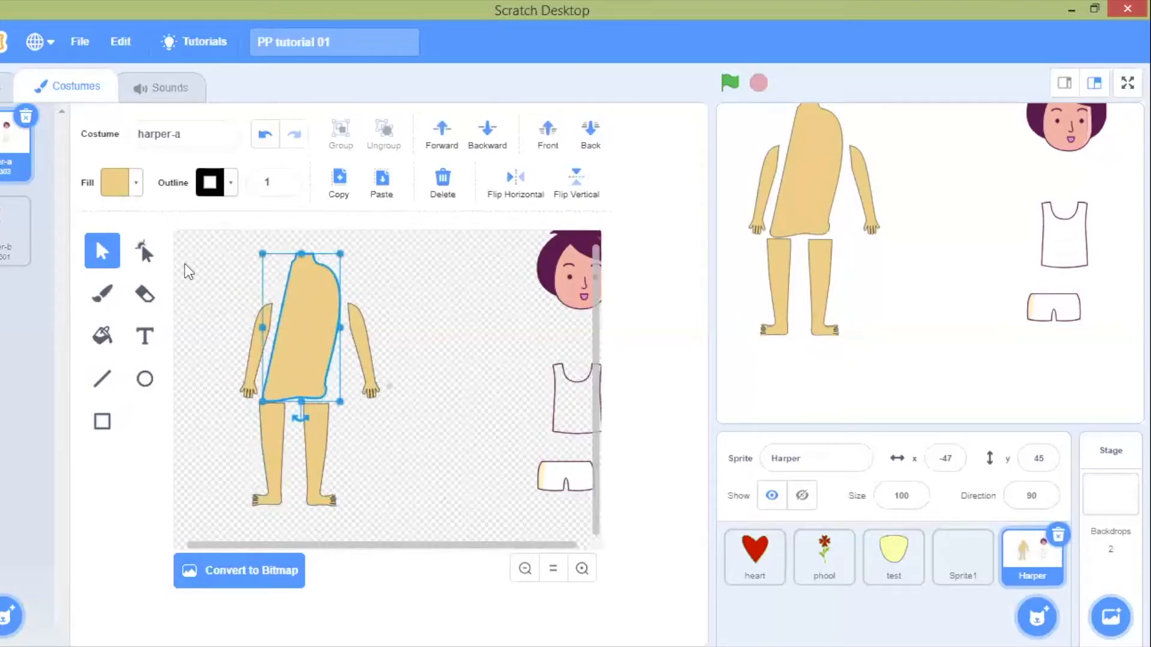
click(145, 251)
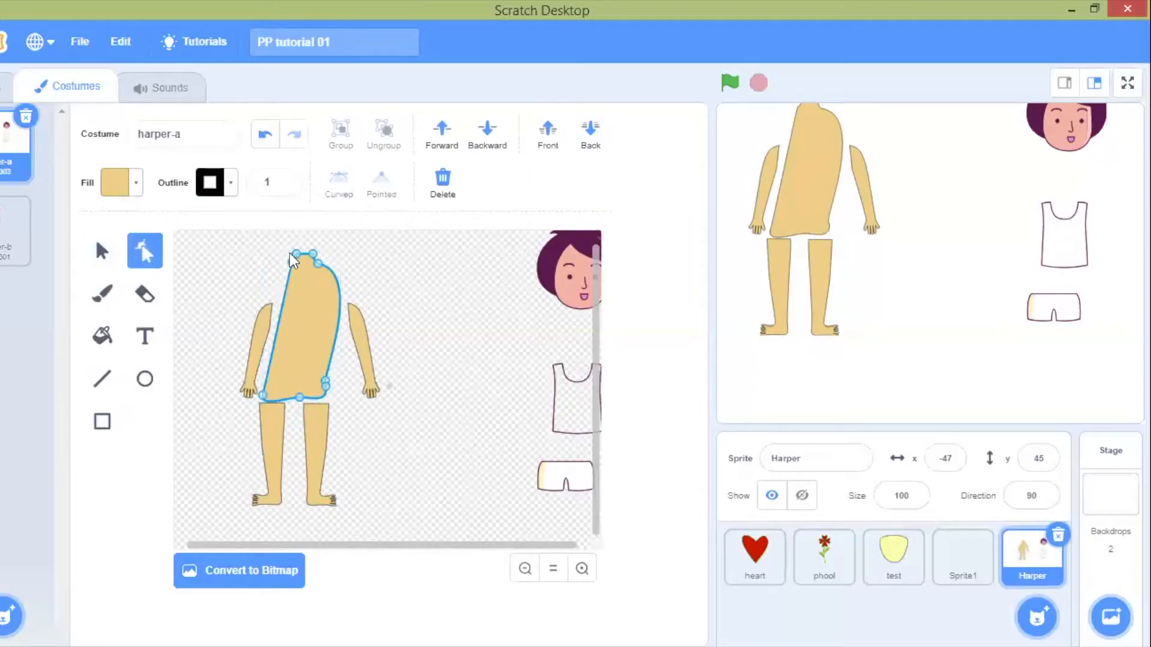
drag(290, 261, 279, 269)
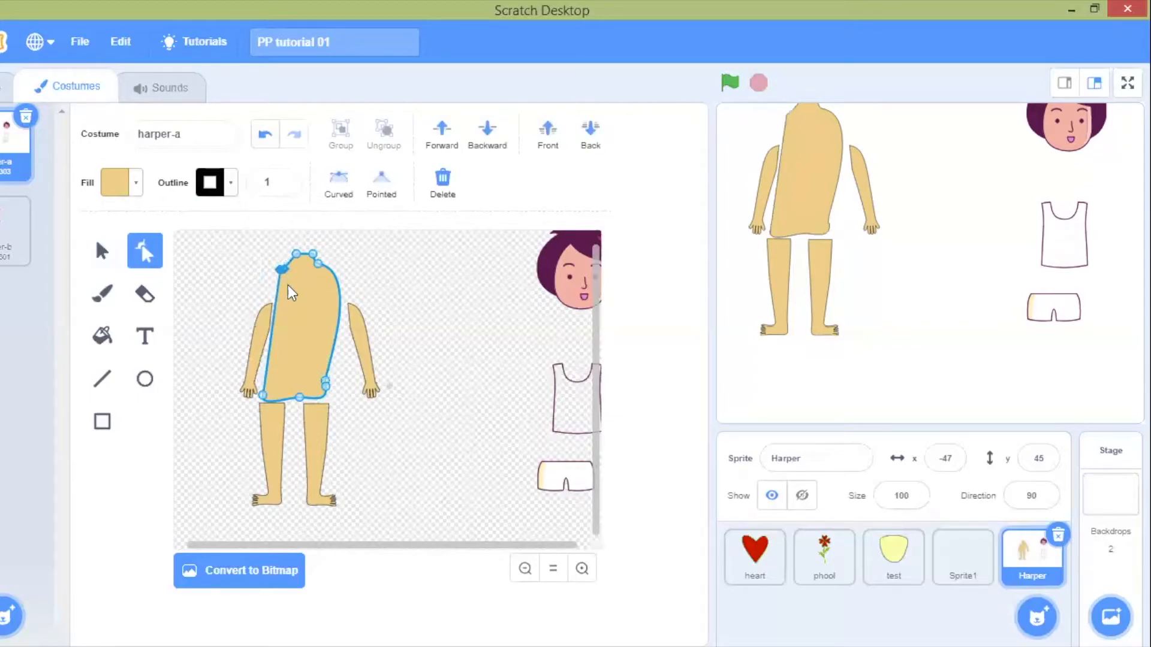
drag(300, 398, 299, 402)
click(325, 386)
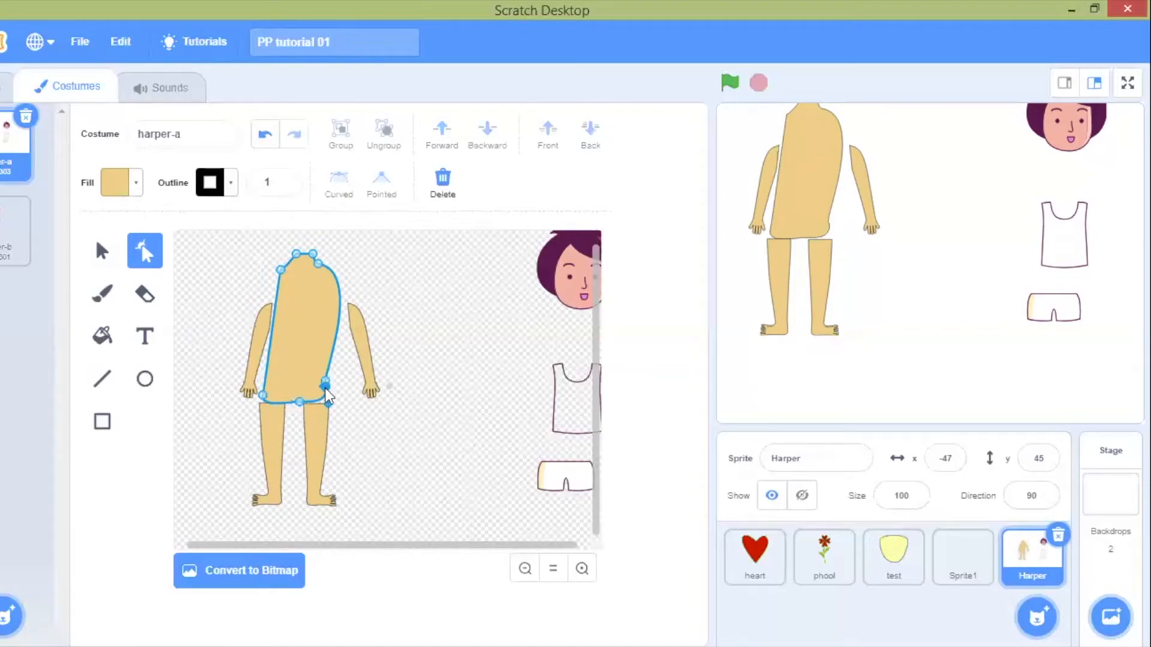
- Add a waist point on each side of the torso and clean up the curves at the hip corners
drag(325, 377, 321, 341)
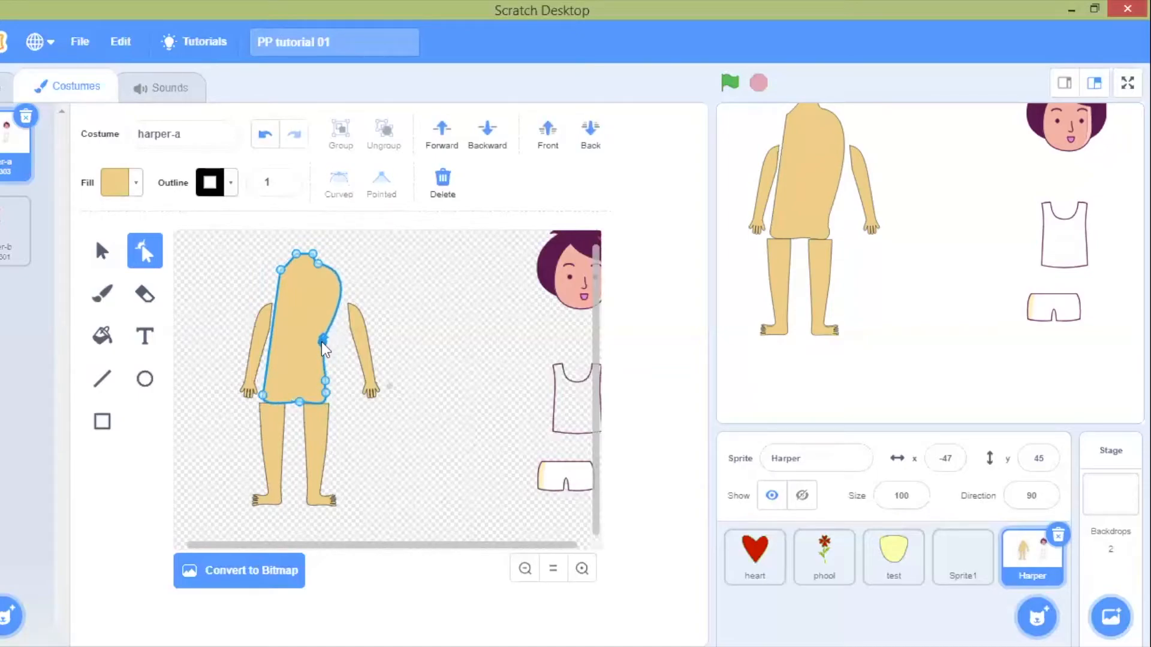
click(268, 338)
click(325, 379)
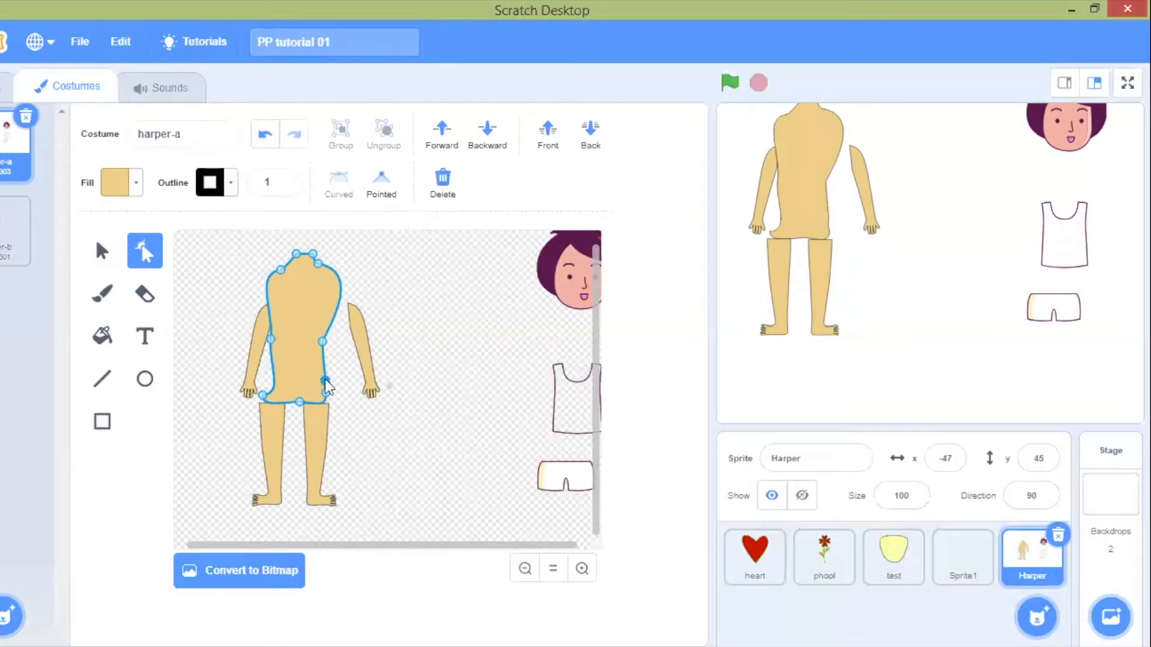
click(261, 391)
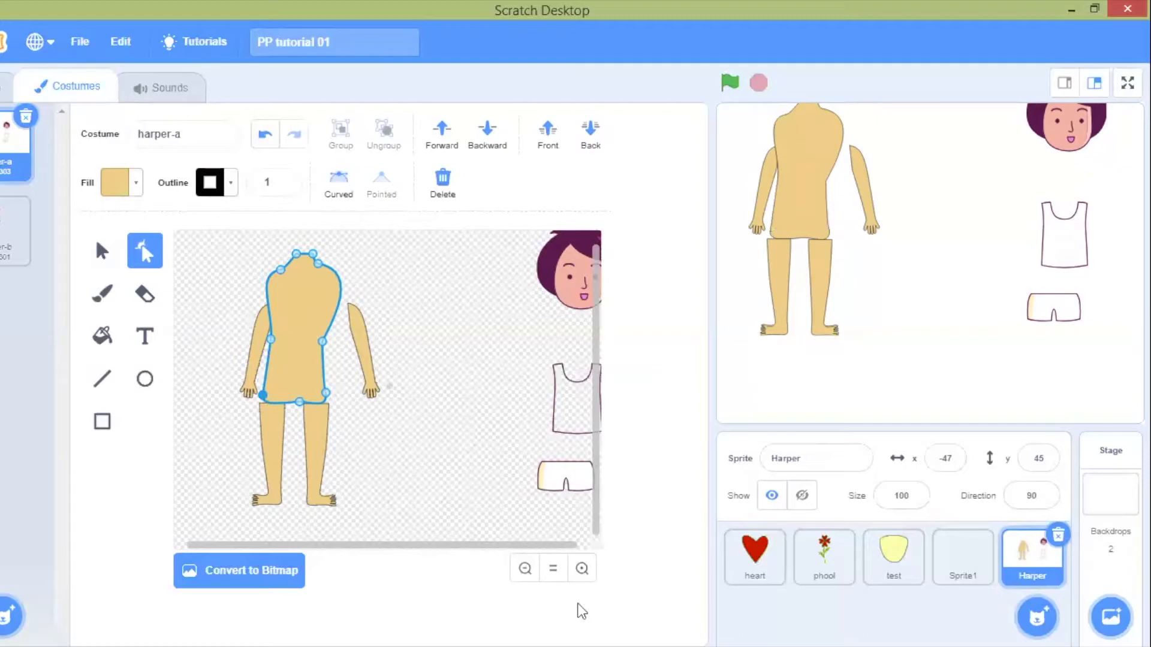
- Shape a straight, narrow neck by moving the points at its base on both sides
click(582, 570)
drag(595, 424, 592, 391)
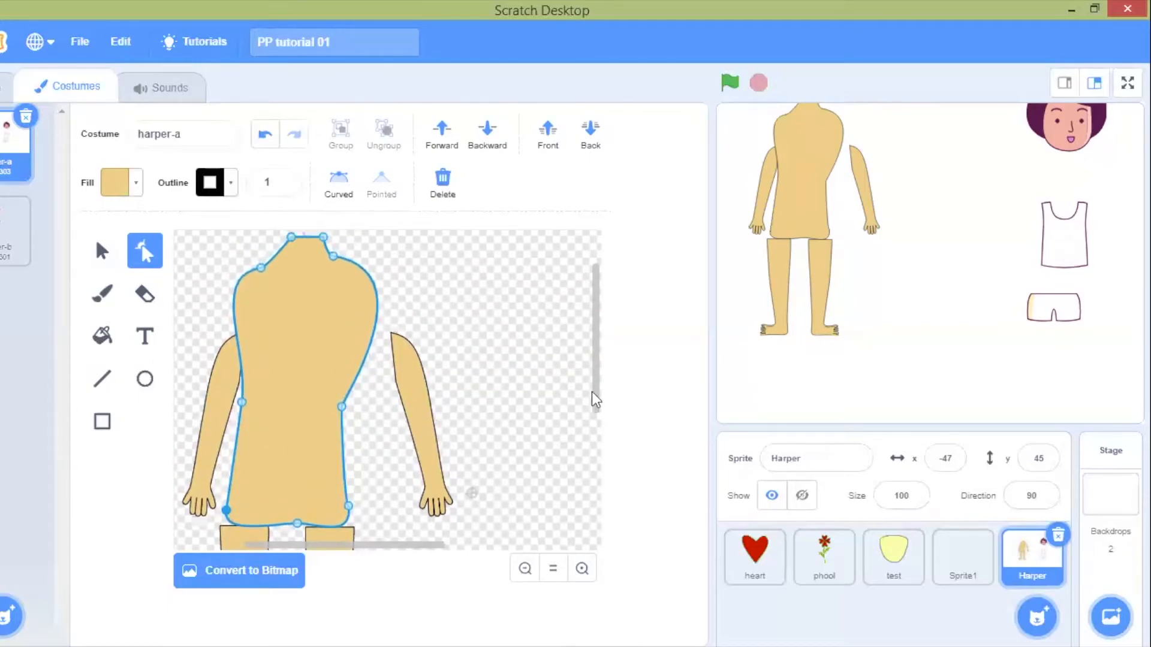
drag(358, 546, 321, 554)
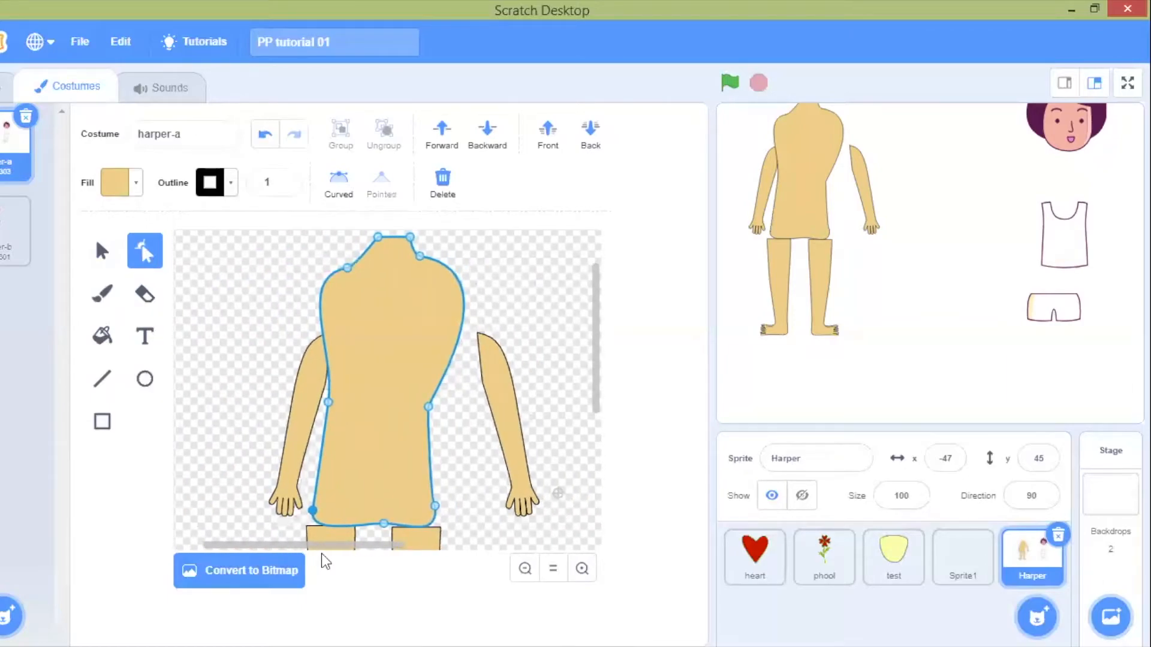
drag(413, 264, 368, 269)
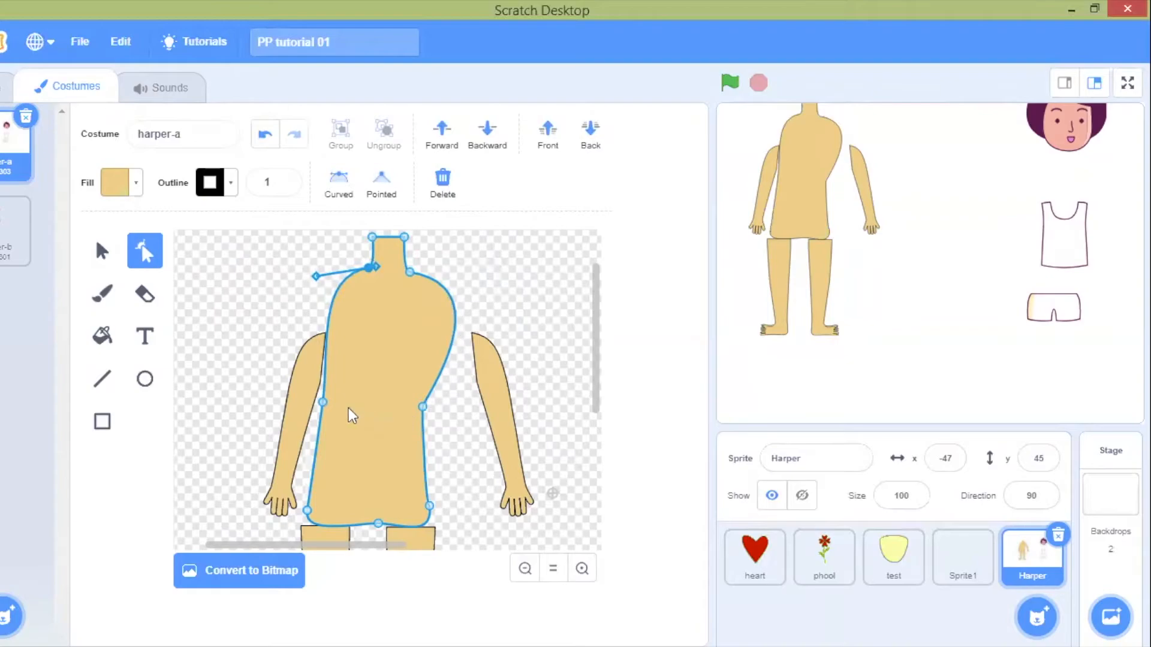
- Add a point on each shoulder to round and widen it, and shift the torso down over the tops of the legs
click(453, 304)
drag(371, 375, 372, 397)
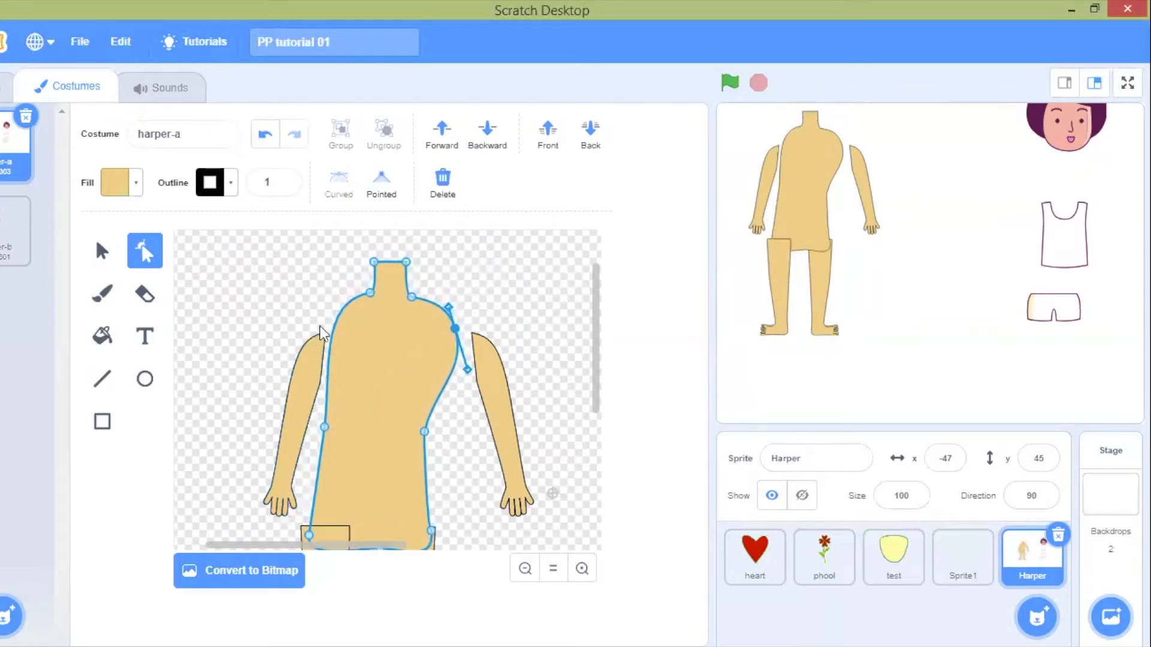
drag(333, 321, 319, 320)
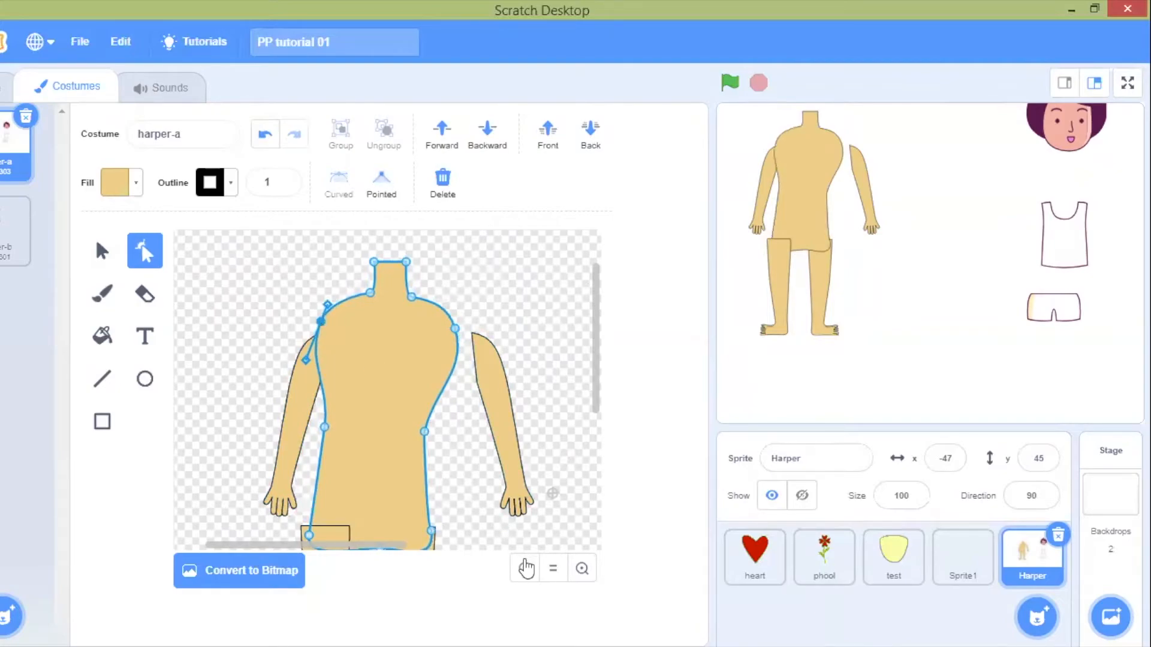
- Move both arms against the torso's shoulders and shift the two legs so they stand properly under the hips
click(525, 569)
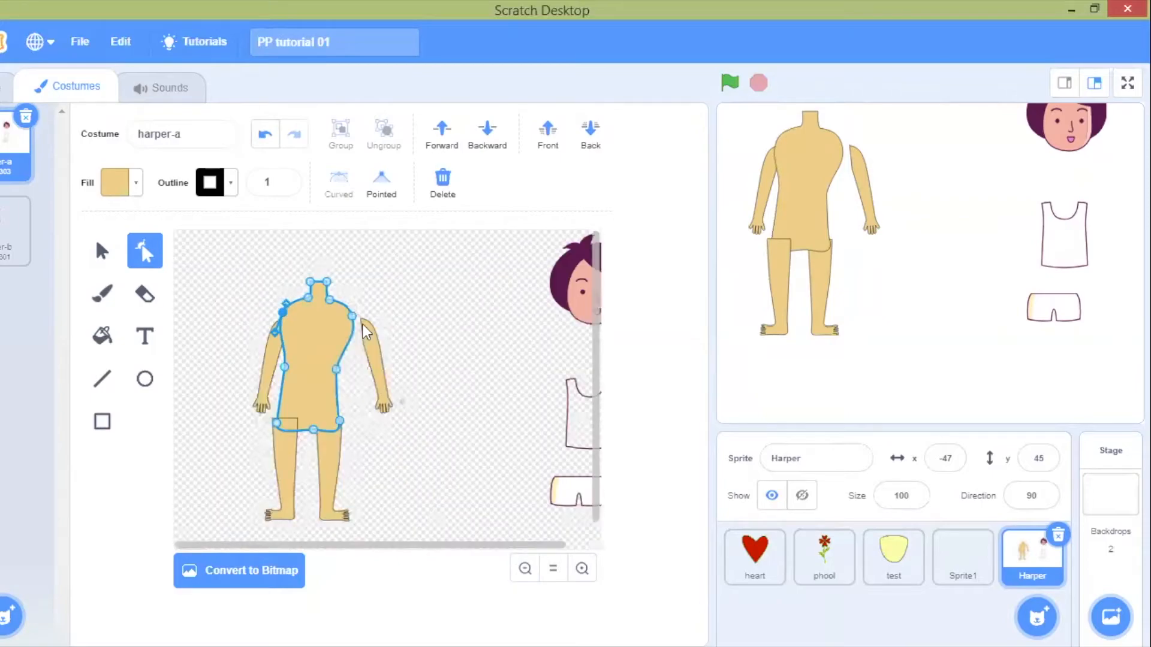
drag(372, 339, 358, 327)
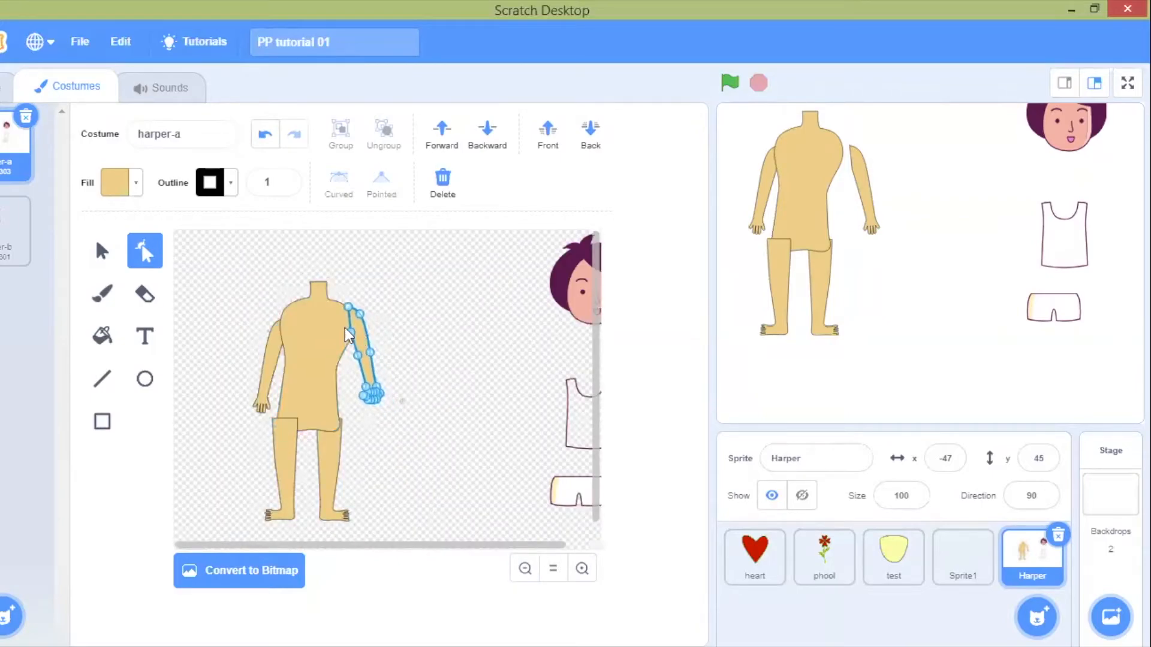
mouse_move(278, 340)
mouse_down()
mouse_move(268, 345)
mouse_move(270, 335)
mouse_up()
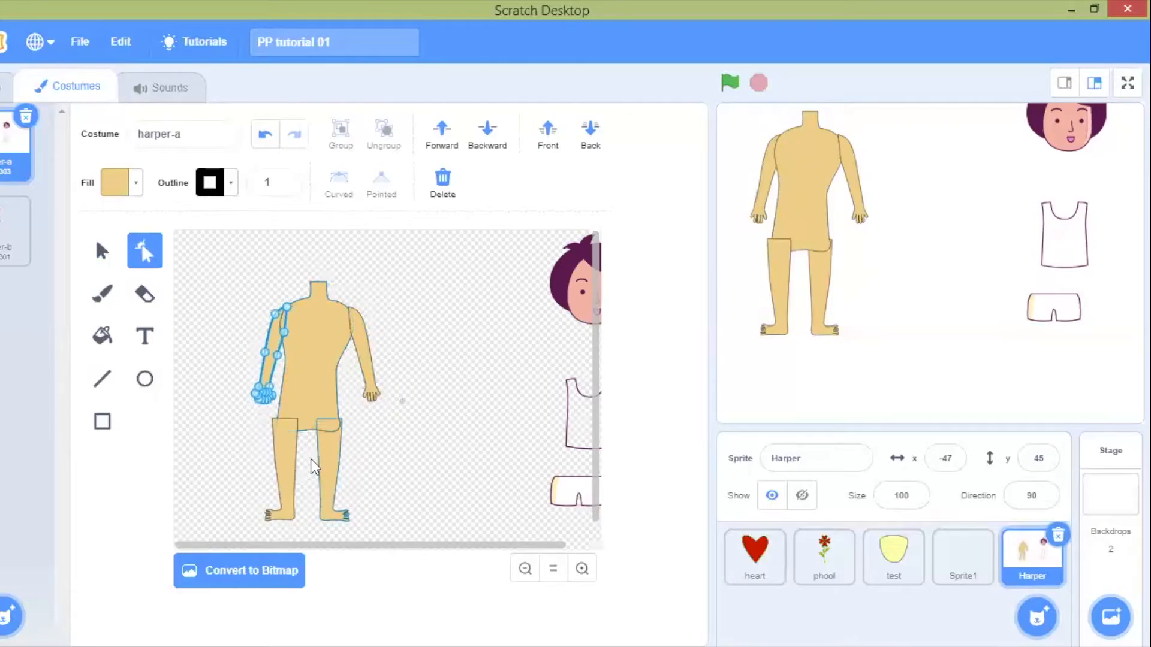
drag(293, 454, 322, 452)
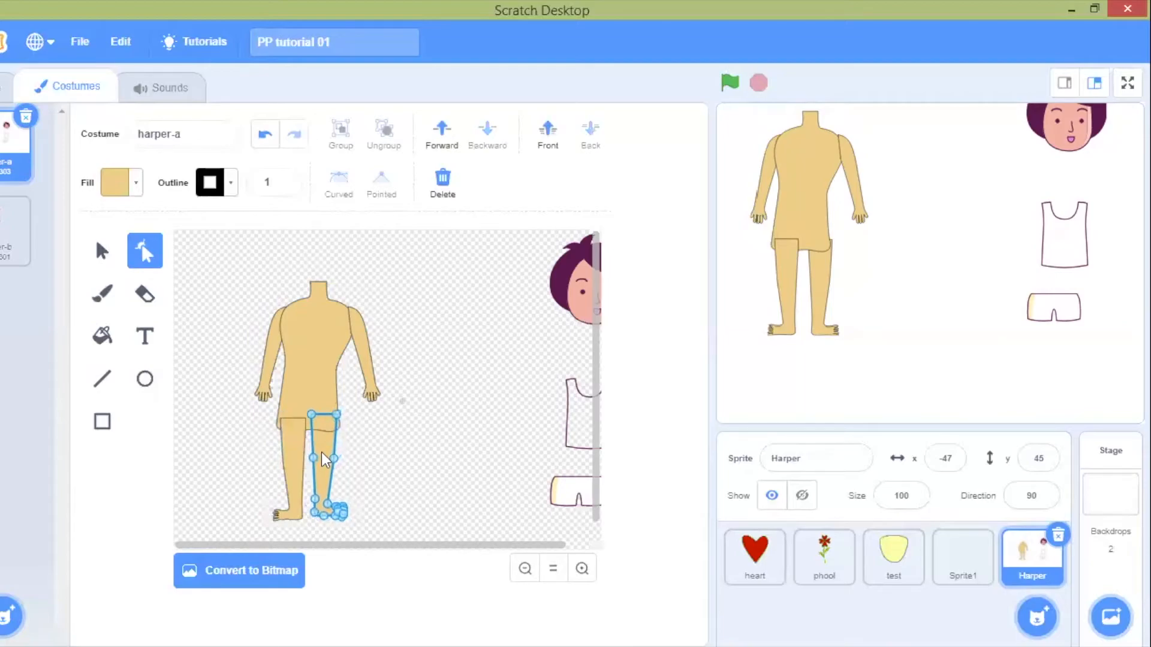
click(526, 569)
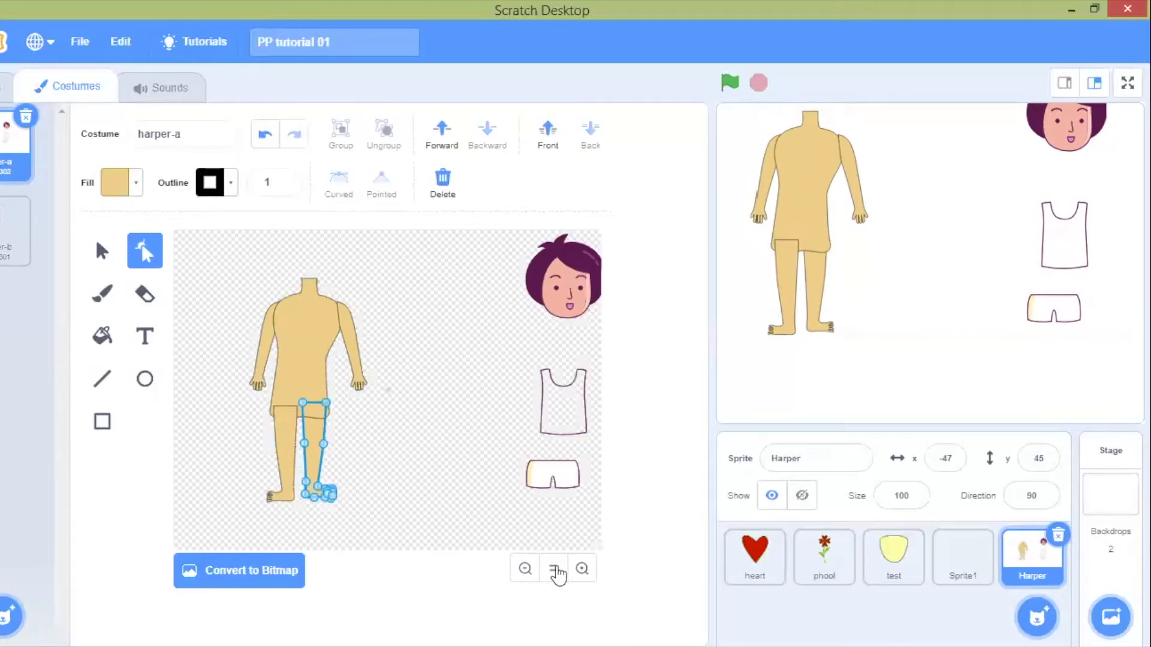
- Pull in the torso's left waist point and fine-tune the left shoulder and neck-base points
click(582, 568)
drag(597, 475, 590, 409)
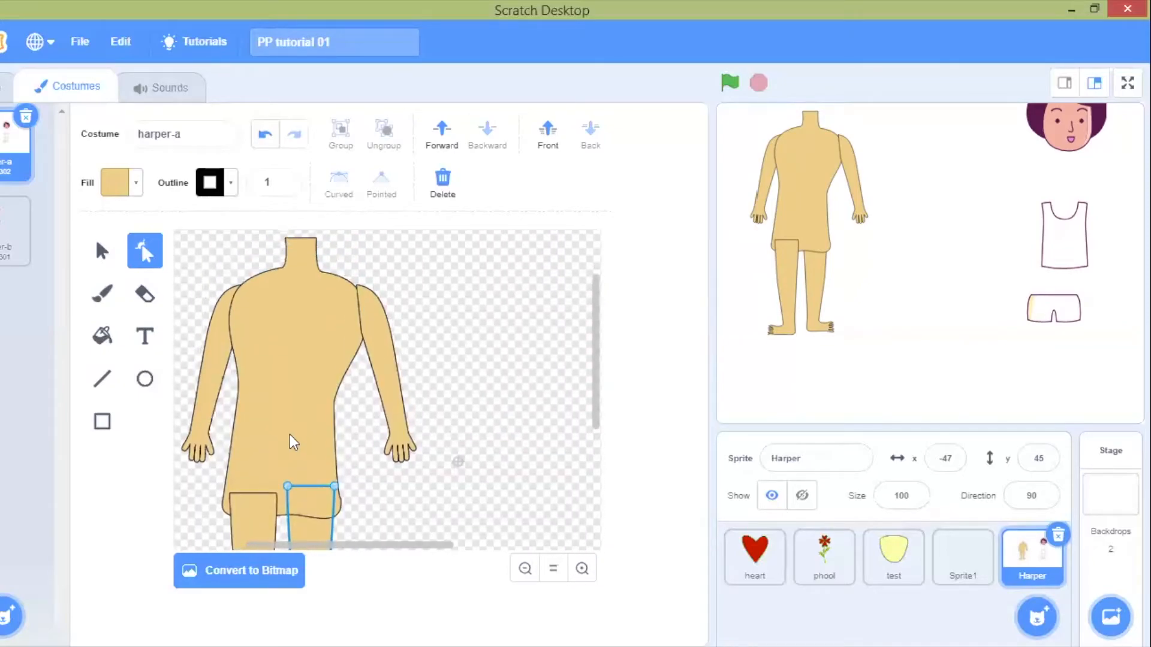
click(282, 415)
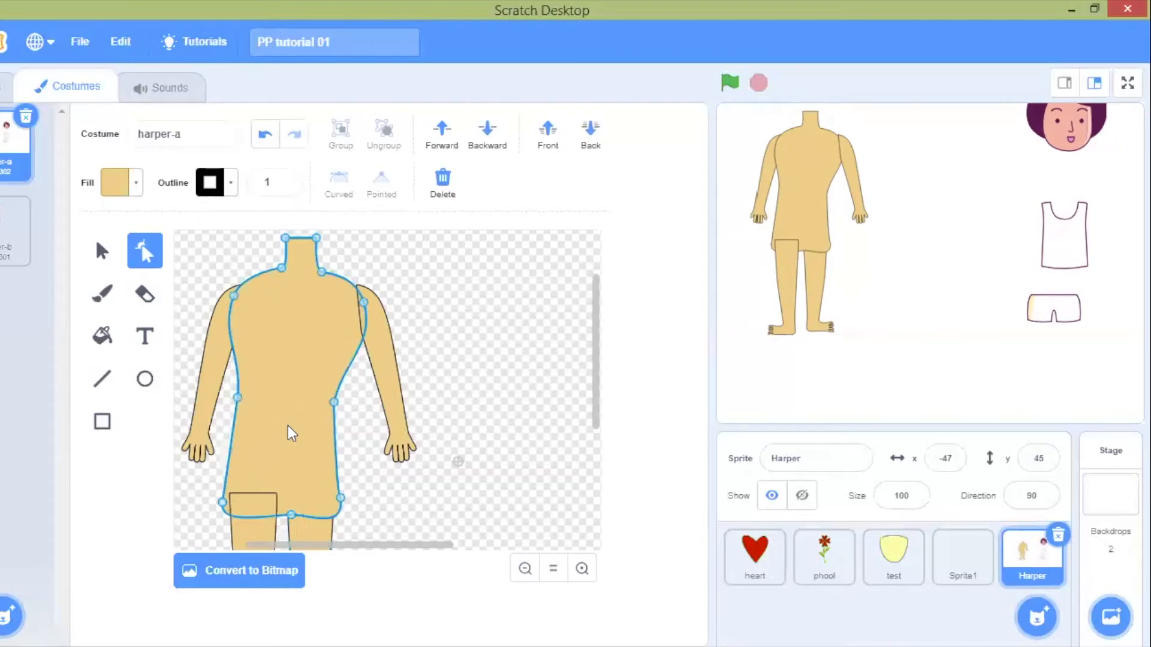
drag(238, 399, 252, 398)
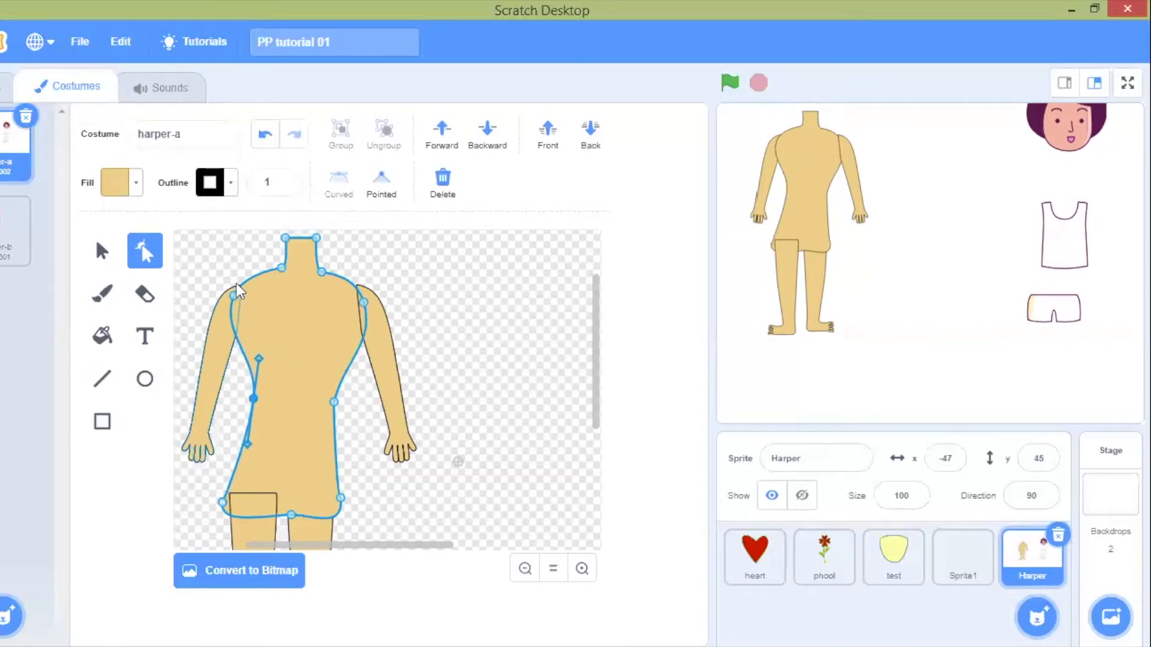
drag(235, 294, 238, 292)
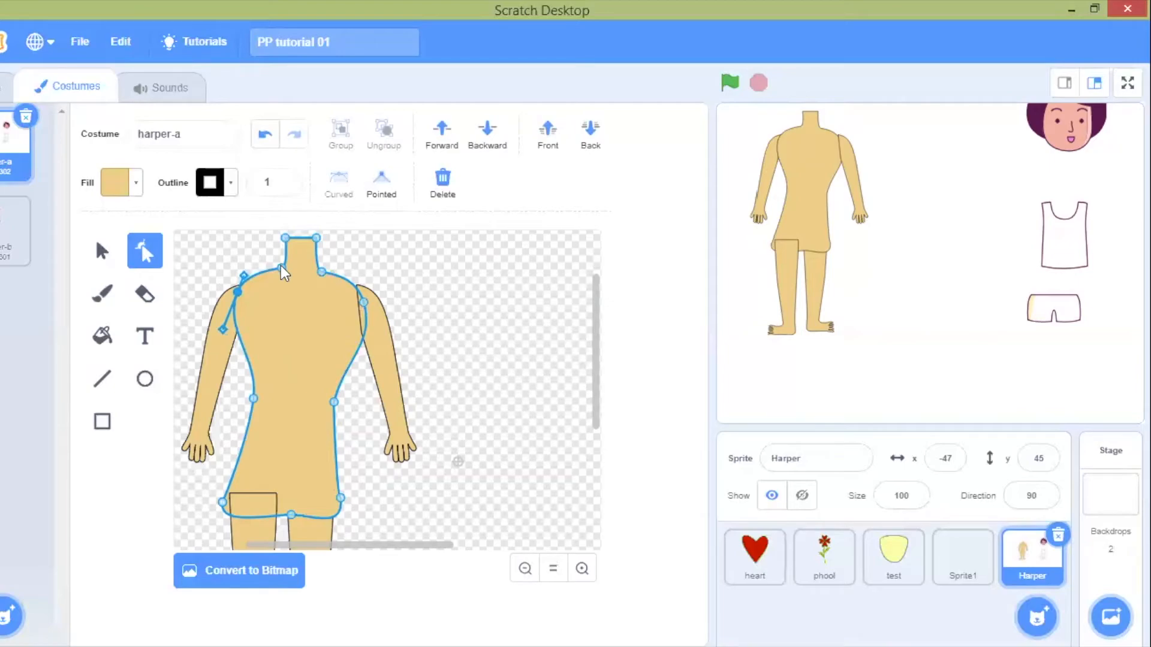
click(281, 271)
click(279, 272)
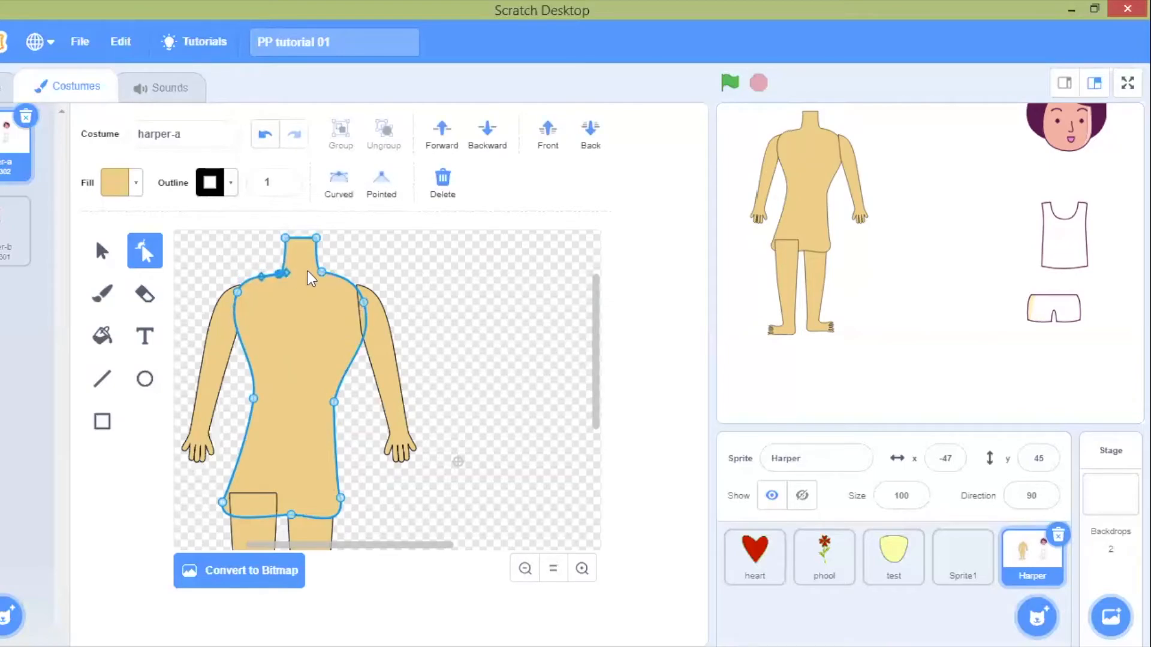
- Adjust the torso's right neck-base and shoulder points, and pull the right waist and hip points outward to balance the left side
click(320, 272)
click(359, 303)
drag(359, 303, 359, 297)
drag(331, 402, 340, 394)
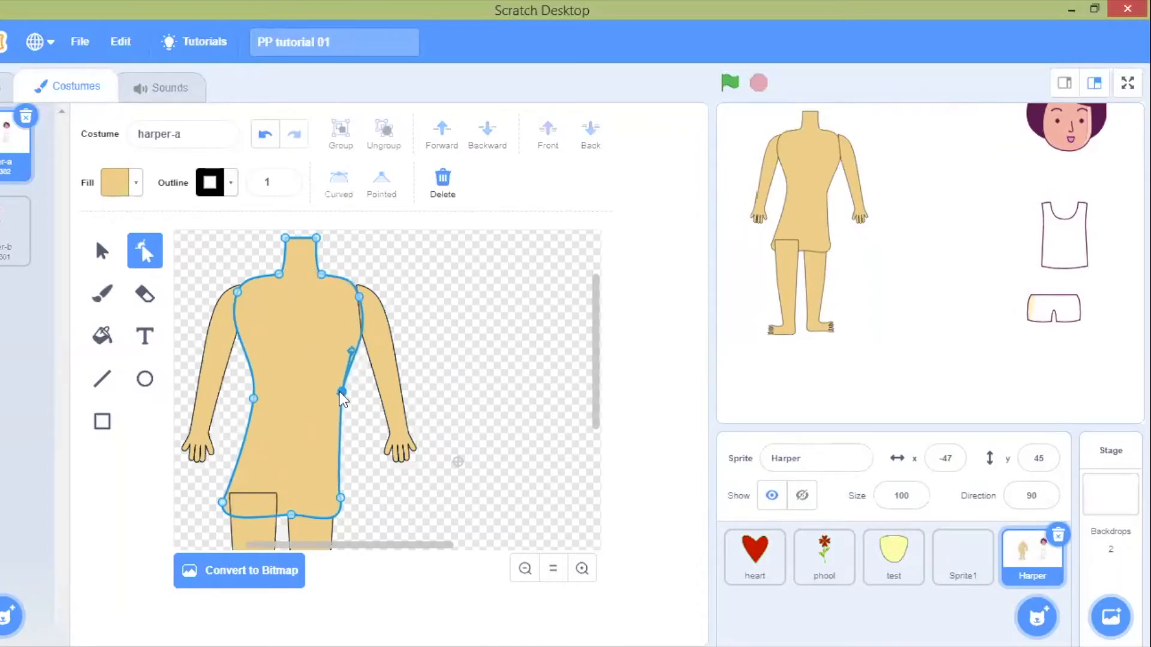
drag(339, 501, 360, 505)
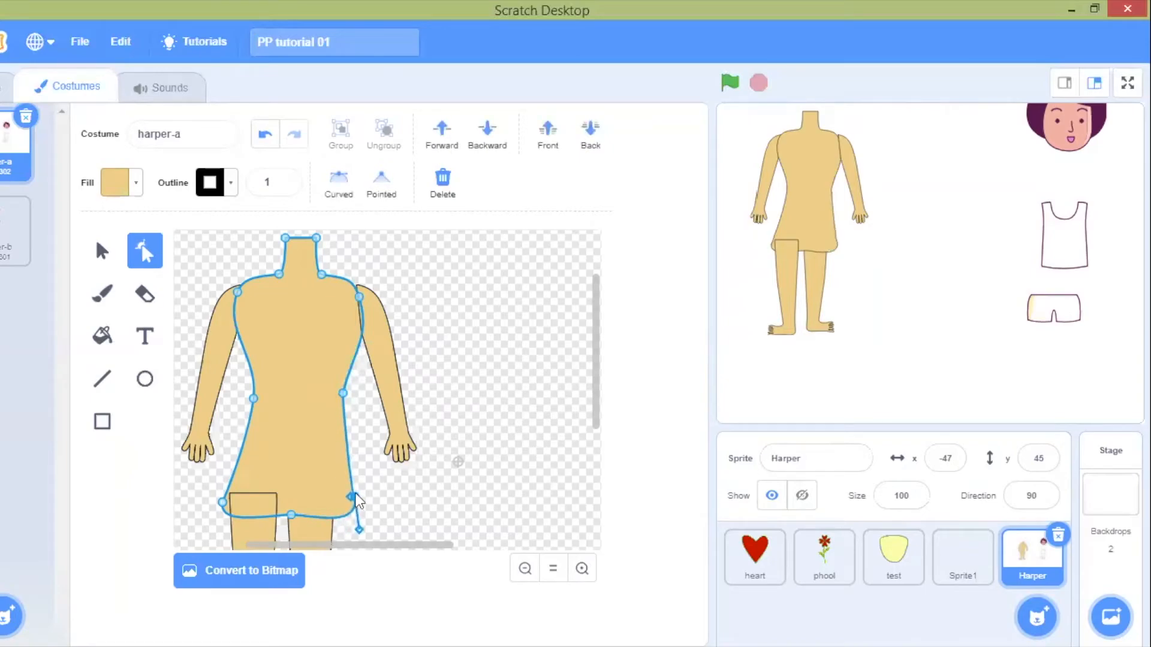
- Remove the middle point of the torso's bottom edge and reposition both hip corners to form one smooth curve
click(290, 516)
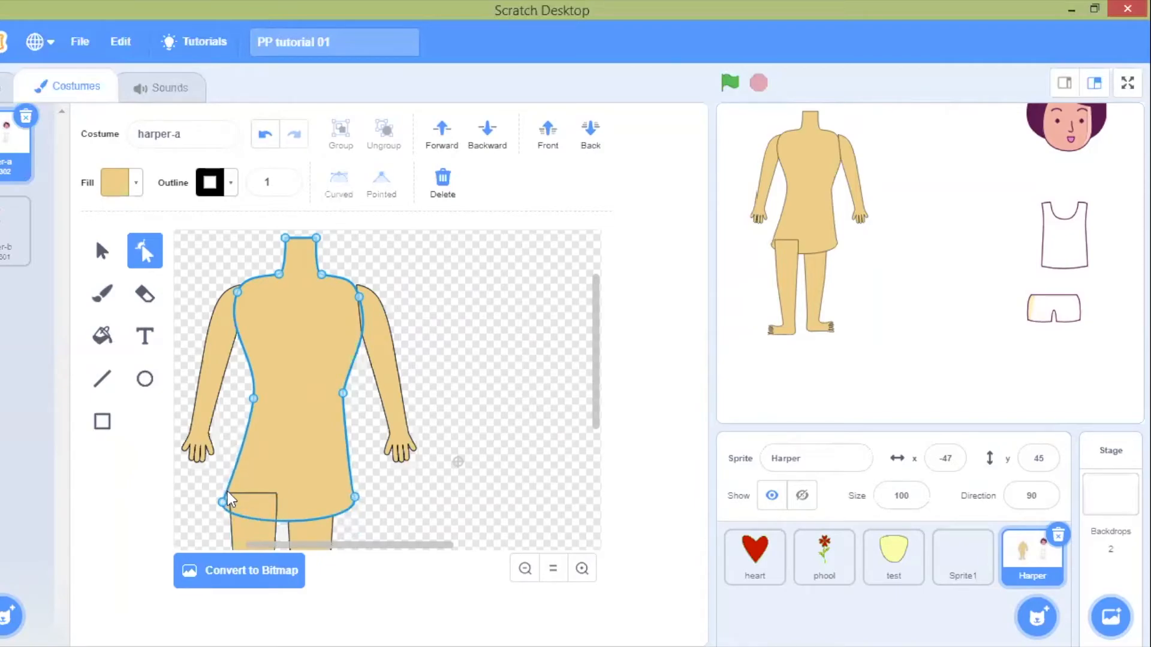
drag(221, 502, 225, 480)
double_click(224, 495)
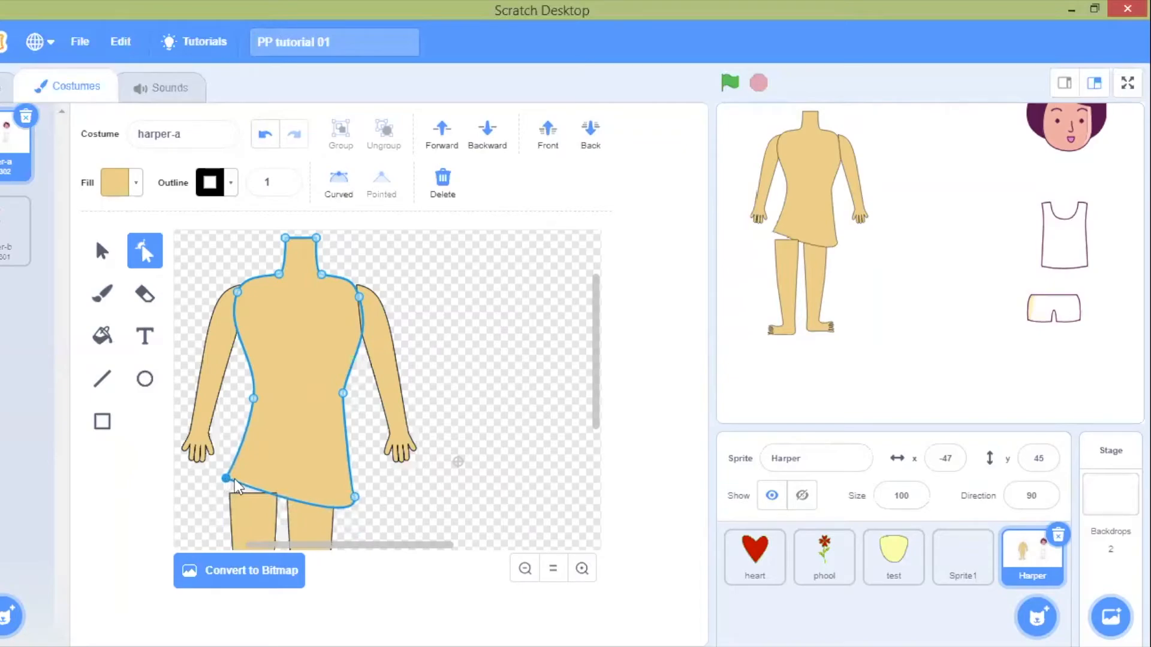
double_click(234, 480)
double_click(223, 479)
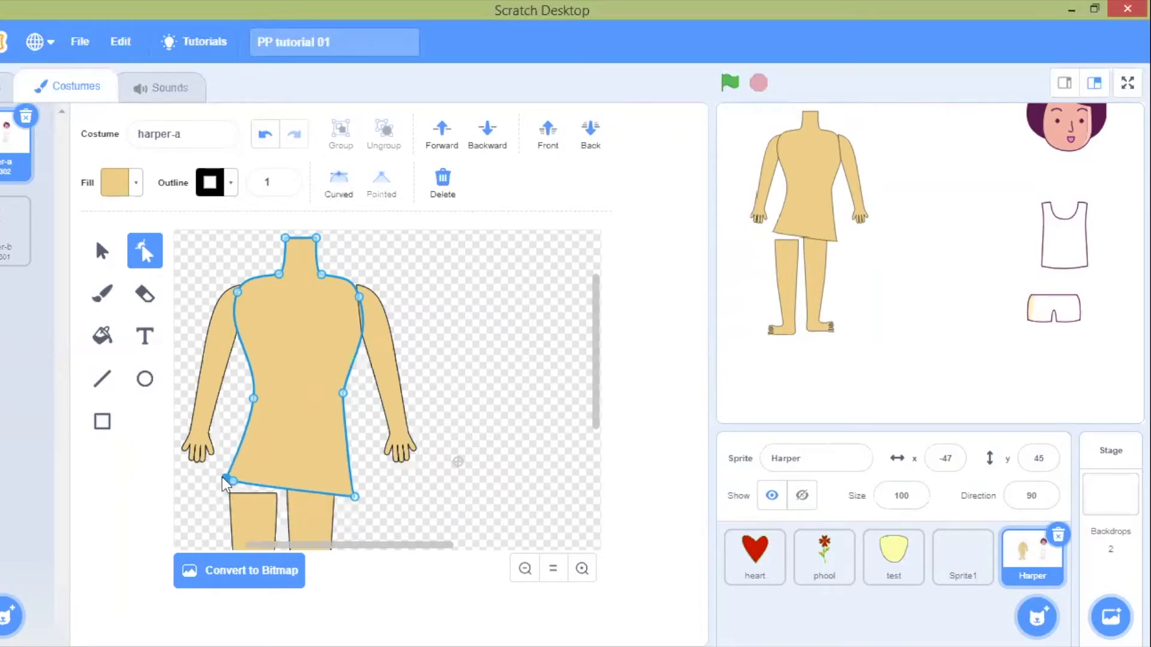
click(222, 477)
mouse_move(225, 478)
mouse_down()
mouse_move(229, 514)
mouse_move(228, 495)
mouse_up()
click(235, 487)
click(354, 497)
click(353, 501)
mouse_move(348, 503)
mouse_down()
mouse_move(348, 516)
mouse_move(372, 494)
mouse_move(355, 509)
mouse_up()
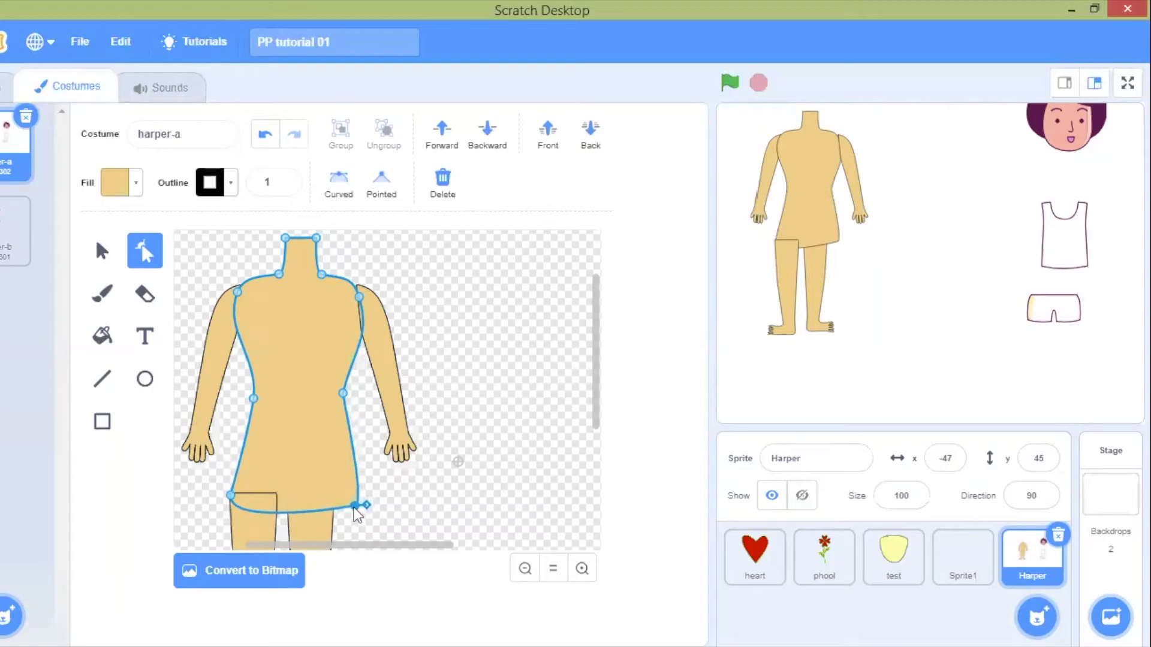
- Nudge the right leg up and outward to the torso's right hip, and move the left leg slightly up and to the right
click(327, 527)
key(Left)
key(Left)
key(Left)
key(Left)
key(Left)
key(Left)
key(Left)
key(Left)
key(Up)
key(Up)
key(Up)
key(Up)
key(Up)
key(Up)
key(Up)
key(Up)
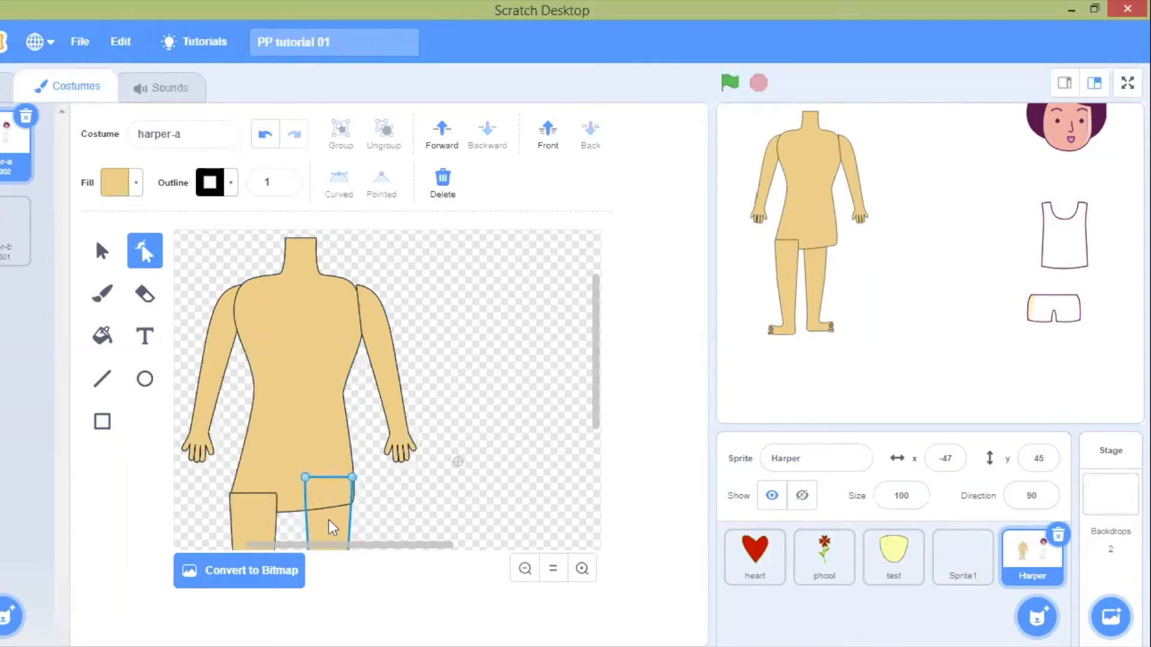
drag(265, 510, 275, 502)
click(375, 515)
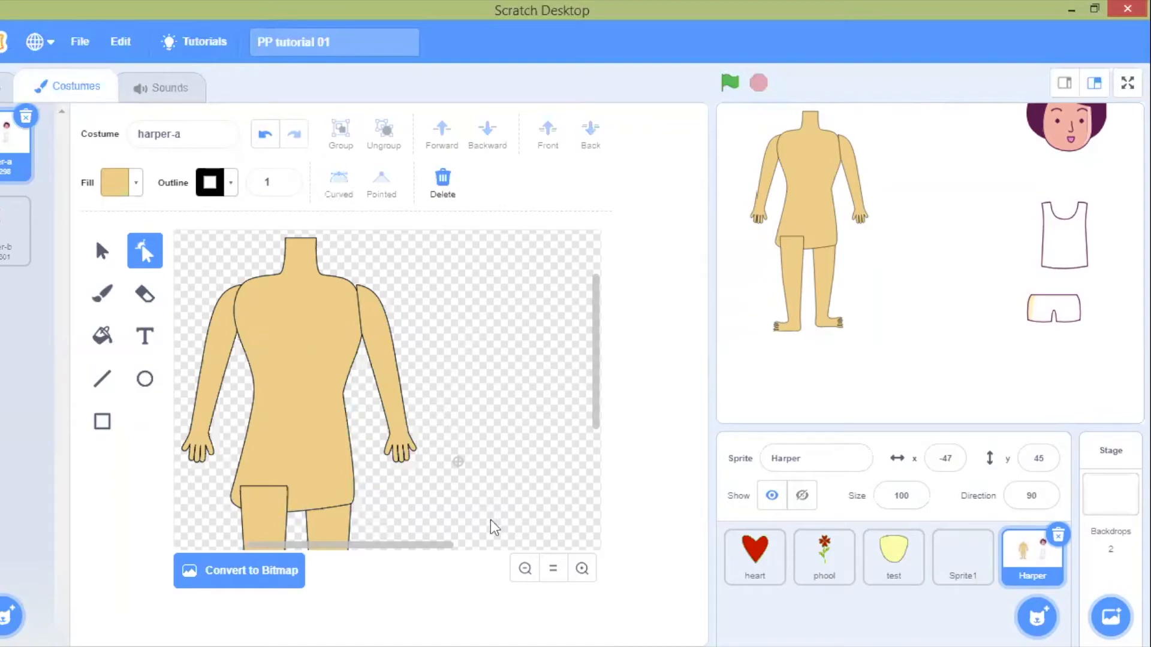
- Try the torso in front of the other parts, but send it to the back behind the arms and legs instead
click(523, 567)
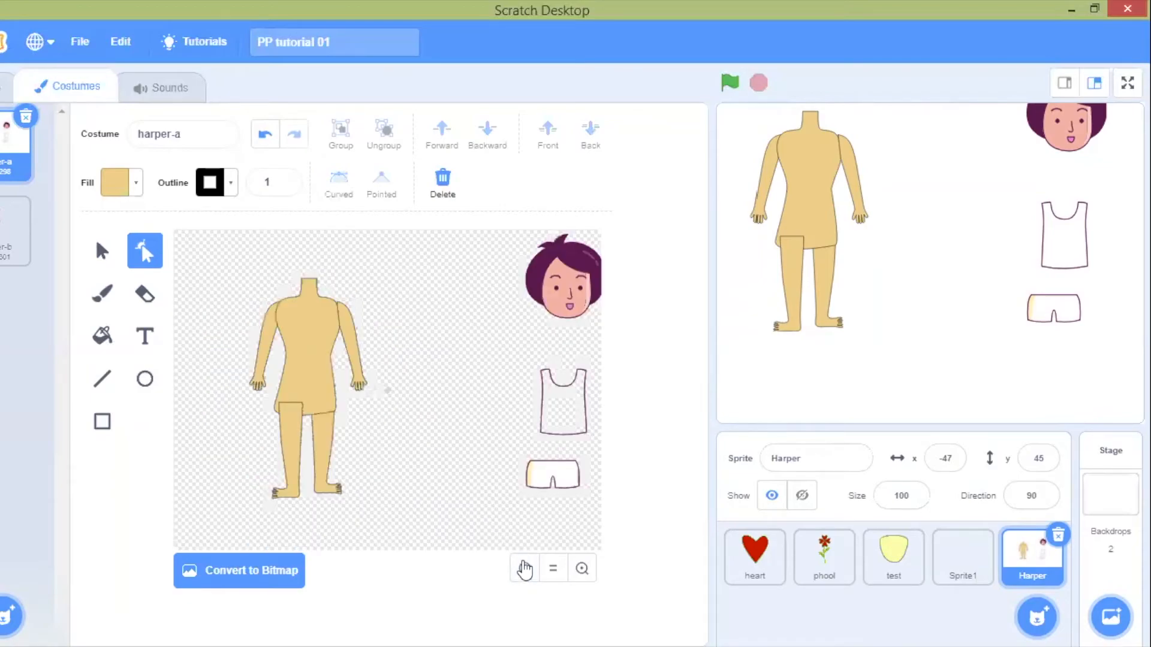
click(311, 325)
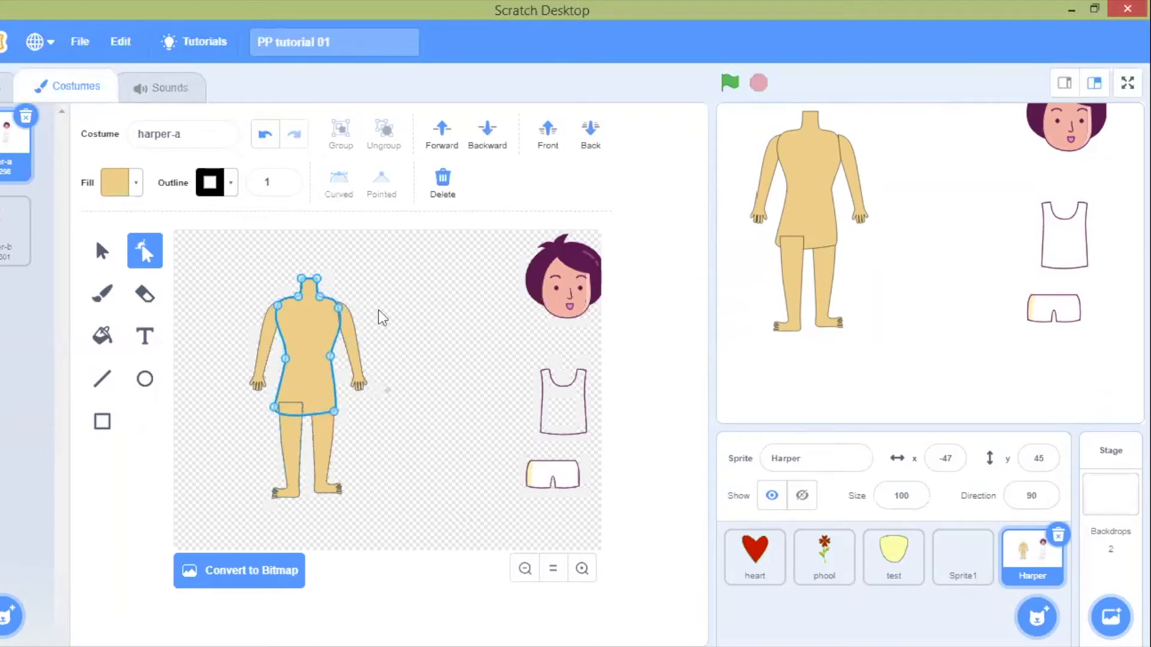
click(553, 134)
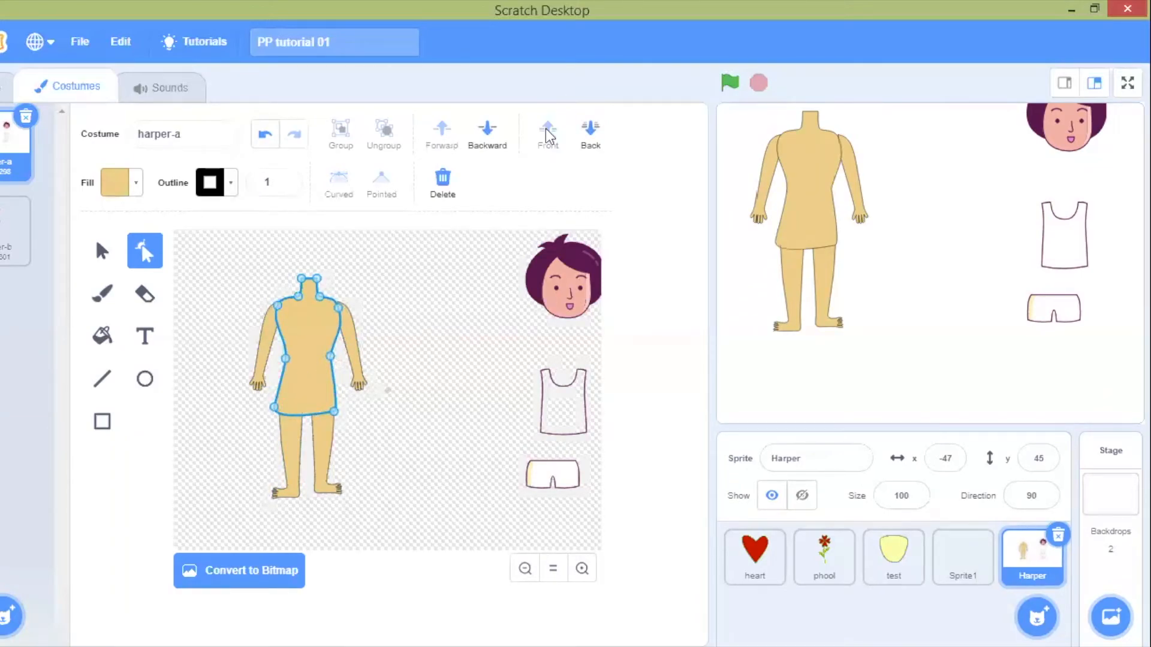
click(591, 132)
click(455, 400)
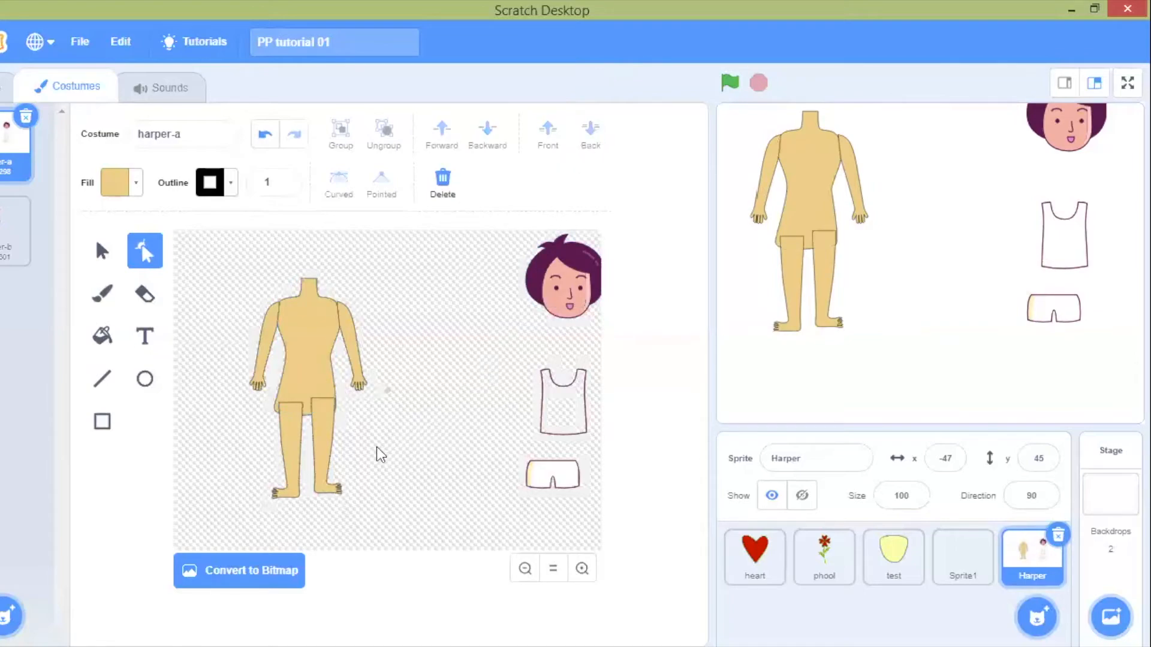
- Nudge the right leg down until its top edge is level with the left leg
click(321, 451)
key(Down)
key(Down)
key(Down)
key(Down)
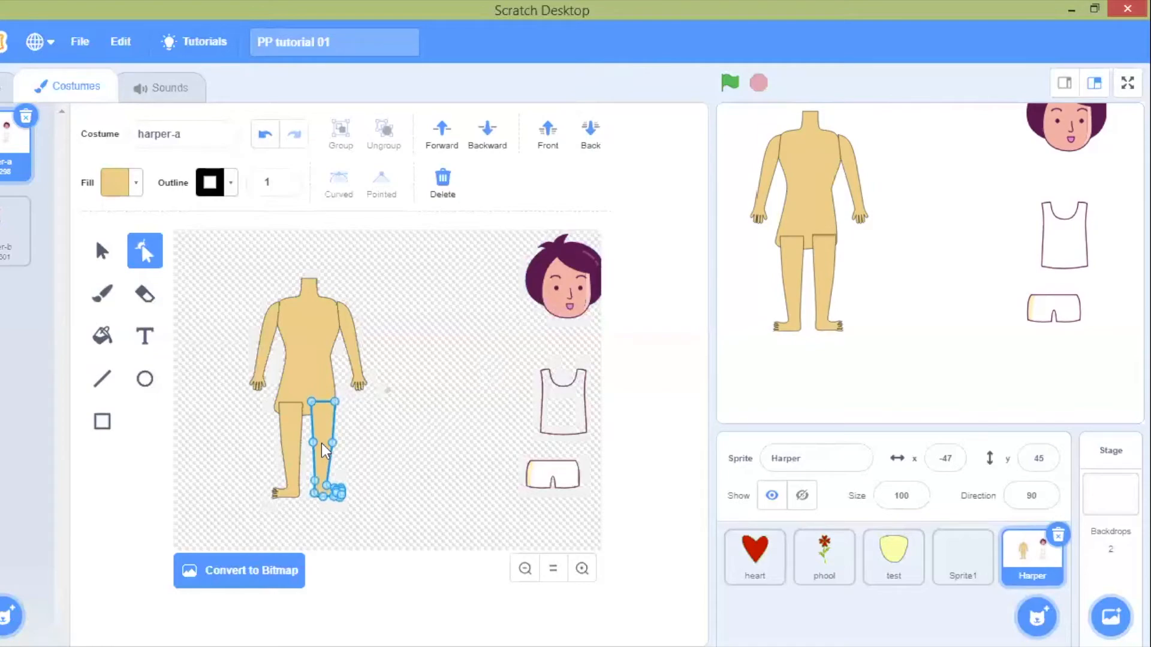
key(Down)
click(389, 445)
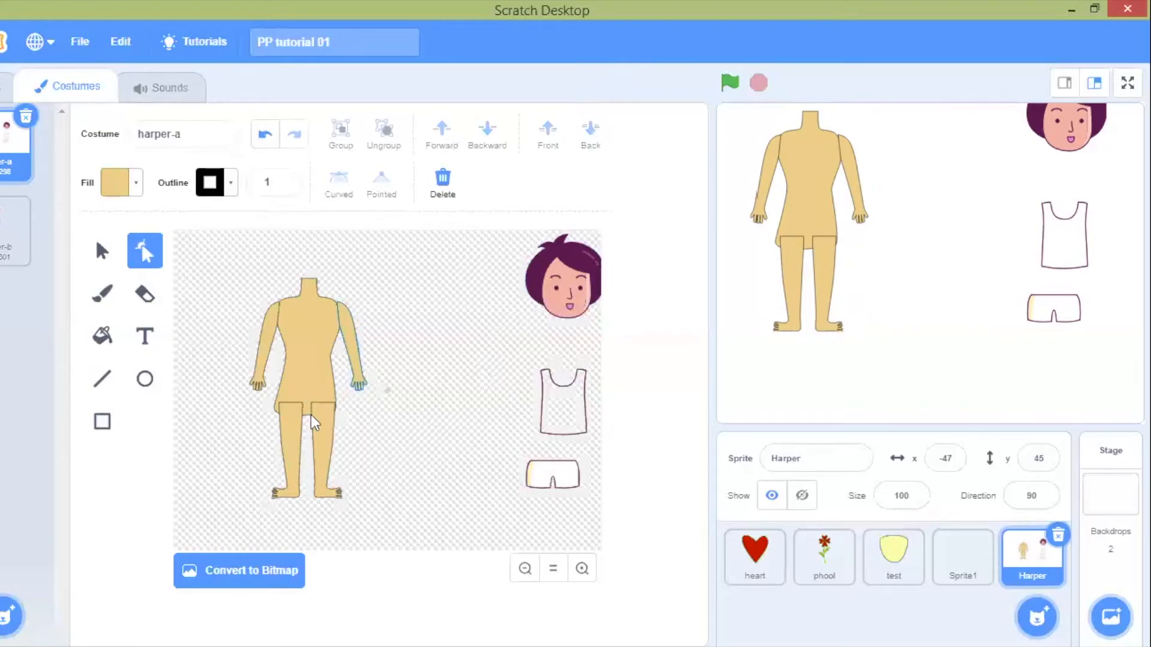
- Select both legs together and nudge them up over the lower torso
click(323, 427)
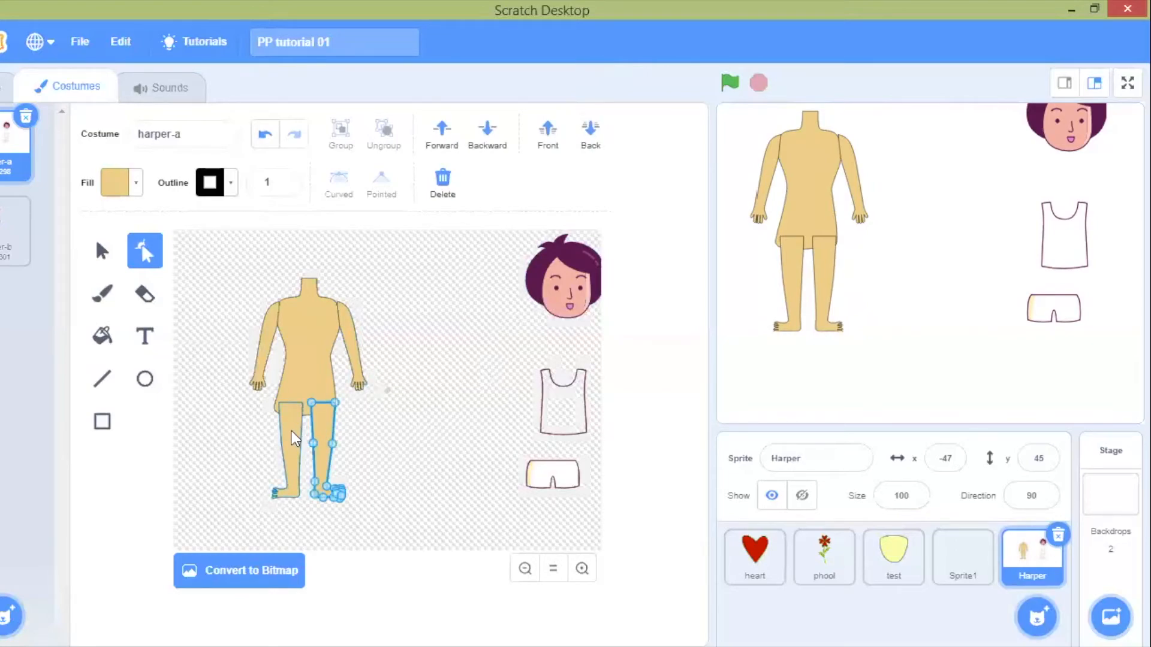
shift+click(288, 430)
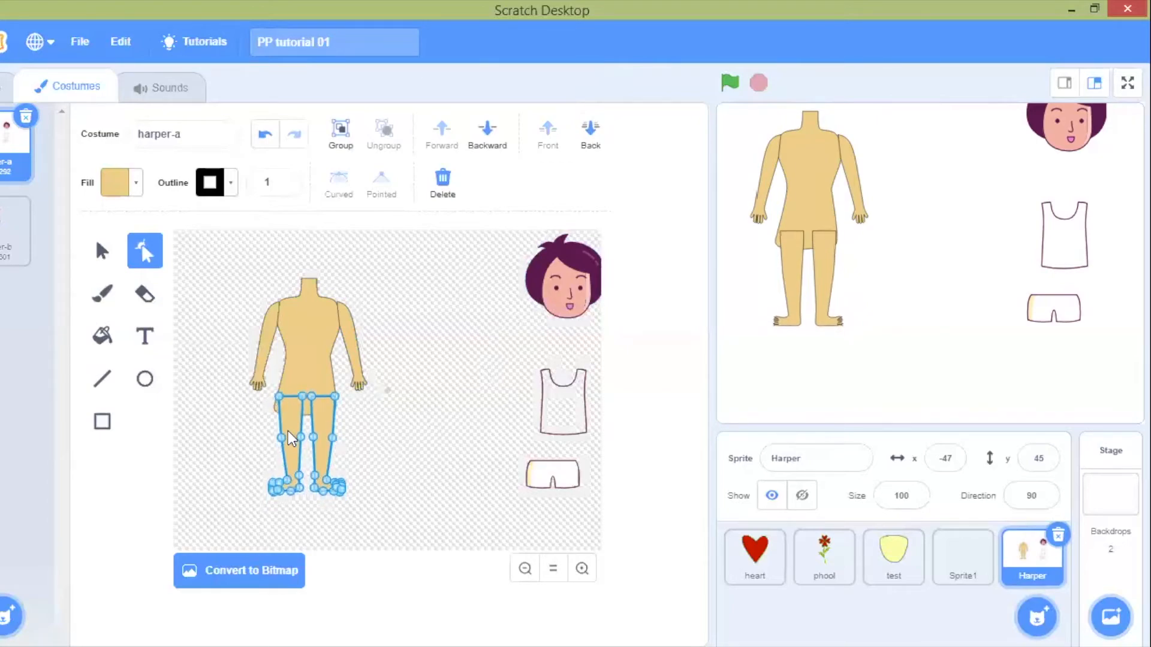
click(414, 427)
- Raise both bottom corner points of the torso together so the hips end close to the tops of the legs
click(319, 361)
click(335, 412)
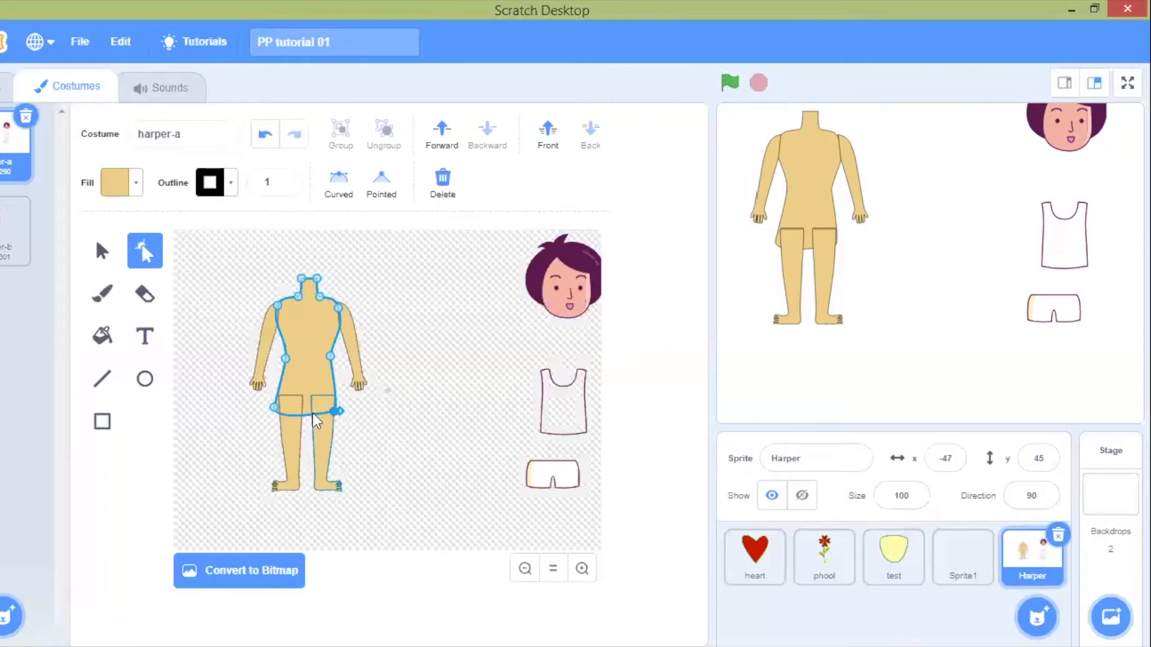
shift+click(273, 407)
drag(336, 412, 336, 401)
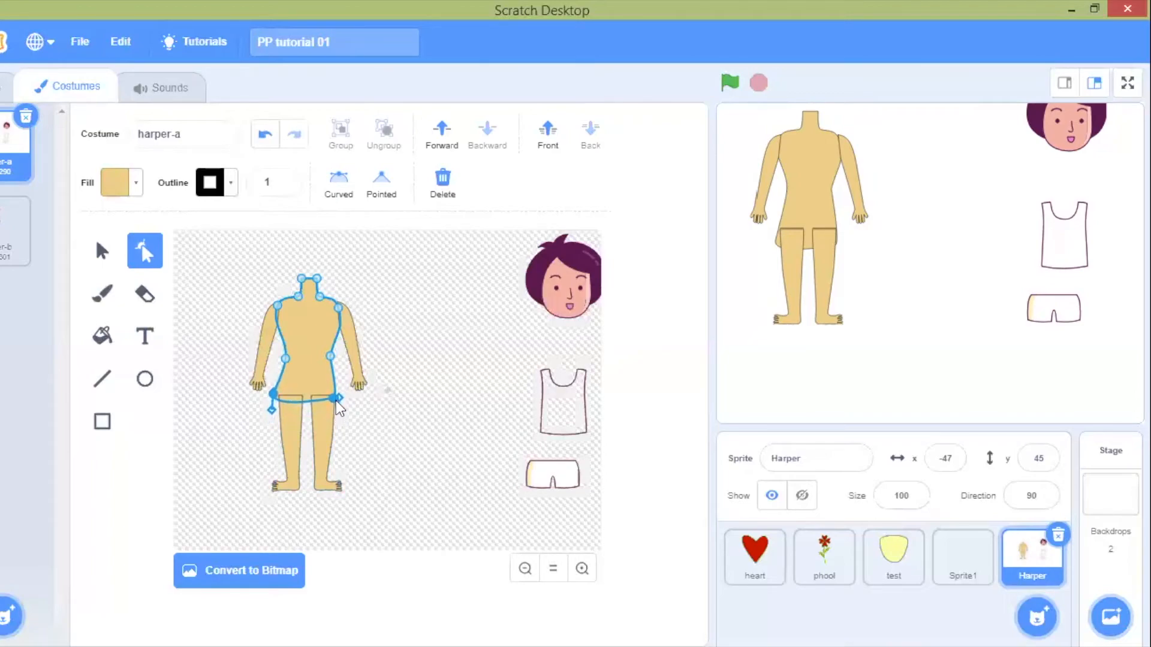
click(258, 416)
click(277, 386)
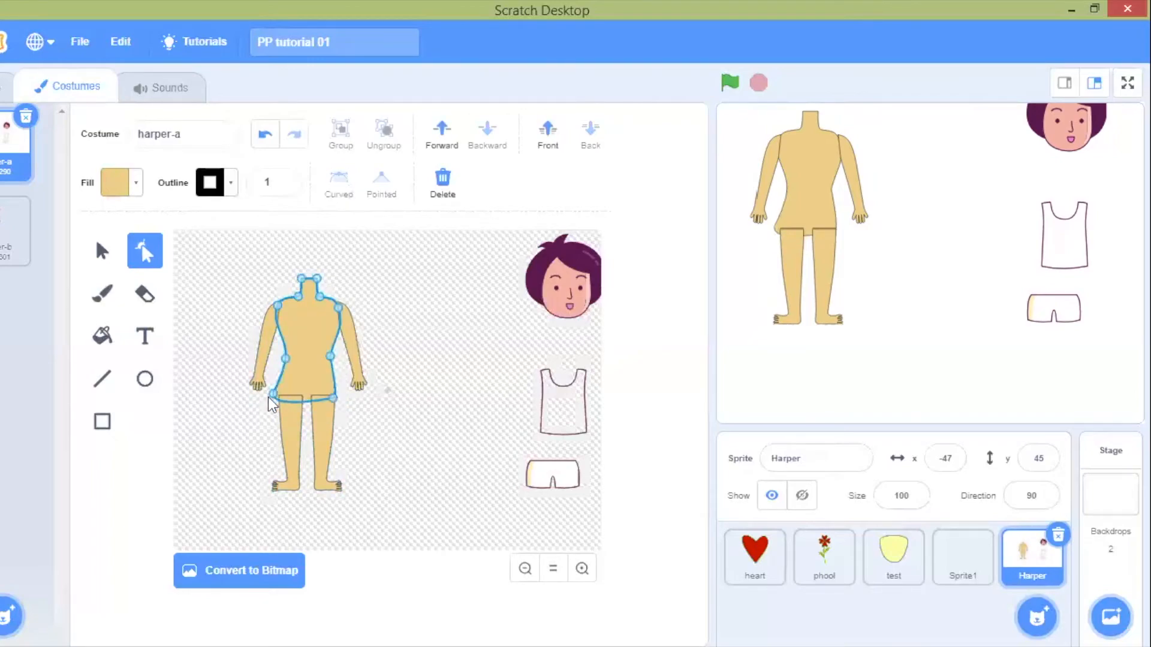
click(293, 415)
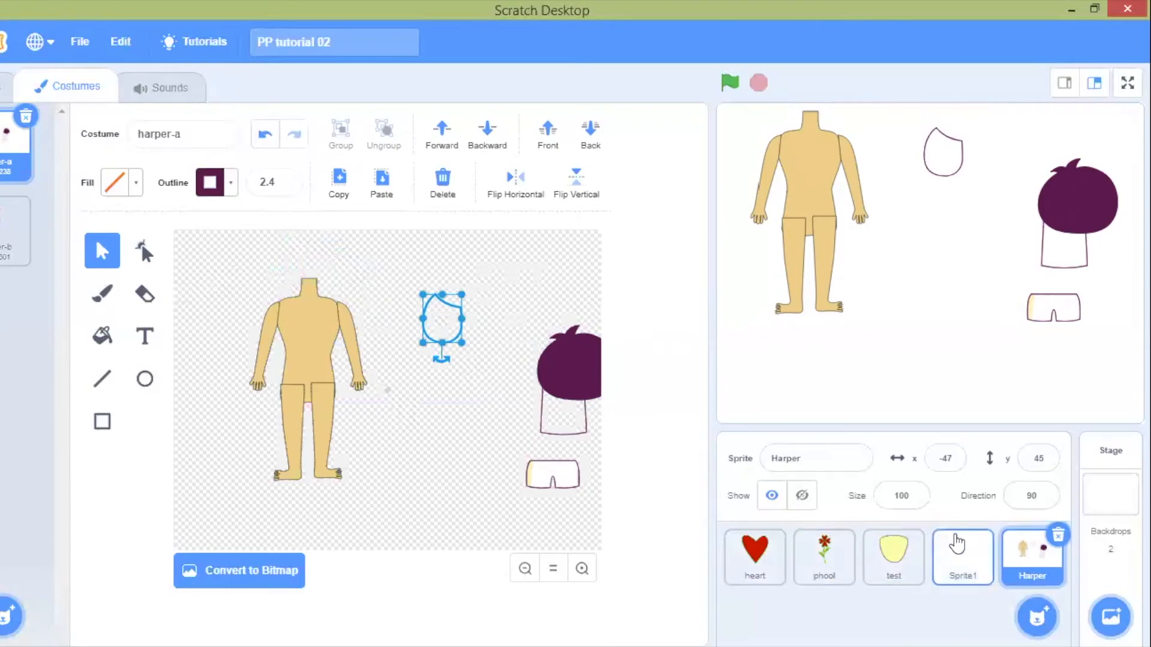
- Copy the yellow face shape from the test sprite and paste it into Harper's harper-a costume
click(887, 570)
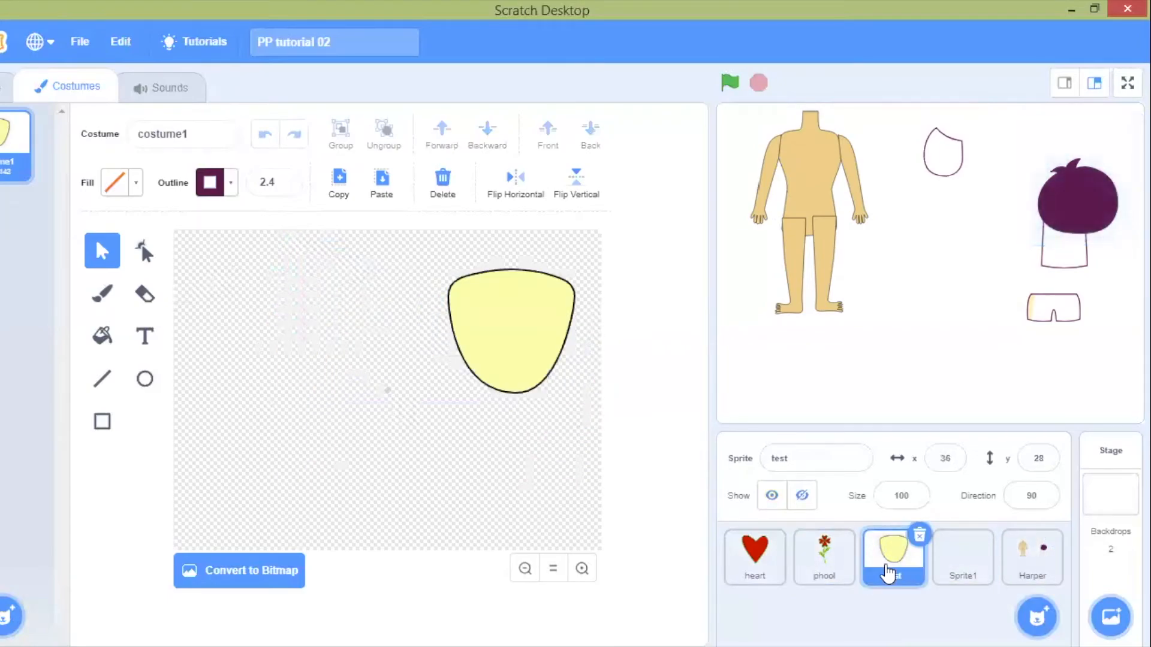
click(515, 305)
click(337, 180)
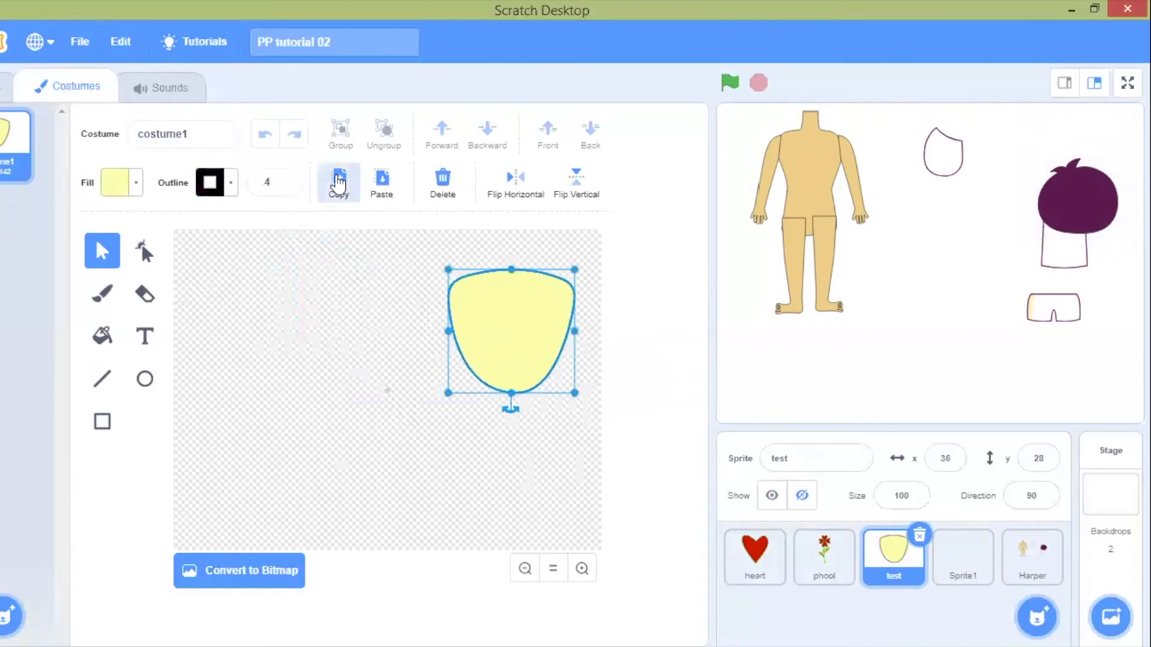
click(1030, 555)
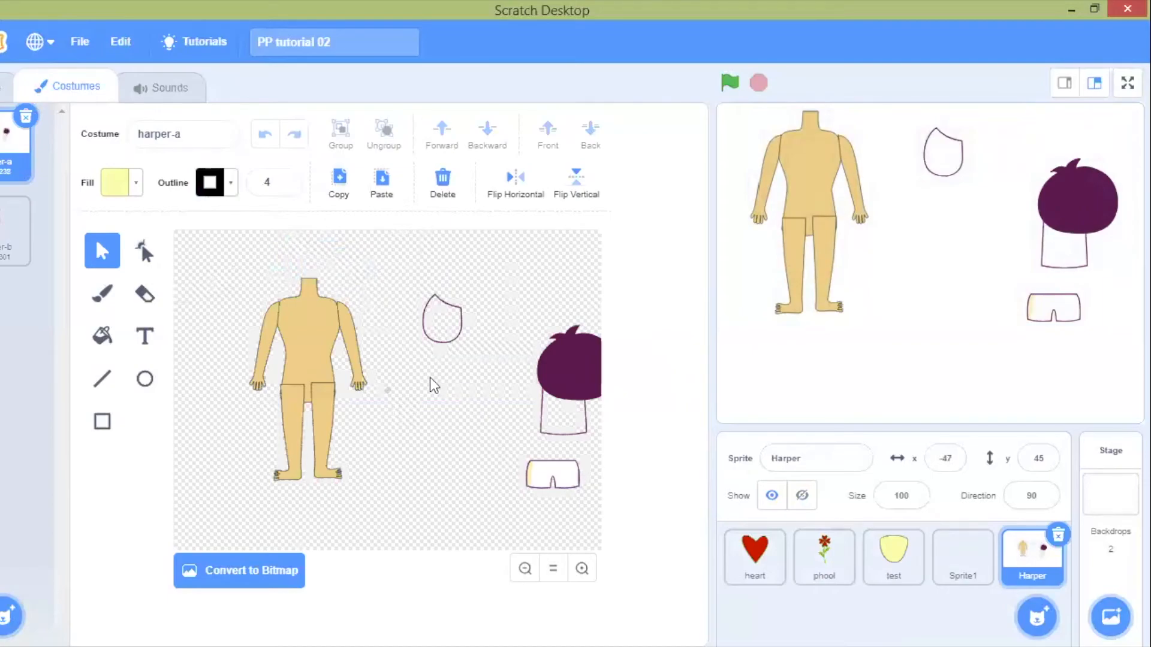
click(380, 189)
- Move the original unfilled face outline below the shorts and select the pasted yellow face shape
drag(426, 311, 530, 507)
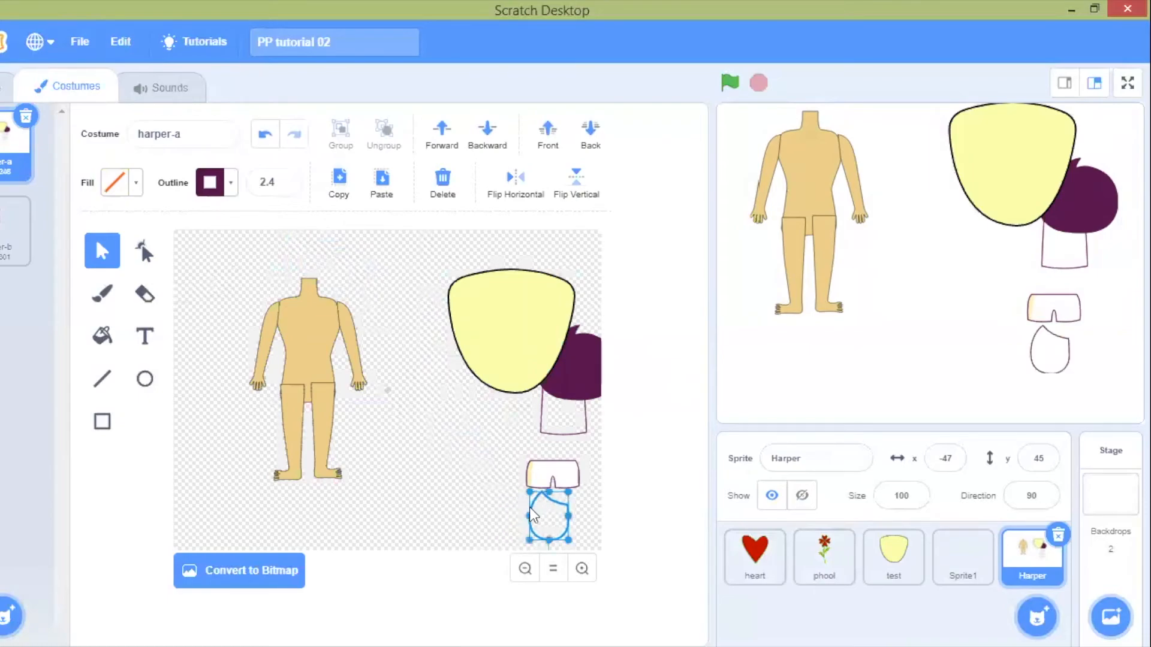
click(475, 328)
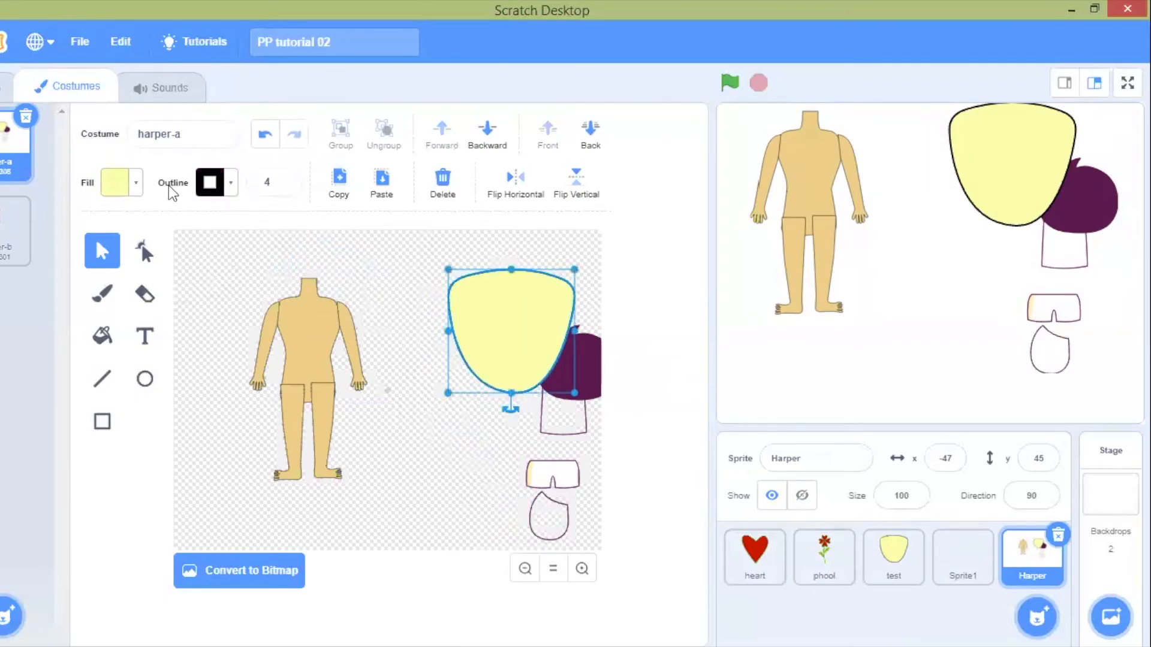
- Shrink the pasted face shape beside the torso and fill it with the tan colour sampled from the body
drag(446, 265, 425, 298)
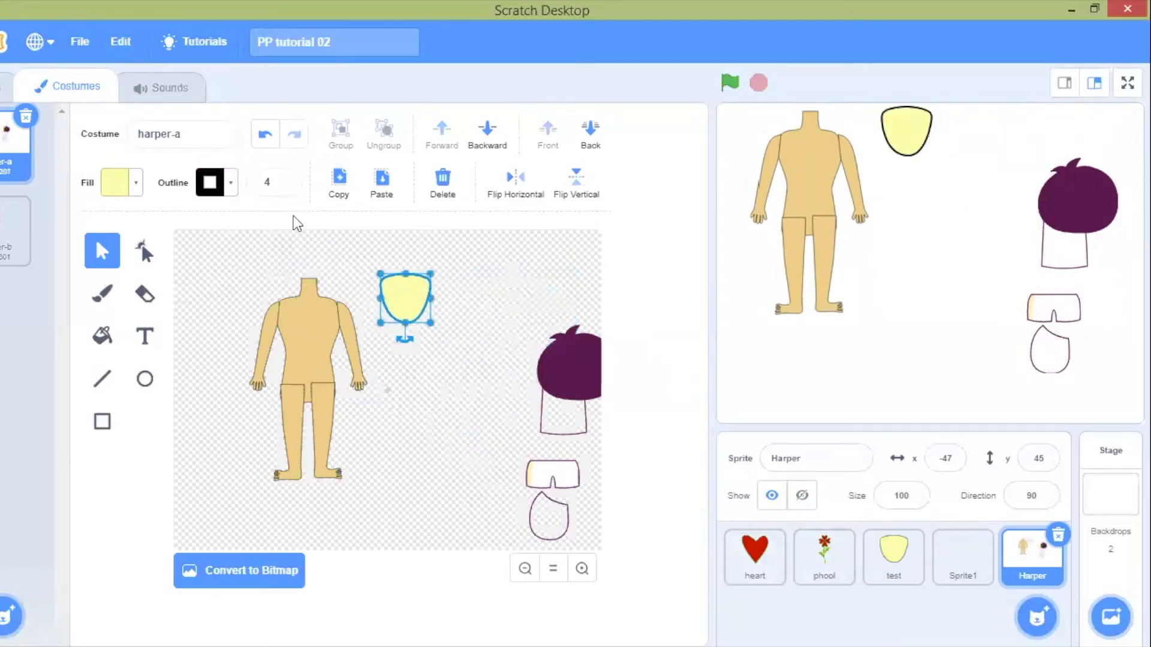
click(137, 191)
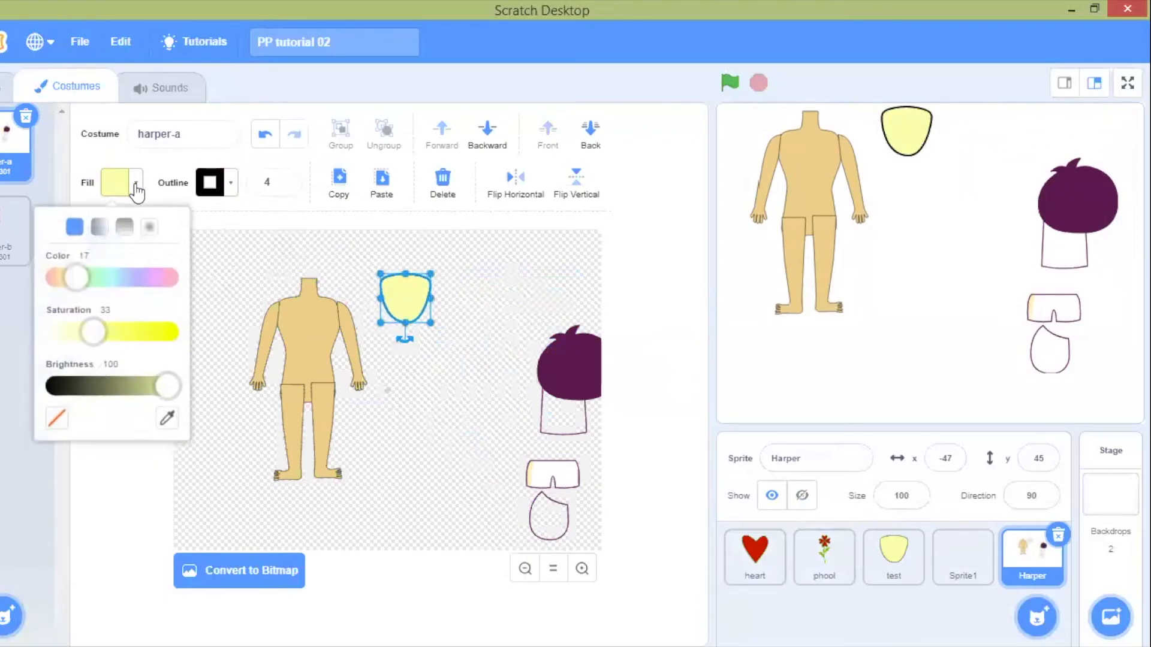
click(259, 268)
click(103, 337)
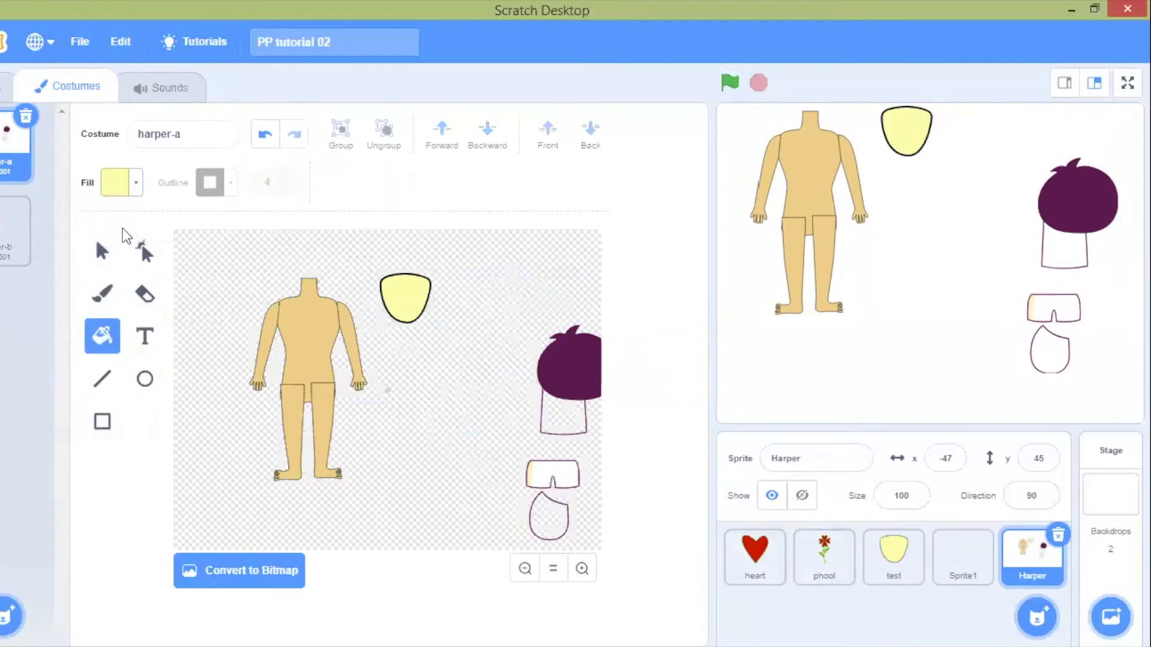
click(130, 192)
click(167, 418)
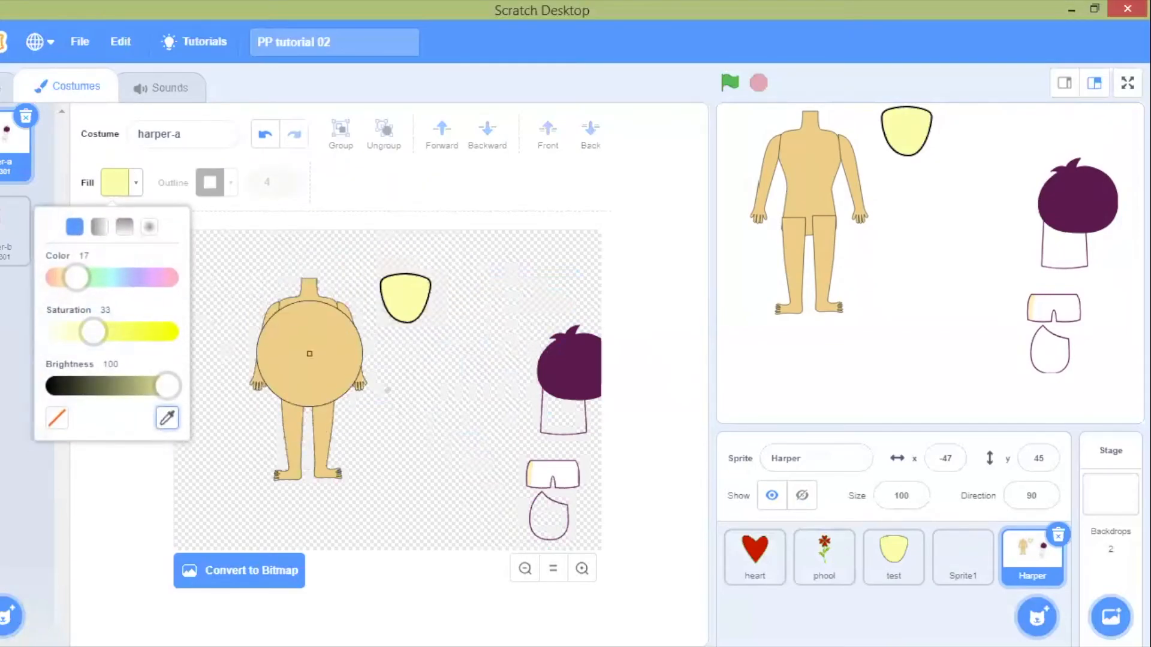
click(308, 346)
click(409, 293)
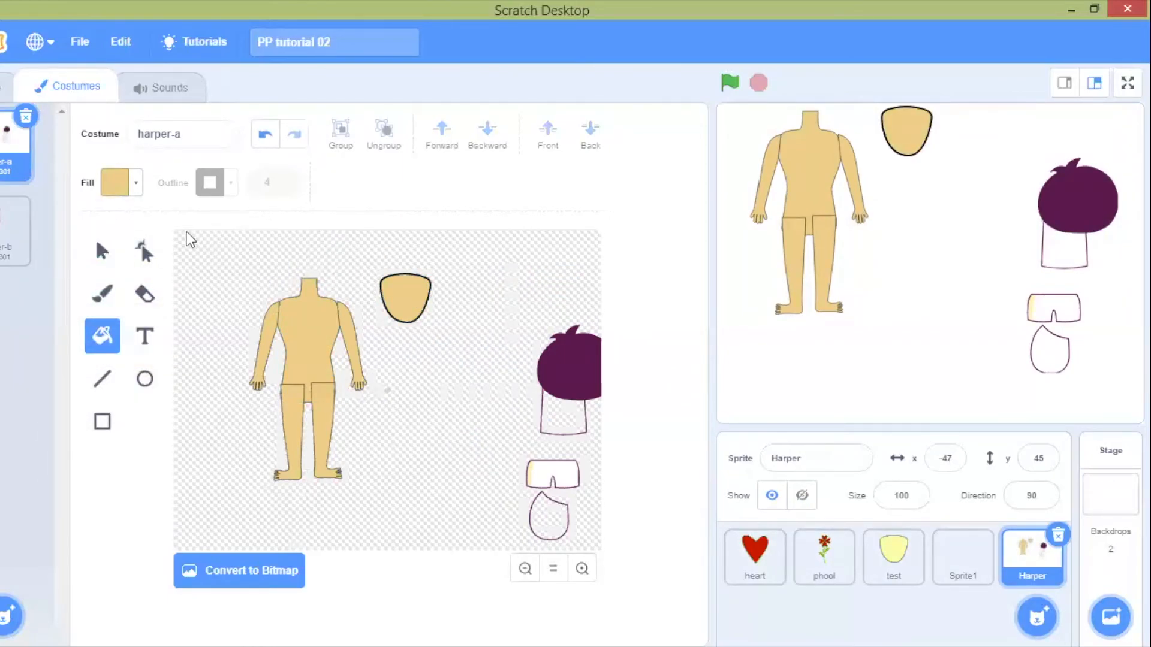
- Set the face shape's black outline width to 1
click(105, 256)
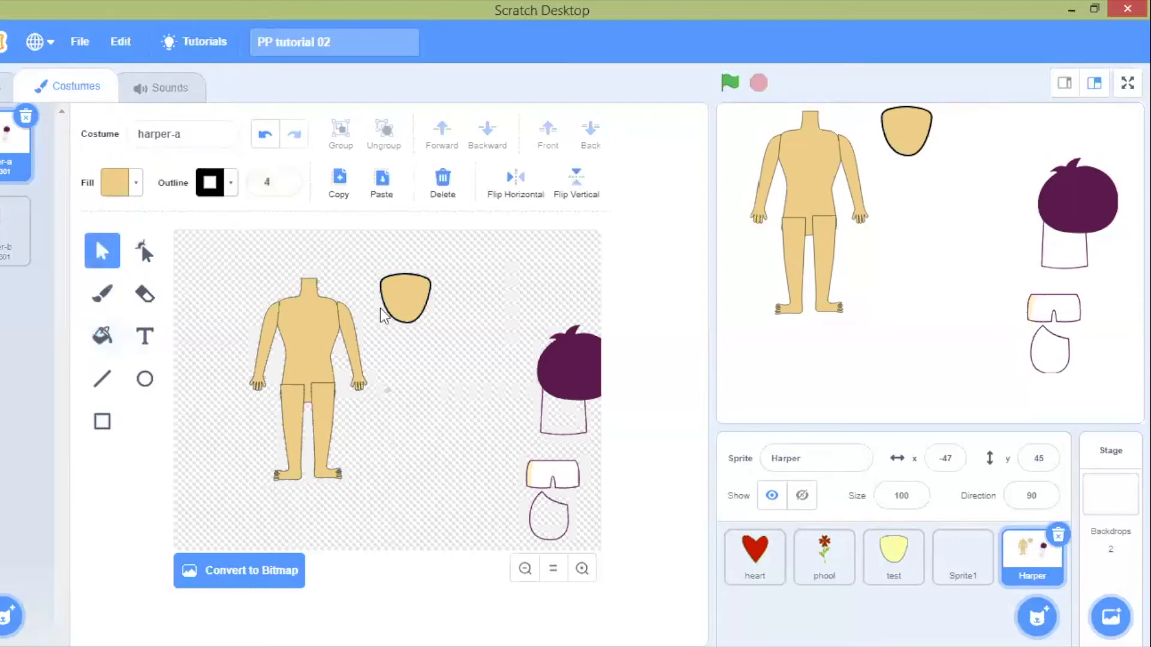
click(388, 304)
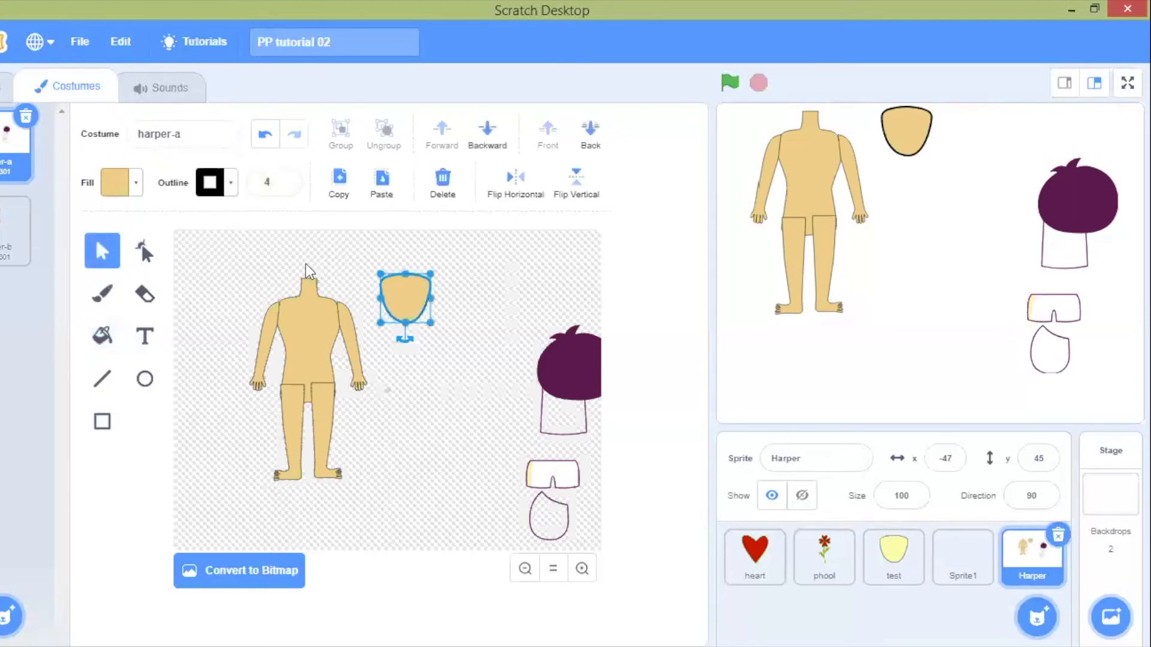
click(230, 183)
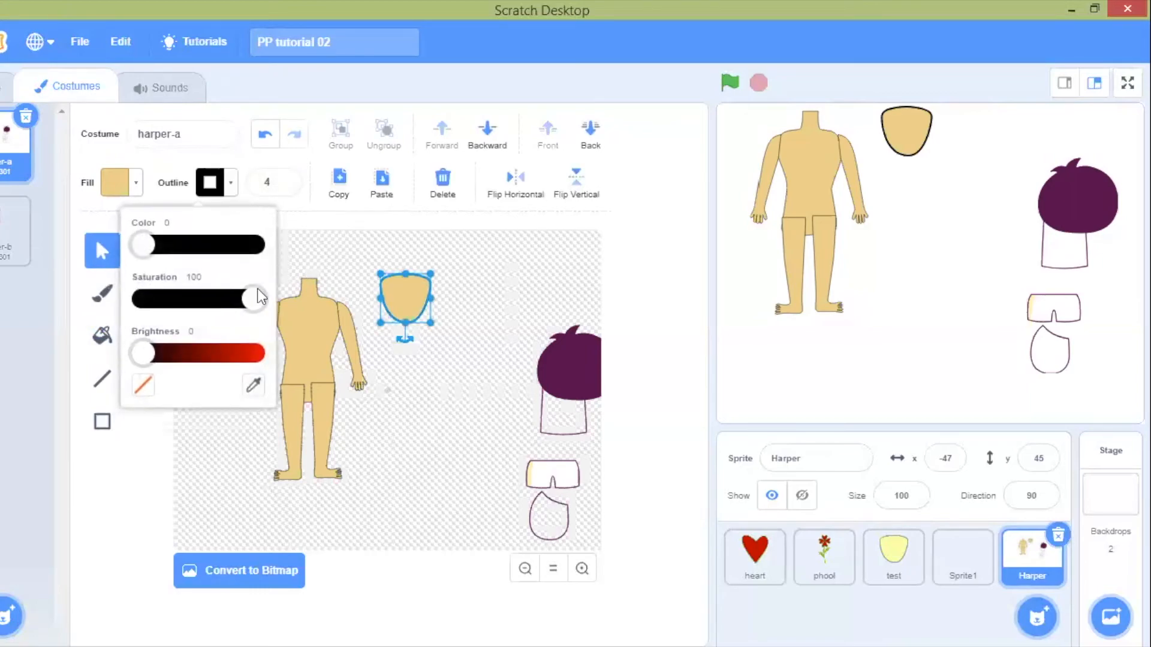
click(271, 184)
text(1)
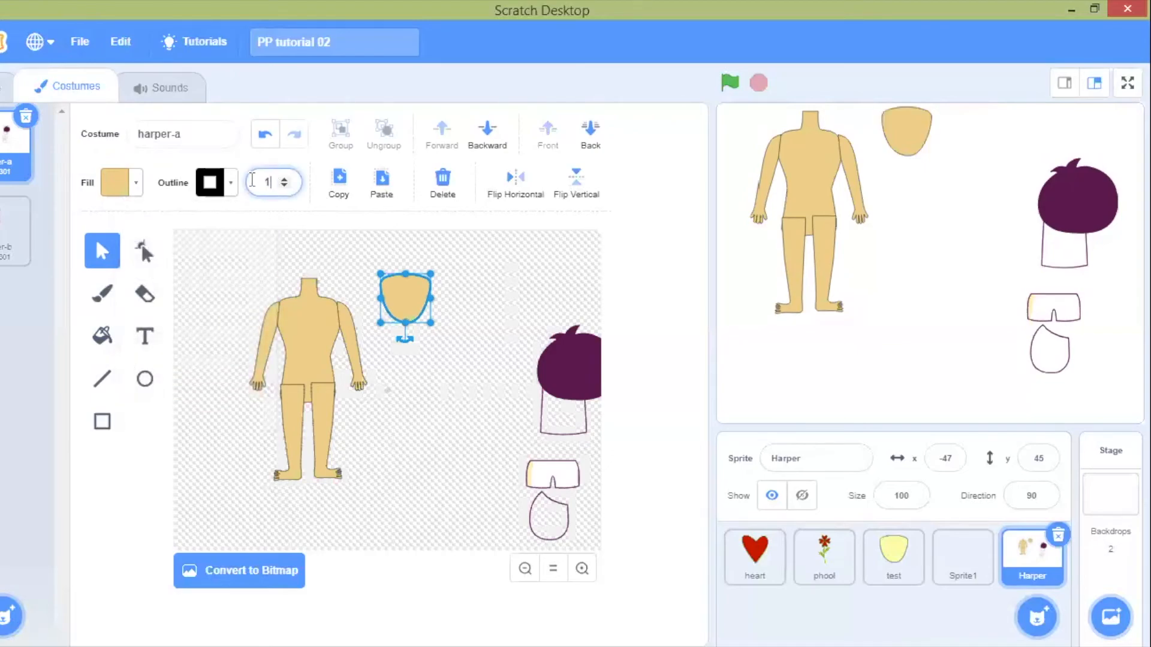
click(290, 261)
- Move the face shape clear of the figure and shift the whole body down to make room above the neck
drag(409, 307, 355, 282)
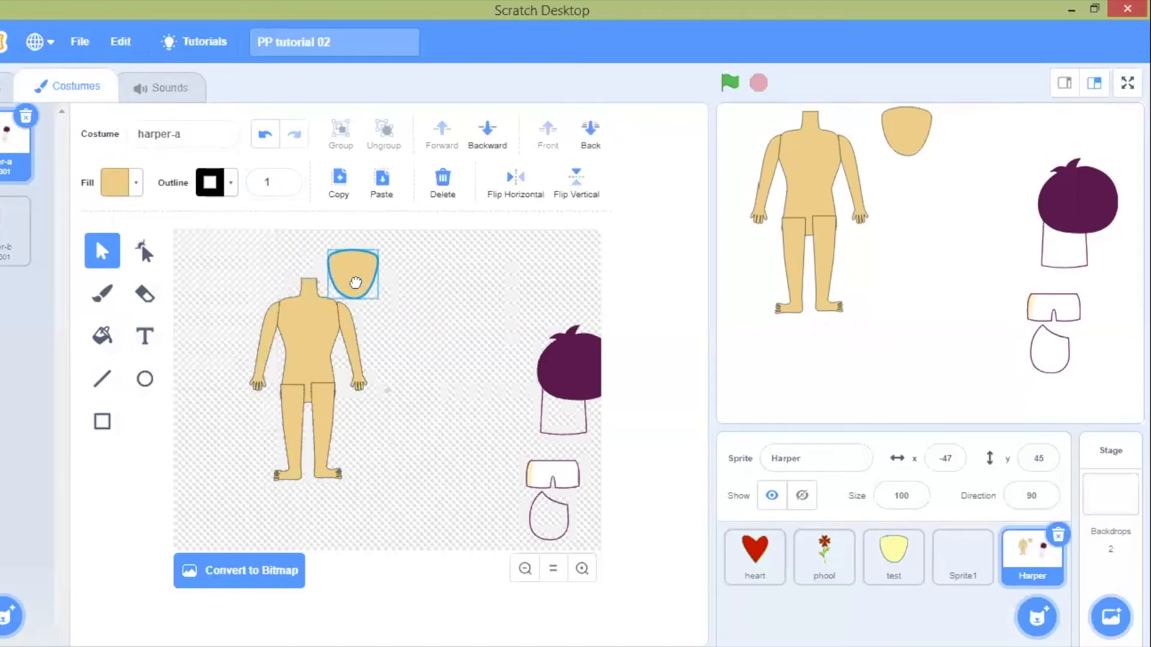
click(416, 333)
drag(362, 289, 463, 309)
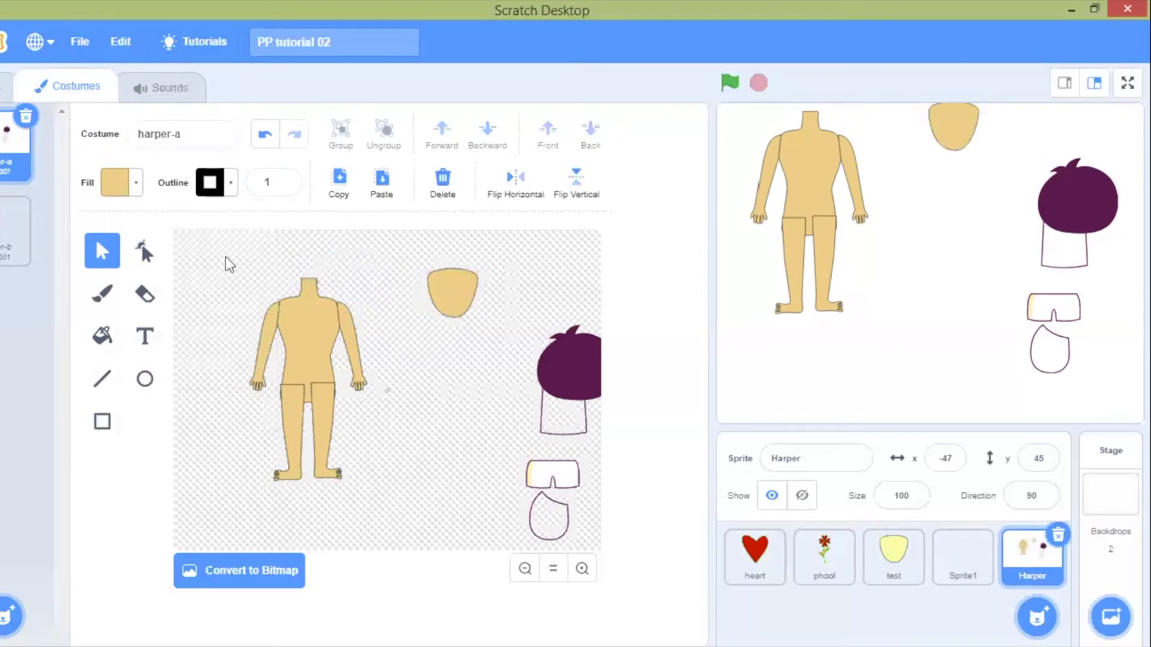
drag(325, 488, 372, 497)
drag(317, 352, 310, 411)
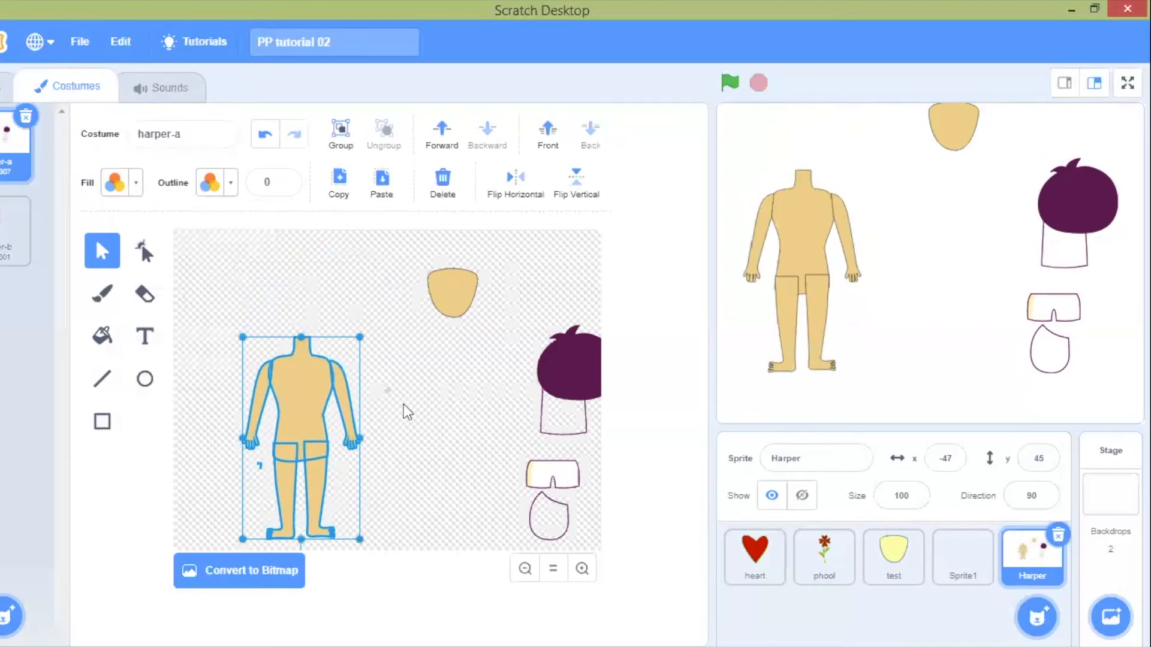
click(468, 450)
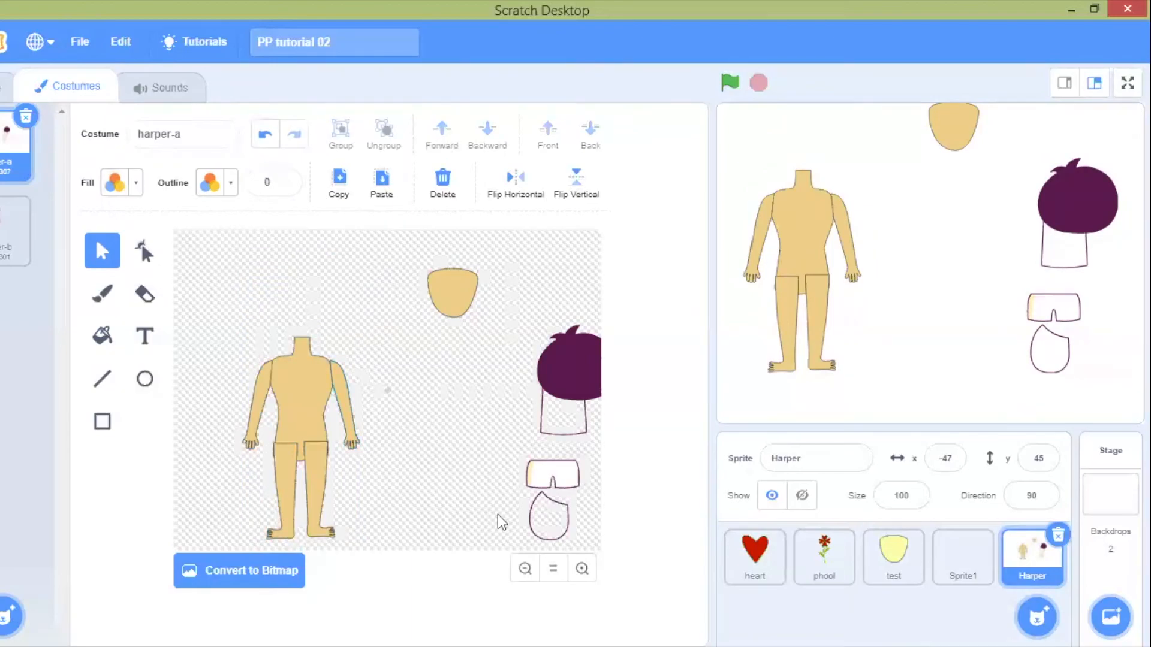
- Examine the arms, legs and hip joints of the figure up close
click(582, 568)
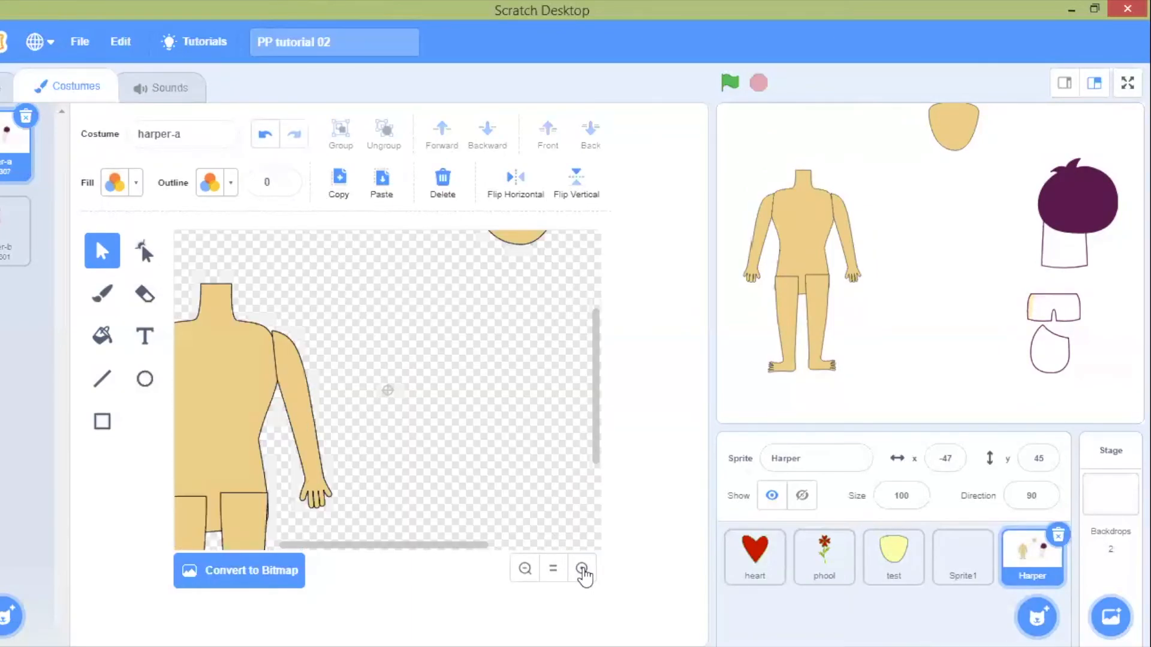
click(582, 568)
click(582, 569)
drag(393, 547, 237, 564)
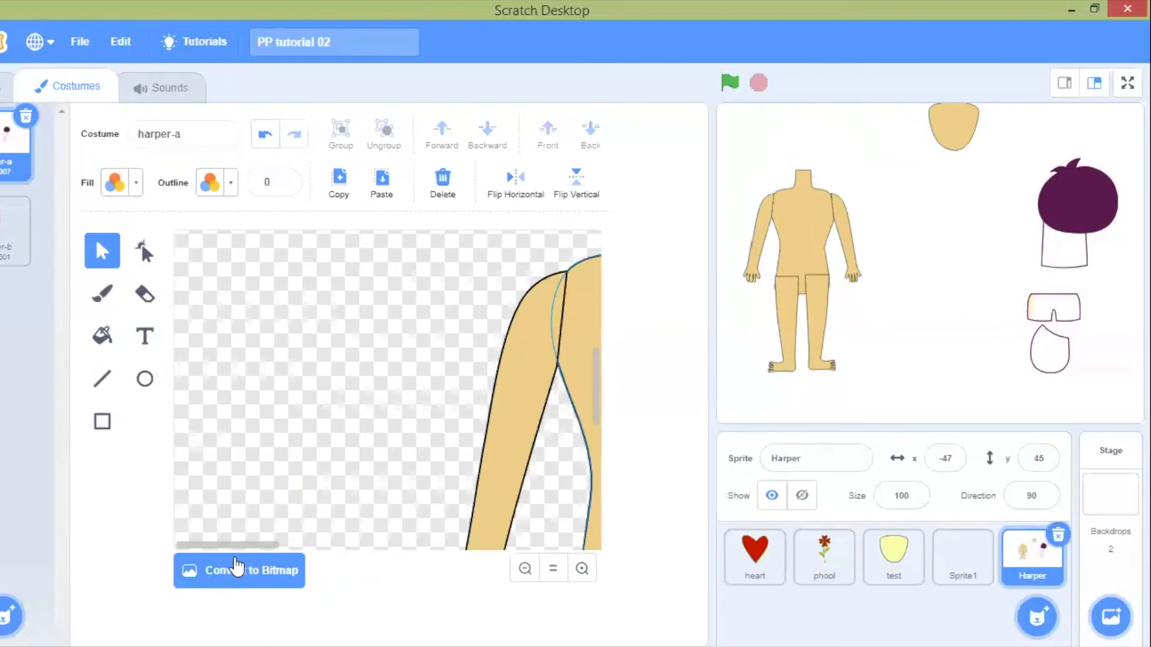
drag(601, 393, 610, 522)
drag(275, 548, 315, 548)
drag(588, 509, 589, 486)
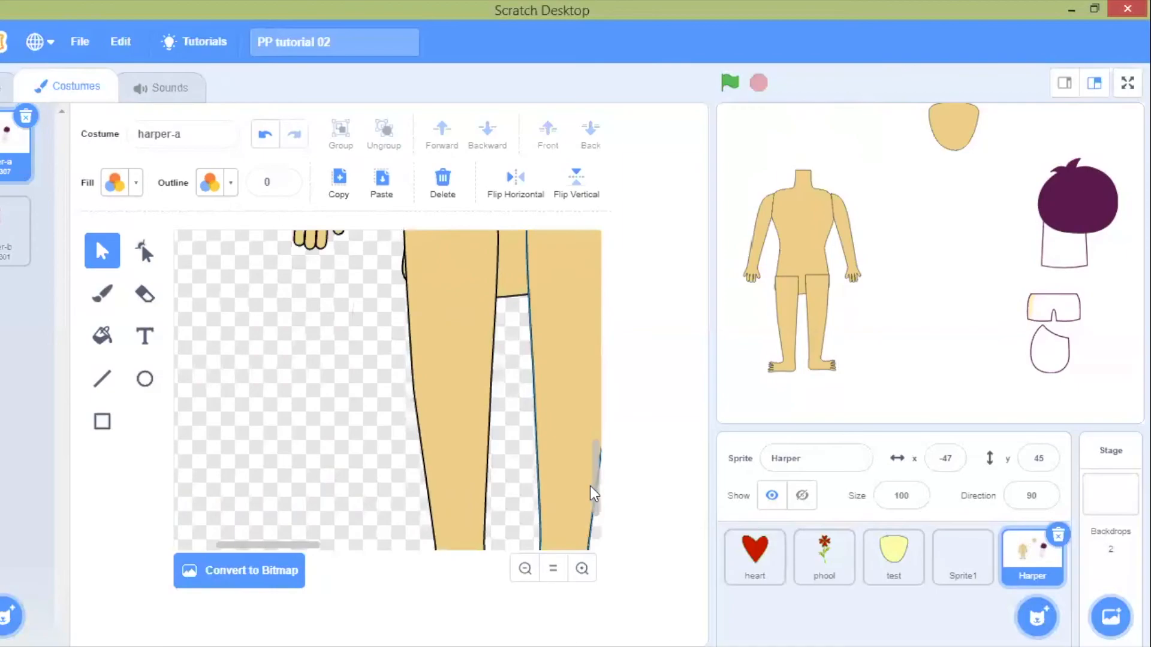
click(524, 568)
click(525, 568)
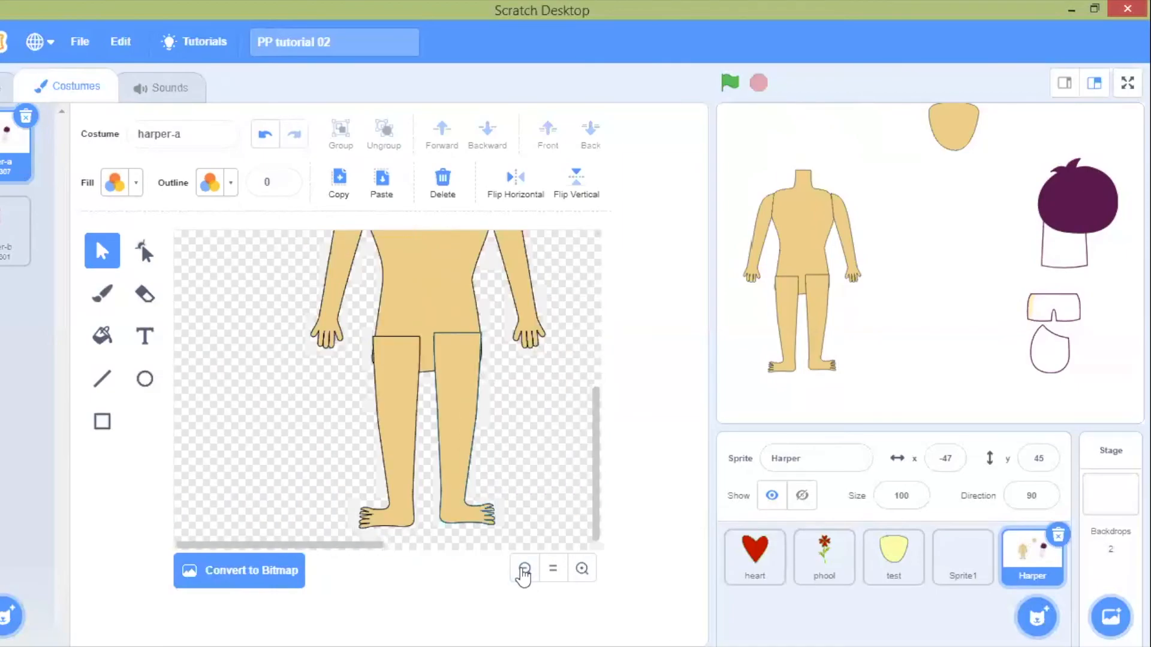
click(524, 569)
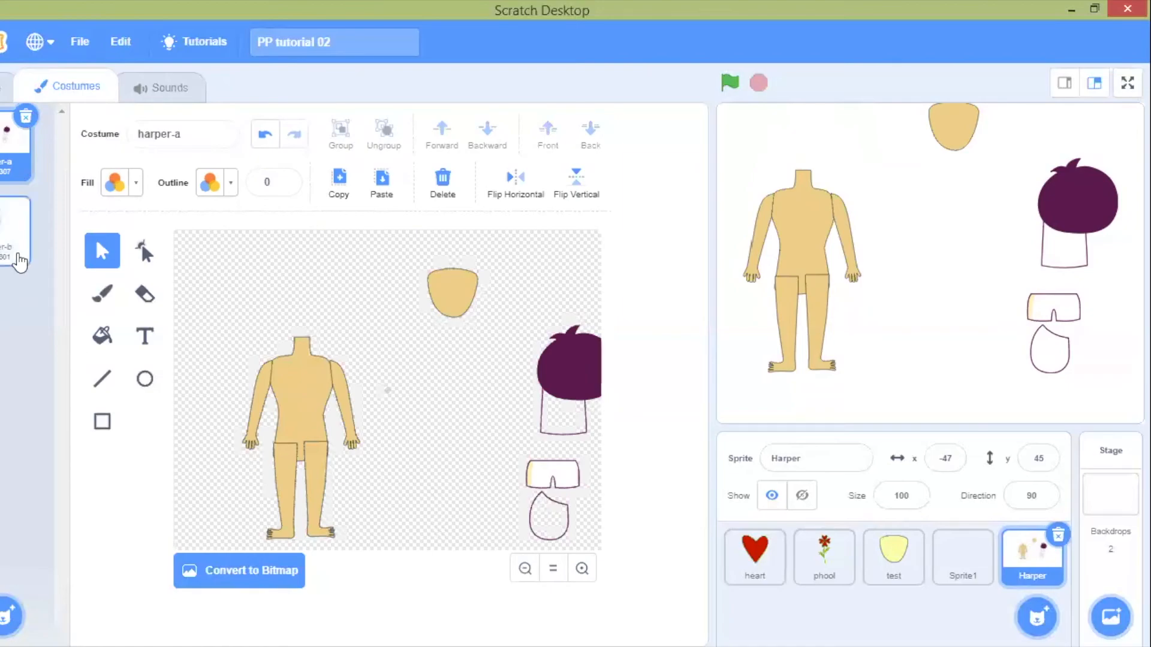
- Shrink the tan face shape and seat it on top of the neck
drag(460, 287, 304, 325)
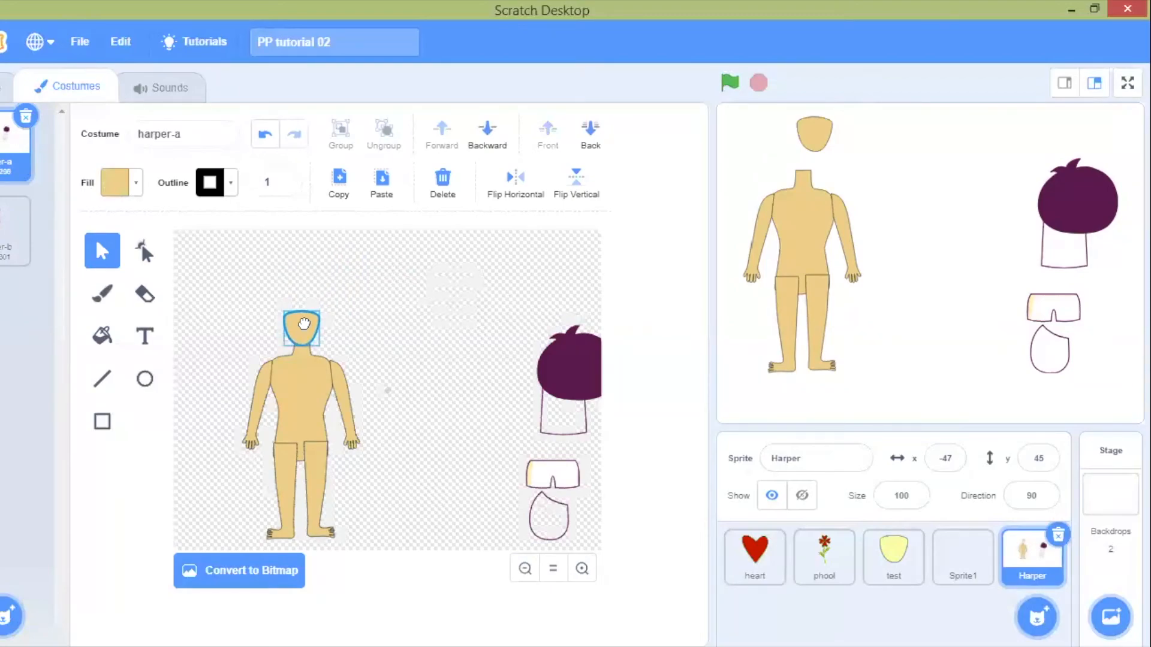
click(383, 300)
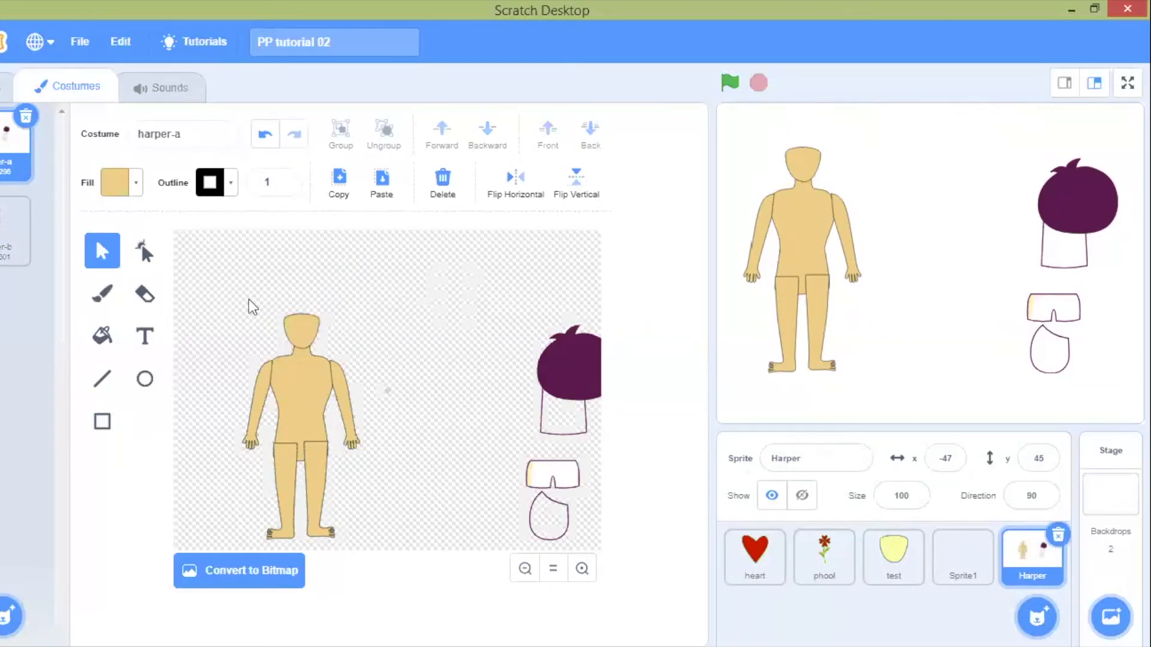
- Select the whole figure including the head and enlarge it proportionally to nearly fill the canvas height
drag(233, 290, 372, 550)
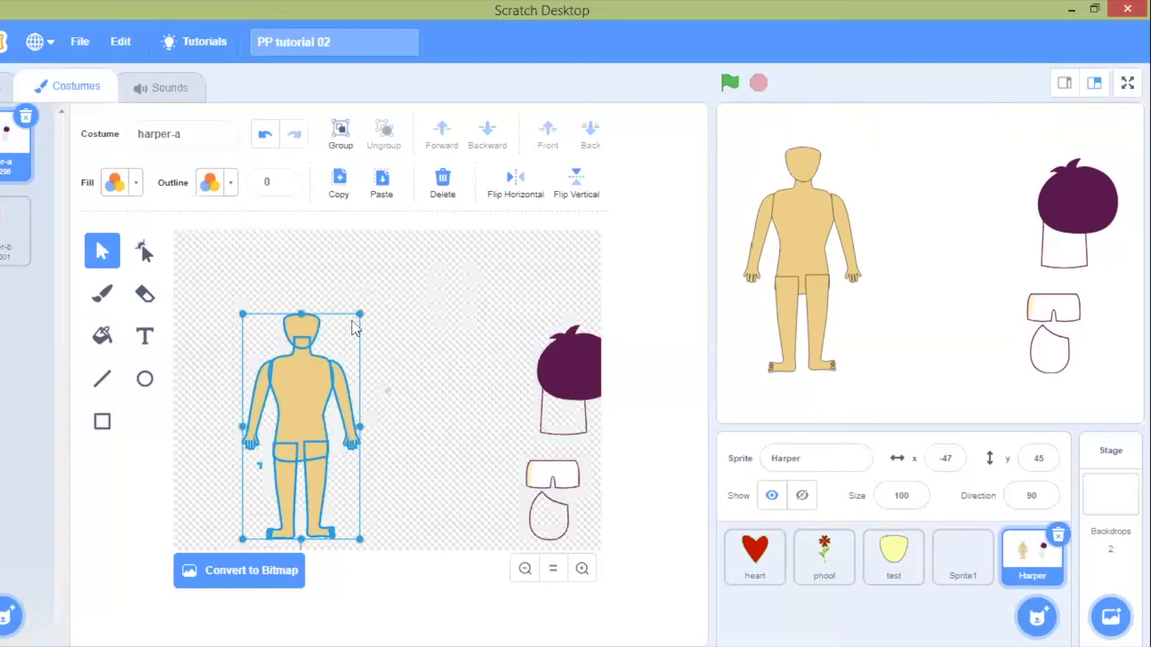
drag(362, 313, 398, 274)
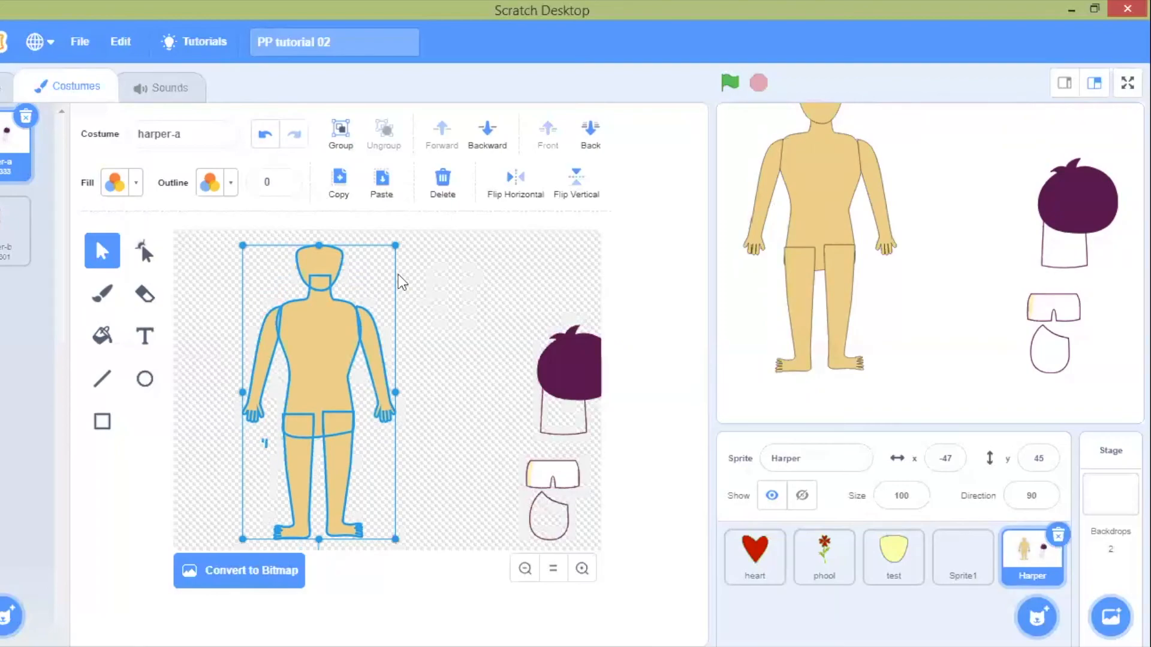
click(430, 301)
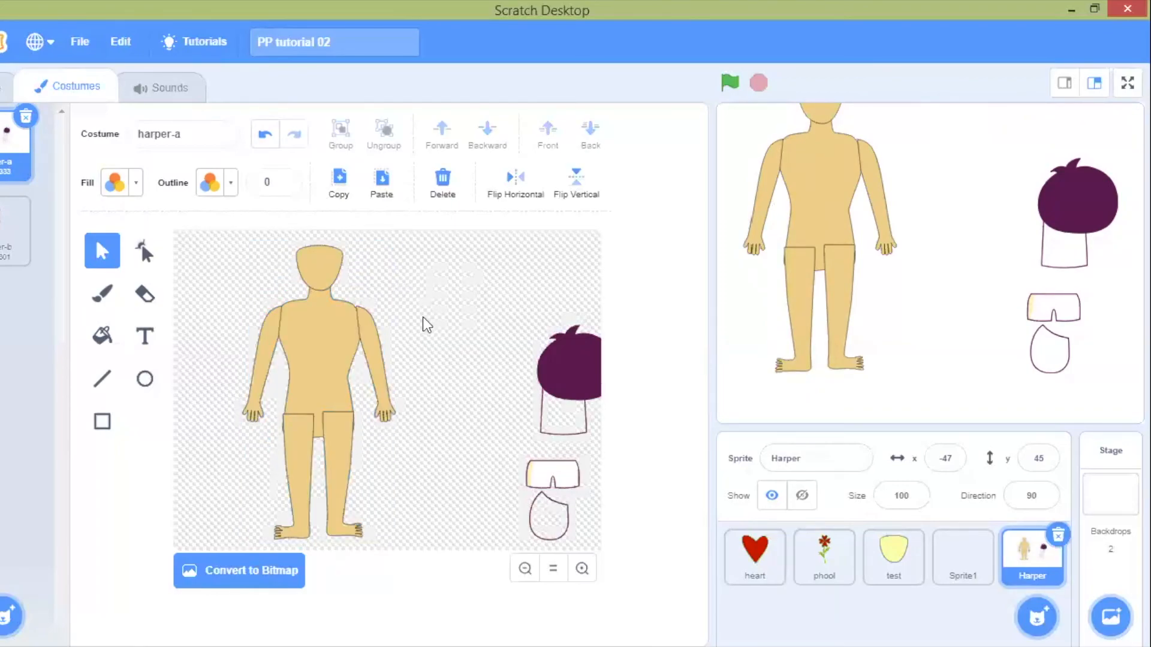
- Stretch both legs upward equally so their tops overlap the lower torso while the feet stay in place
click(297, 433)
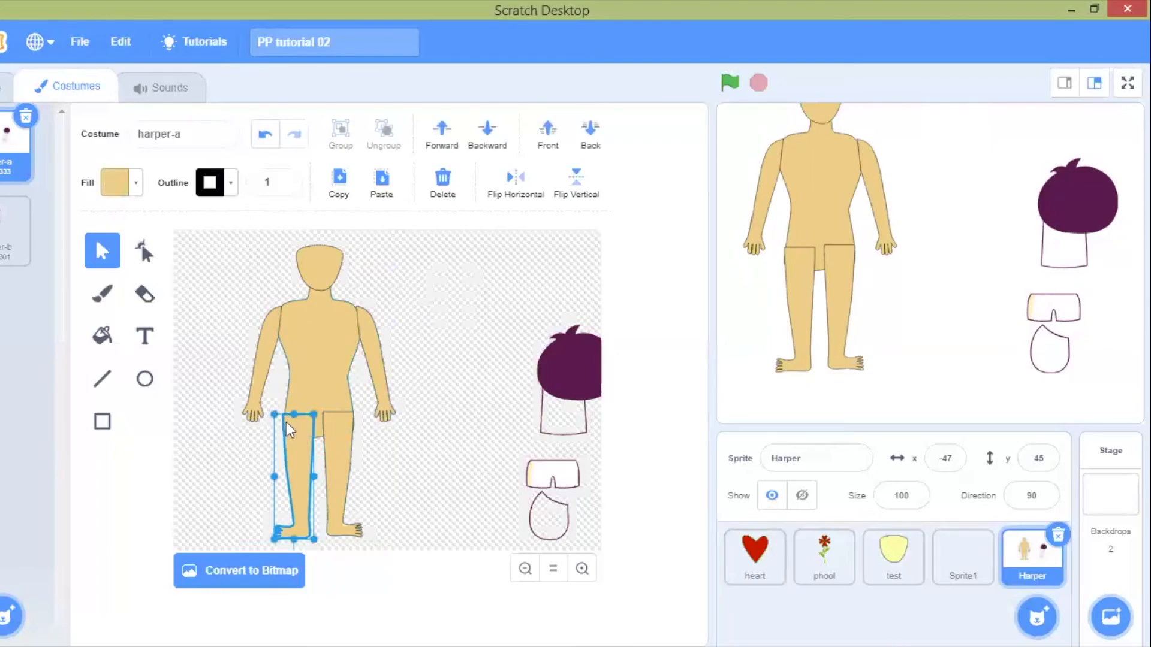
drag(294, 414, 294, 390)
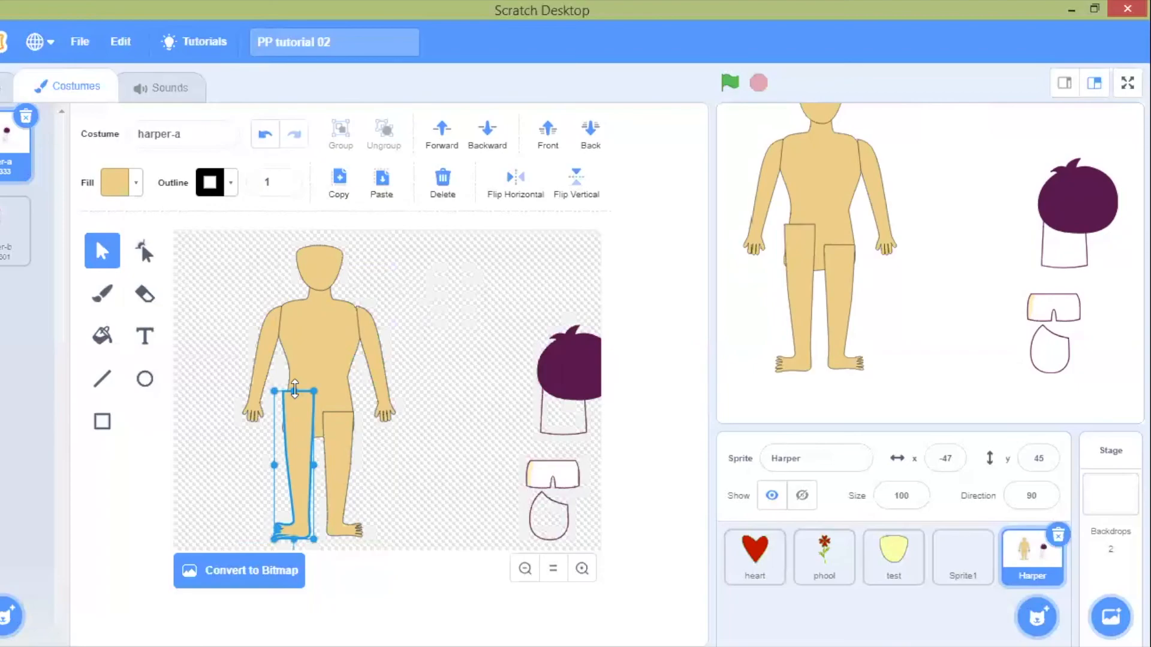
click(330, 444)
drag(340, 411, 342, 391)
click(373, 459)
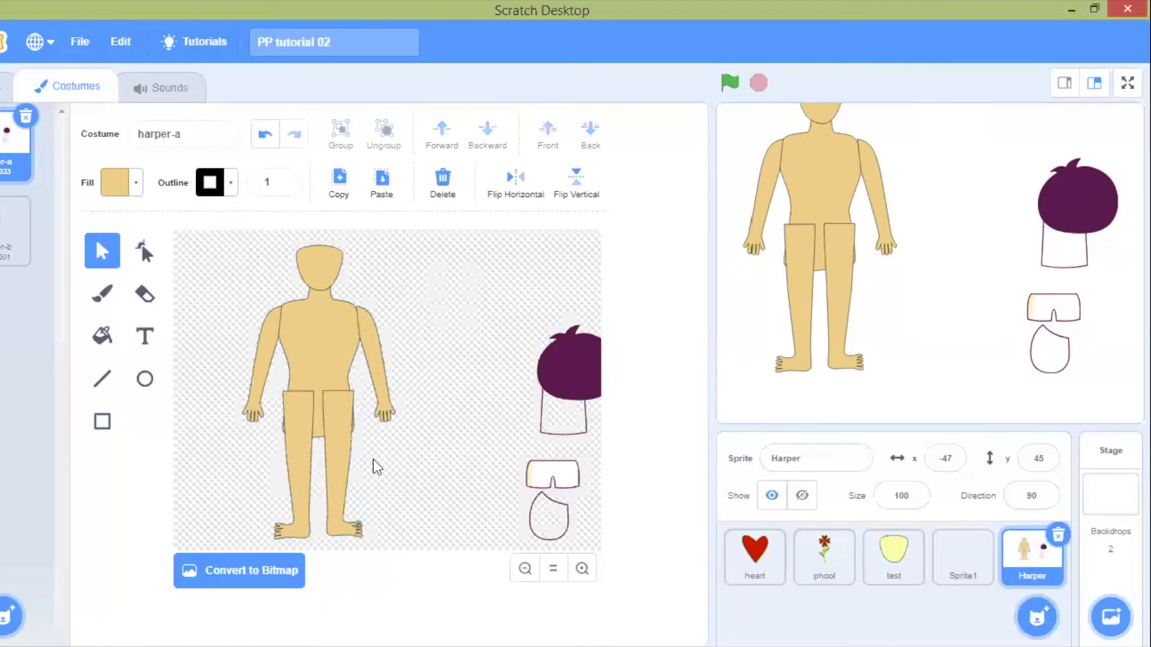
- Reshape both legs by pulling their outer top corner points slightly inward and down at the hips
click(288, 413)
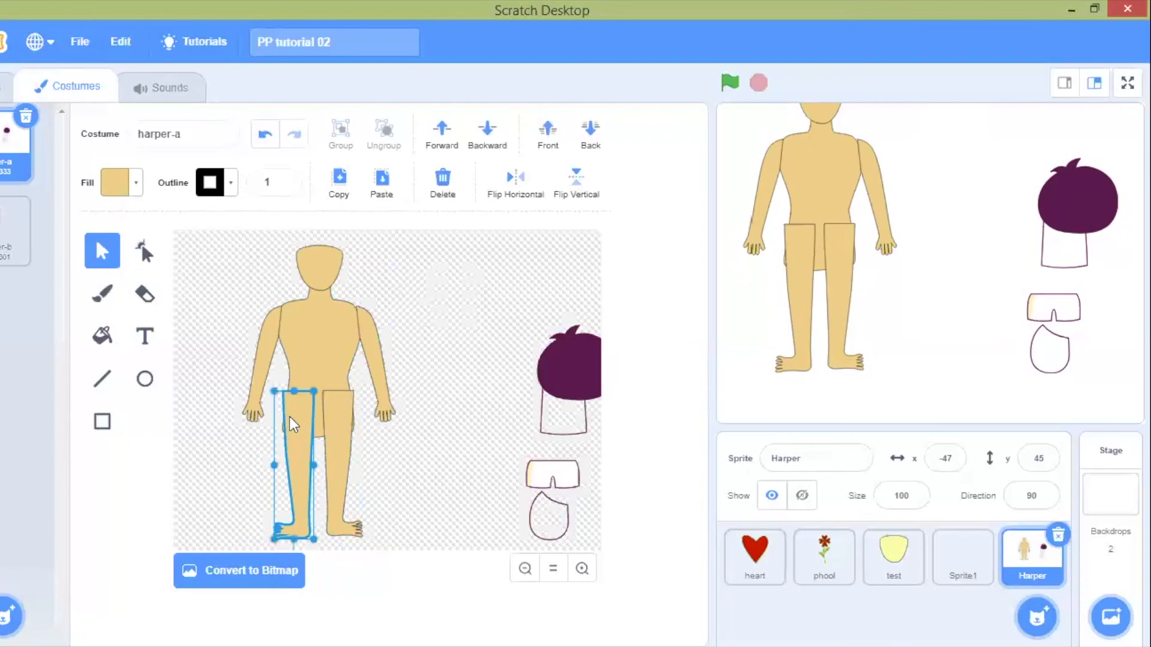
click(144, 251)
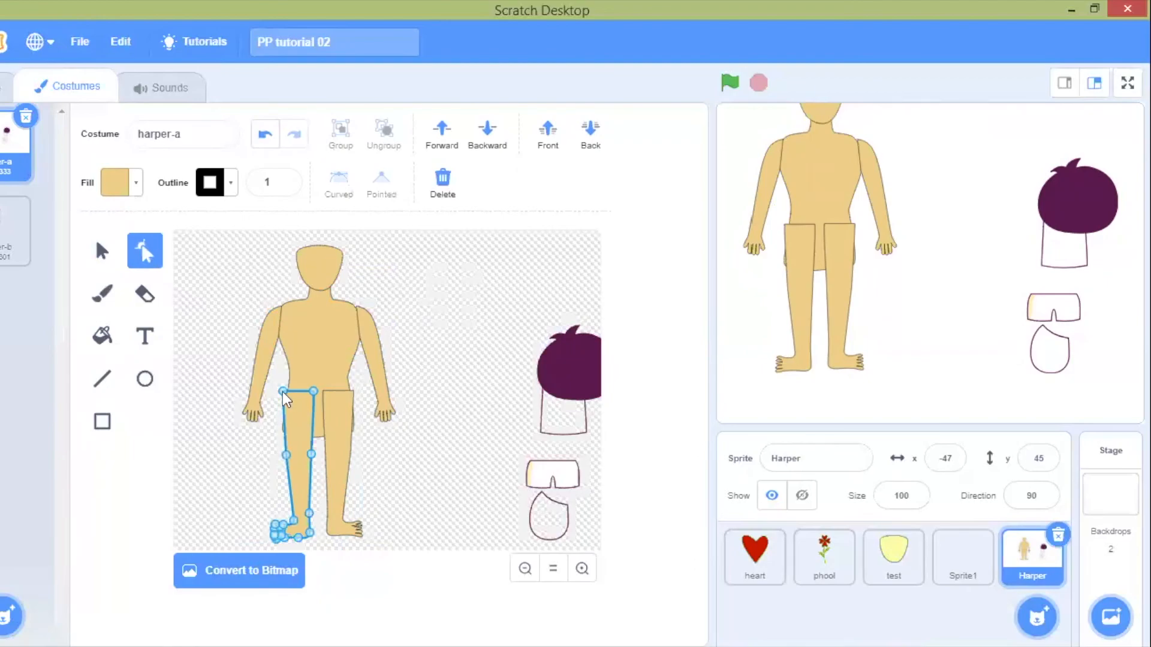
drag(282, 391, 289, 397)
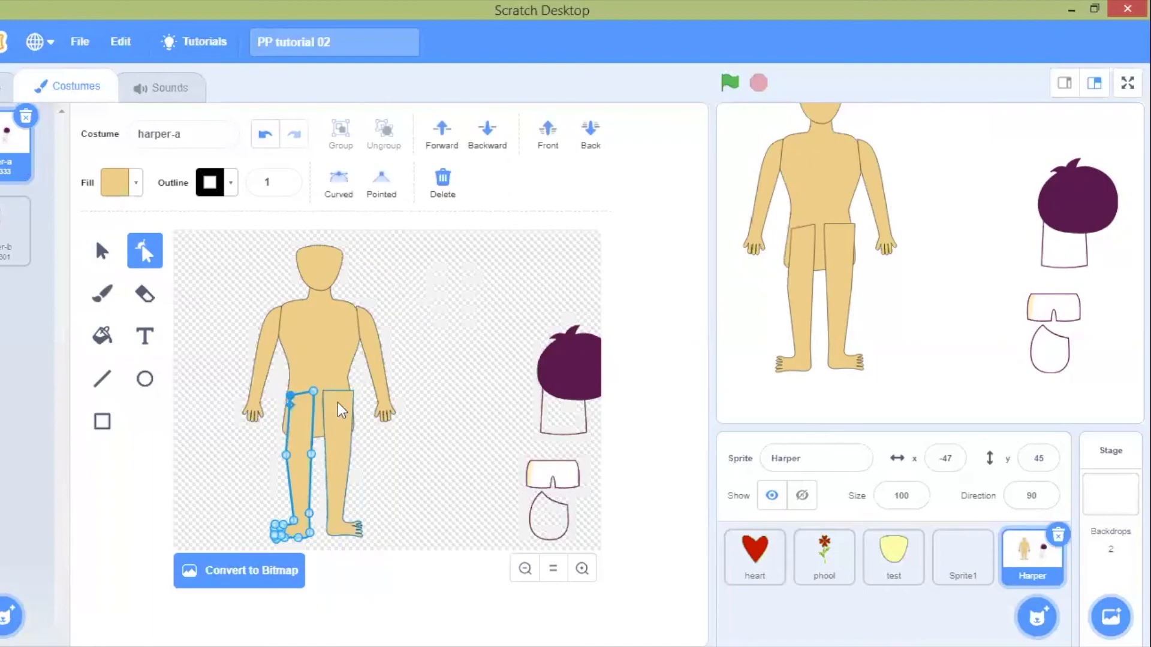
click(340, 404)
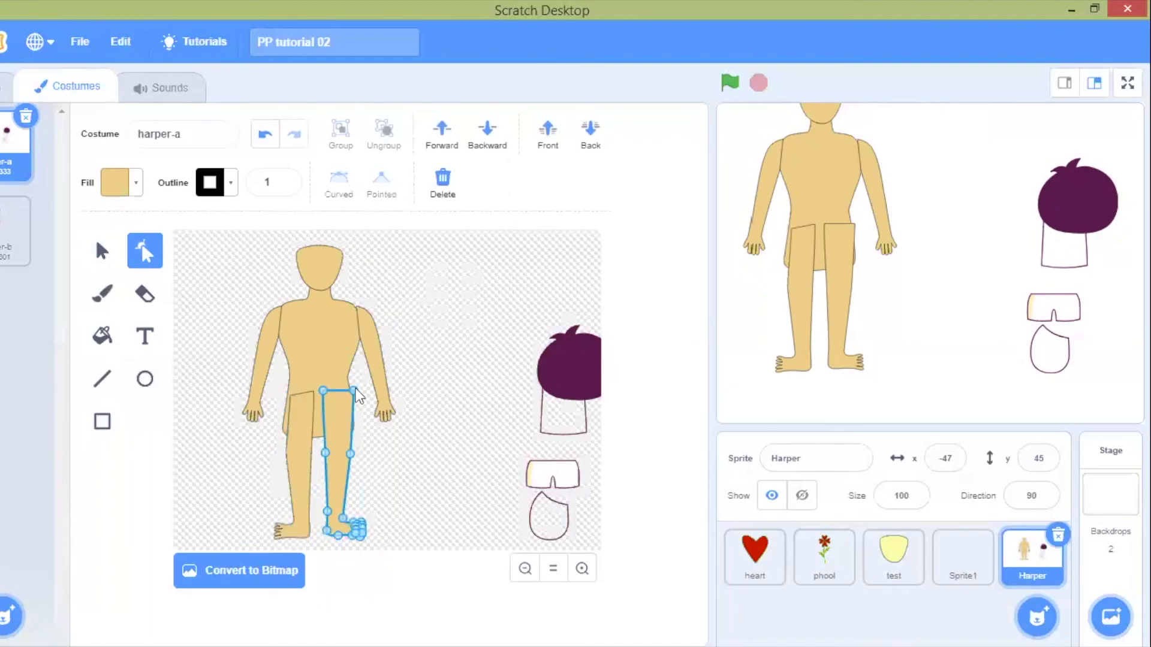
drag(355, 397, 349, 399)
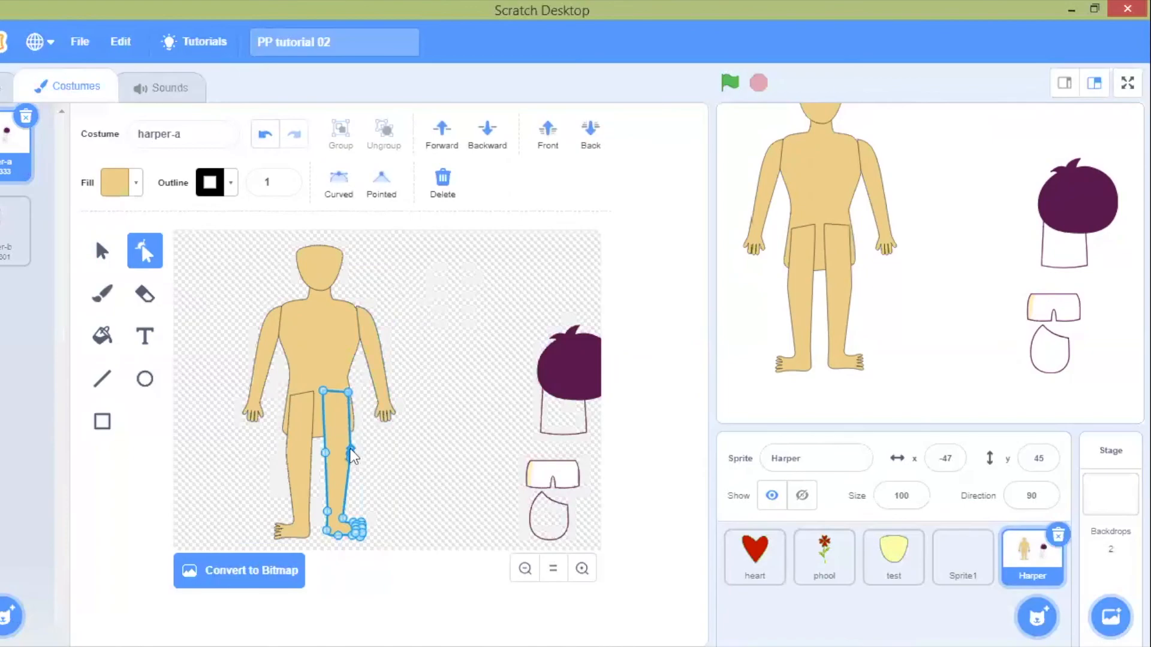
- Pull the outer mid-leg point of each leg slightly outward and up to round the thighs
drag(352, 454, 355, 447)
click(284, 455)
drag(284, 454, 283, 448)
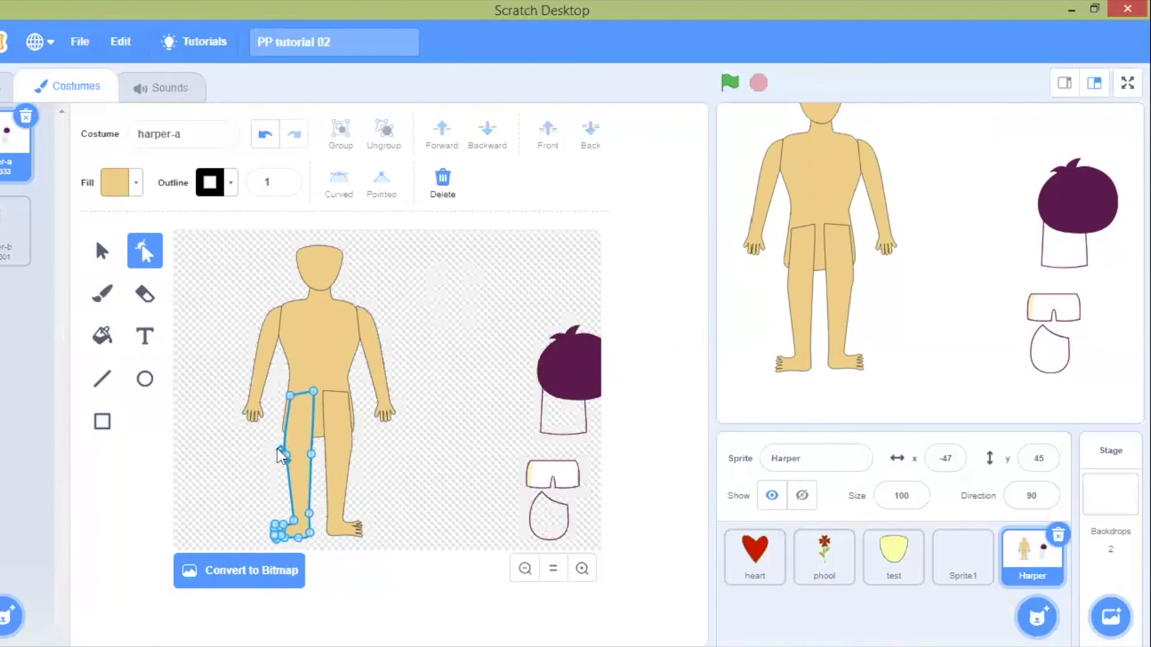
click(390, 463)
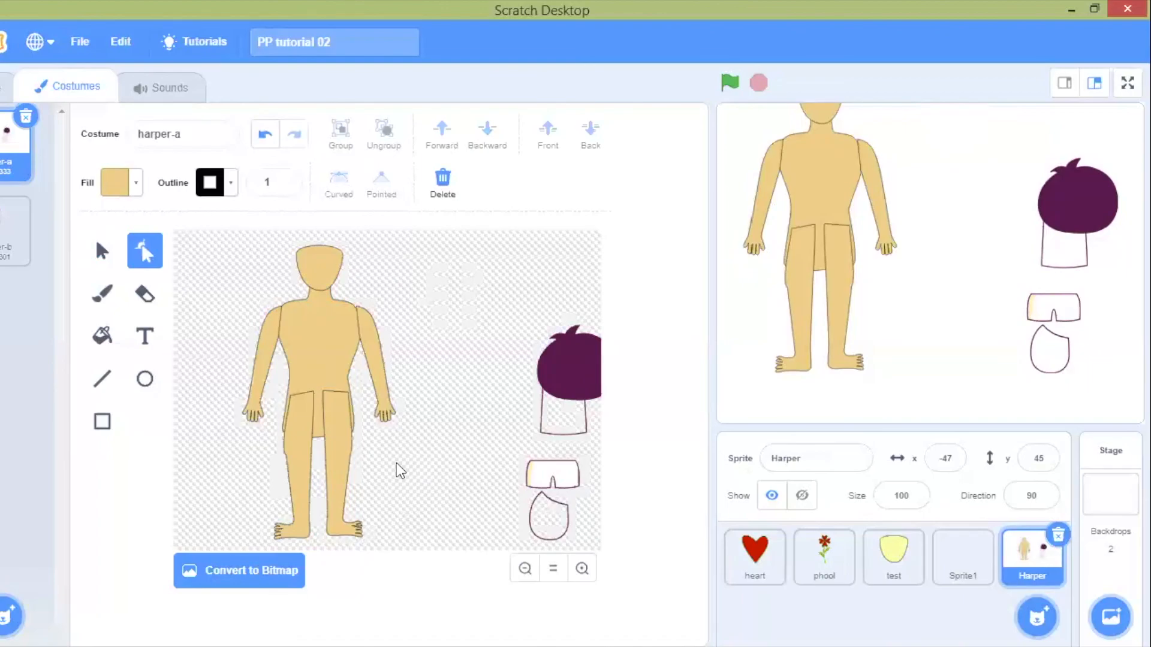
- Move the arm on the figure's right-hand side slightly inward against the torso
click(375, 351)
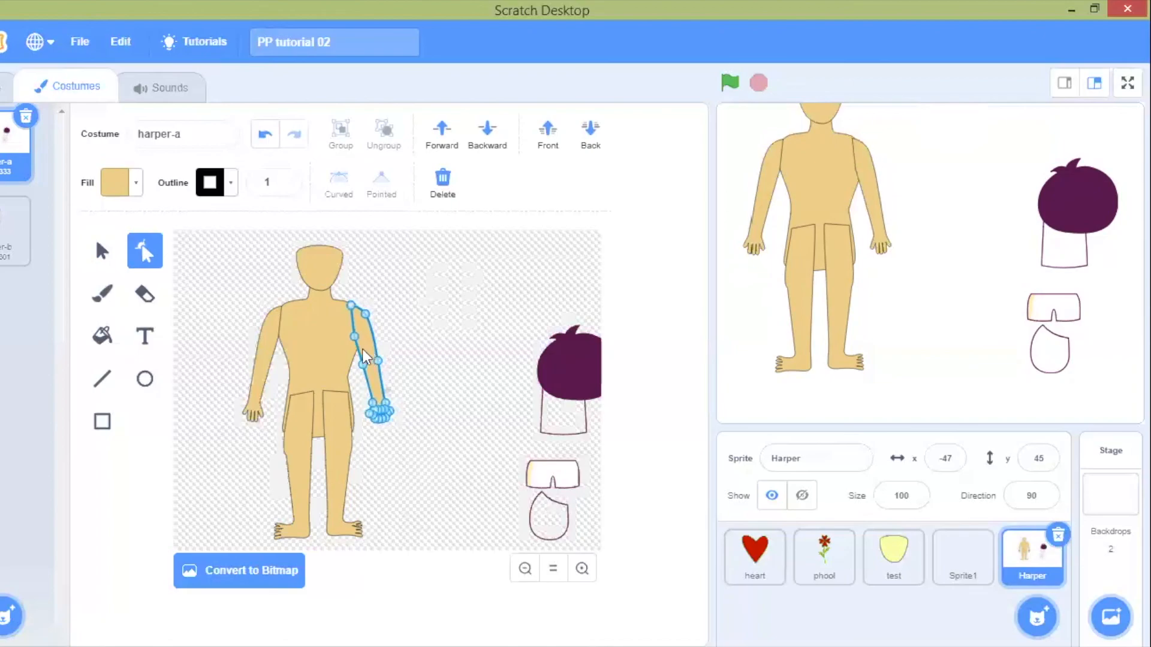
click(415, 354)
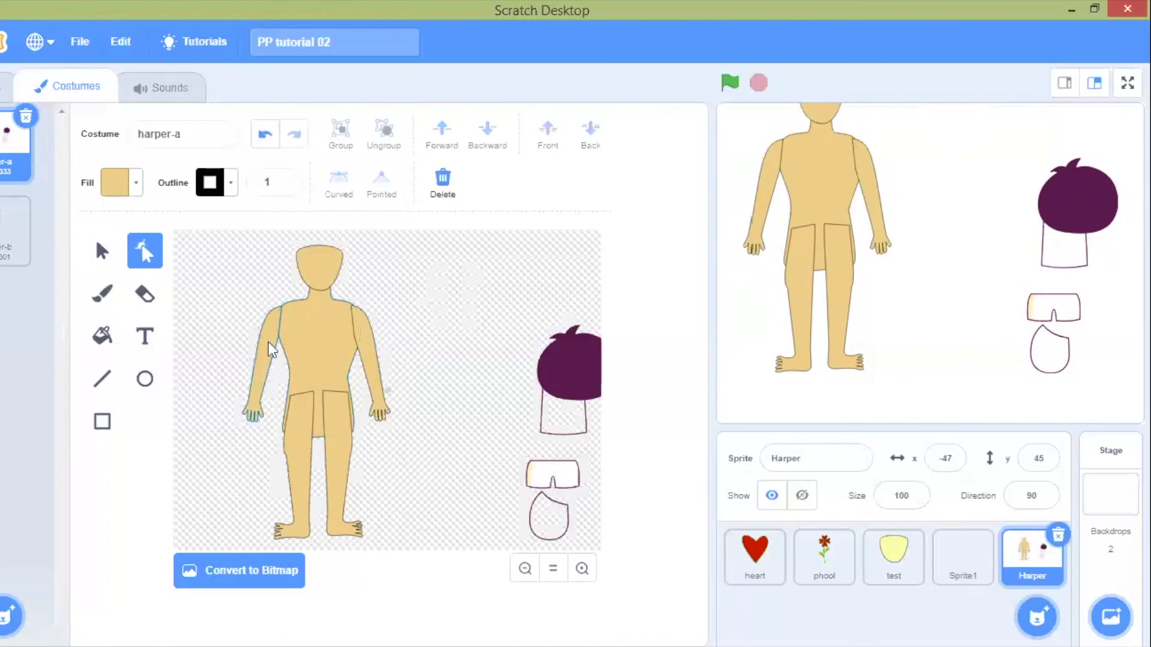
- Move the arm on the left-hand side of the canvas slightly inward against the torso
click(272, 344)
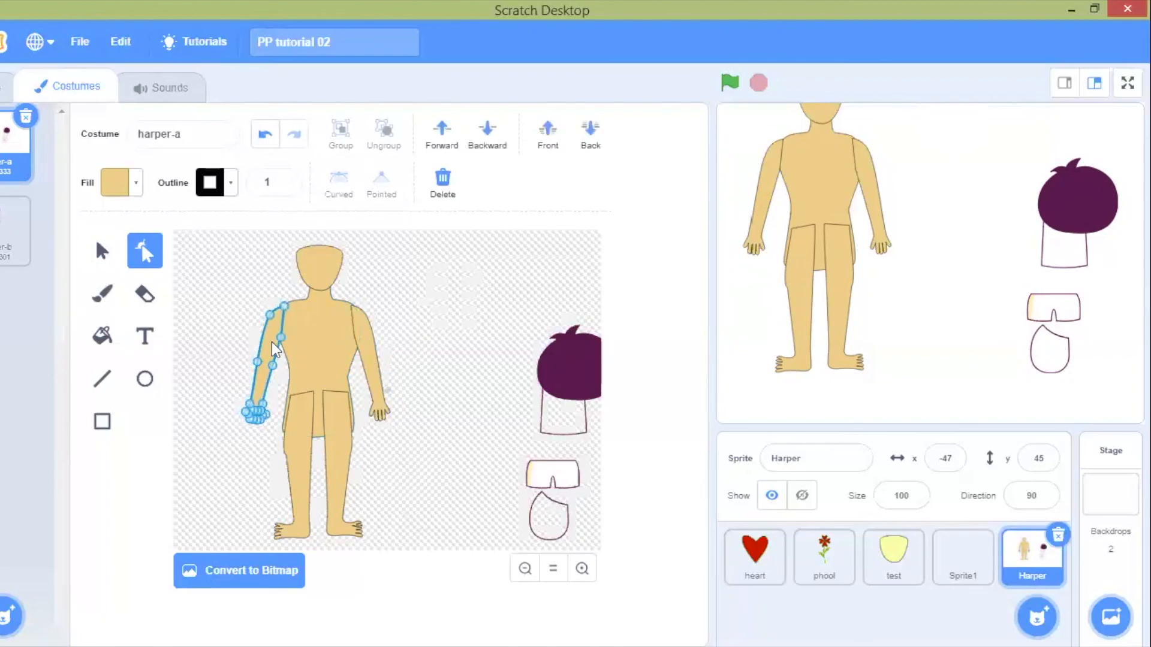
click(450, 294)
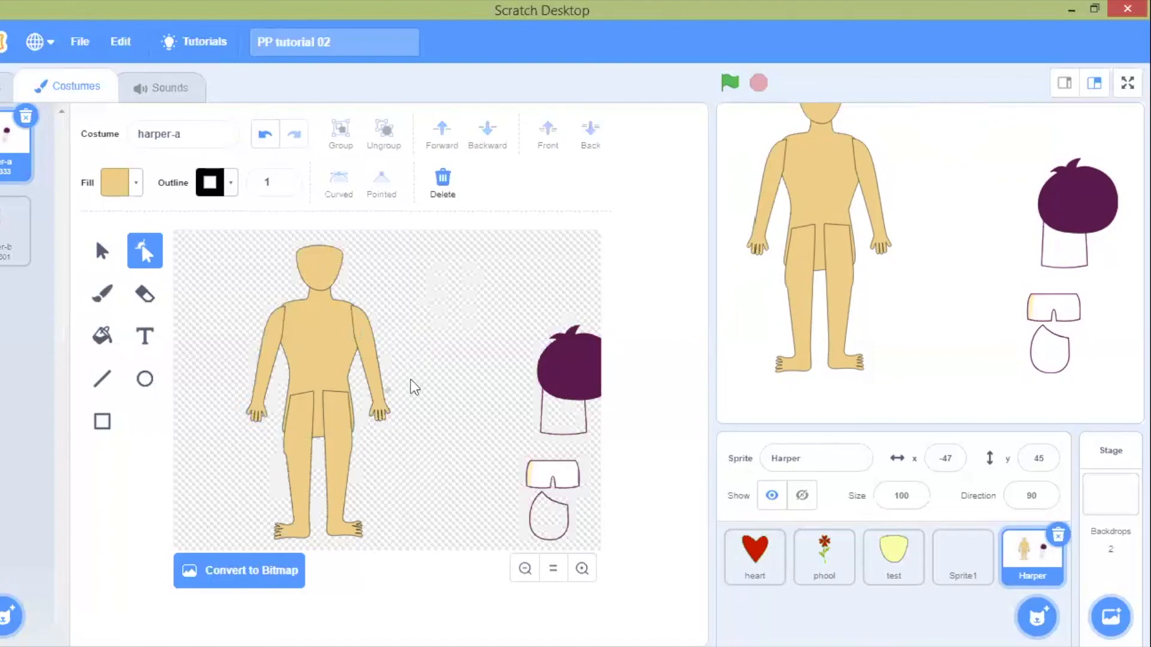
click(381, 407)
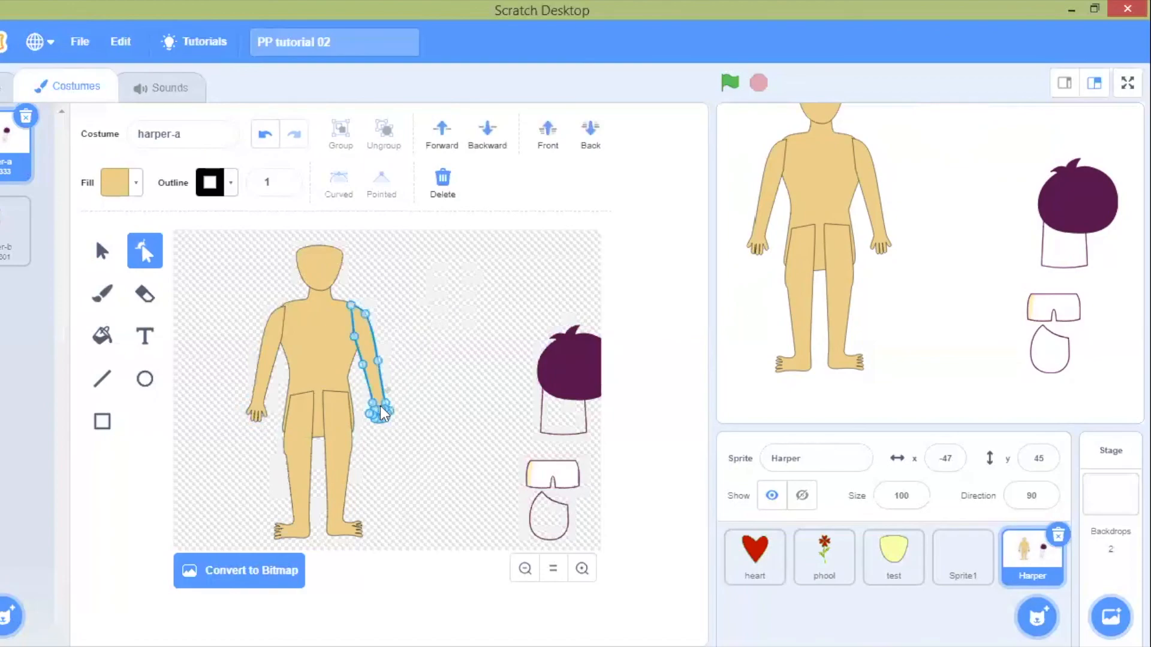
- Try moving the torso away from the other body parts, and undo the move
click(99, 254)
drag(292, 381, 67, 236)
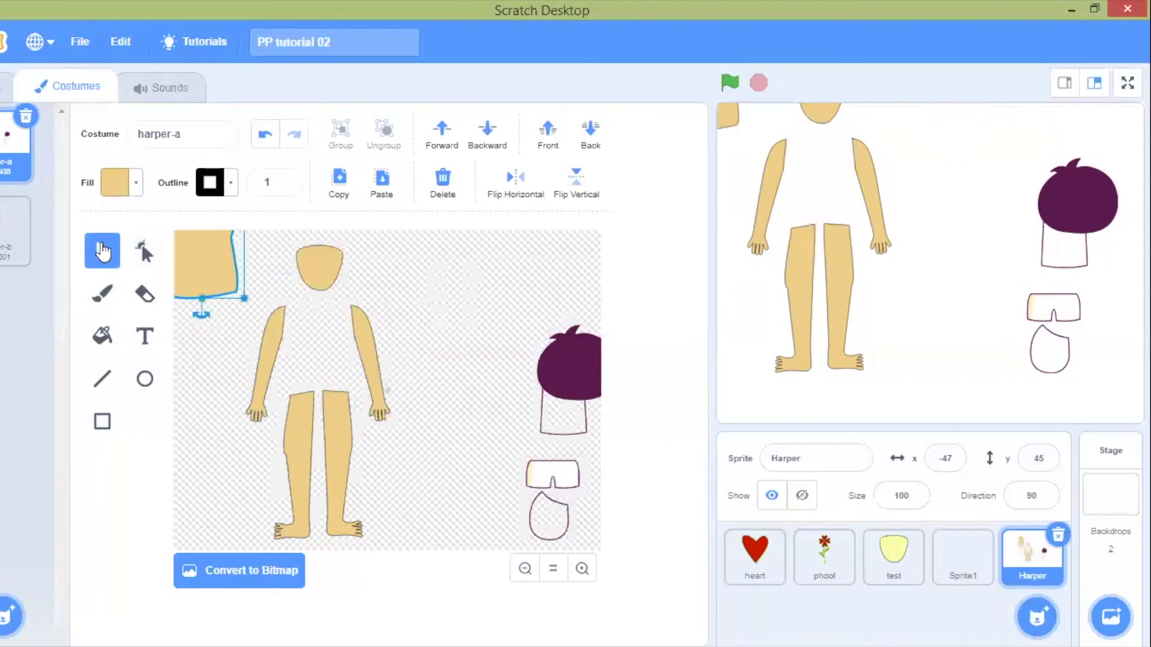
click(265, 137)
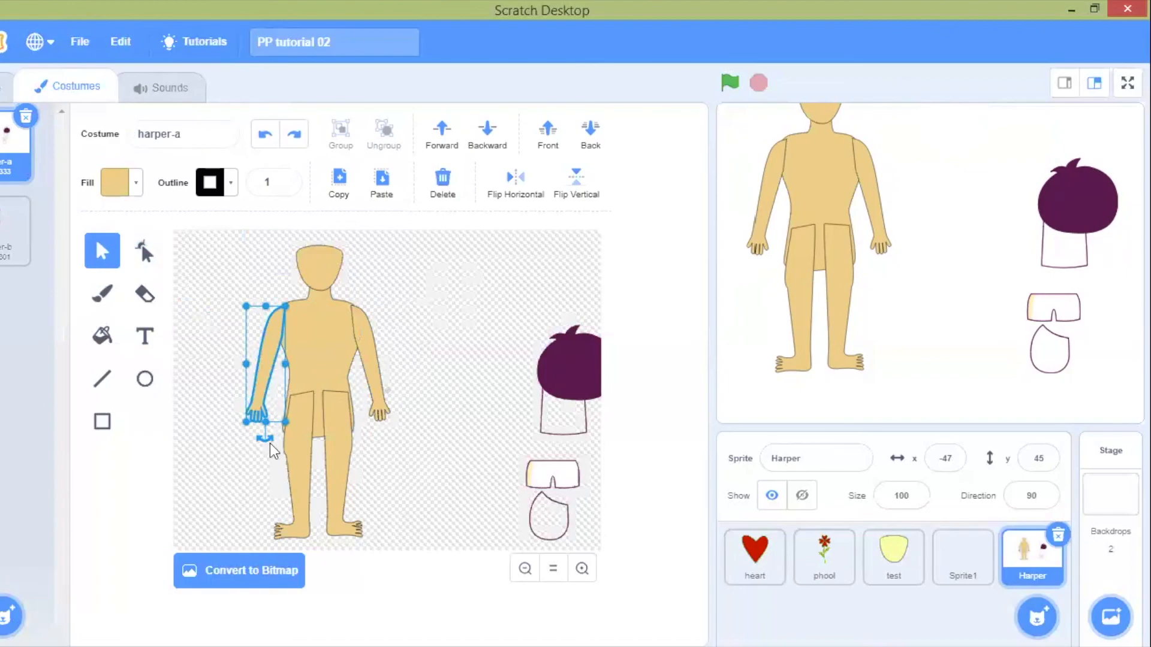
- Try rotating the left-hand arm outward and repositioning it at the shoulder, and undo both changes
drag(259, 437, 181, 415)
drag(279, 358, 251, 320)
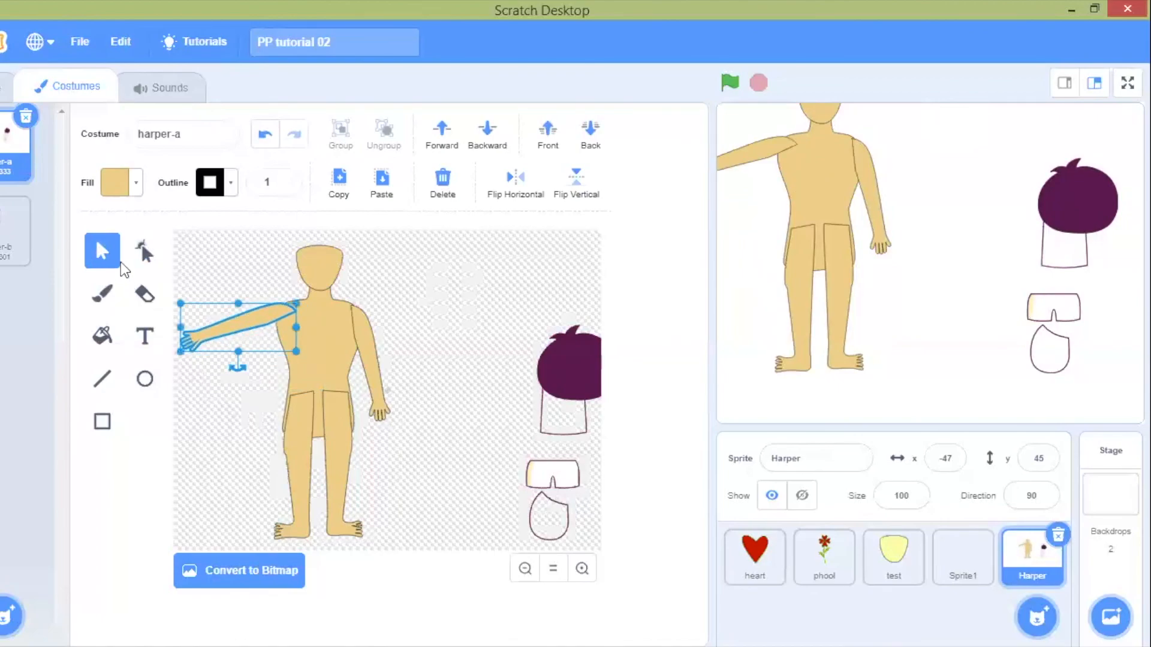
click(265, 135)
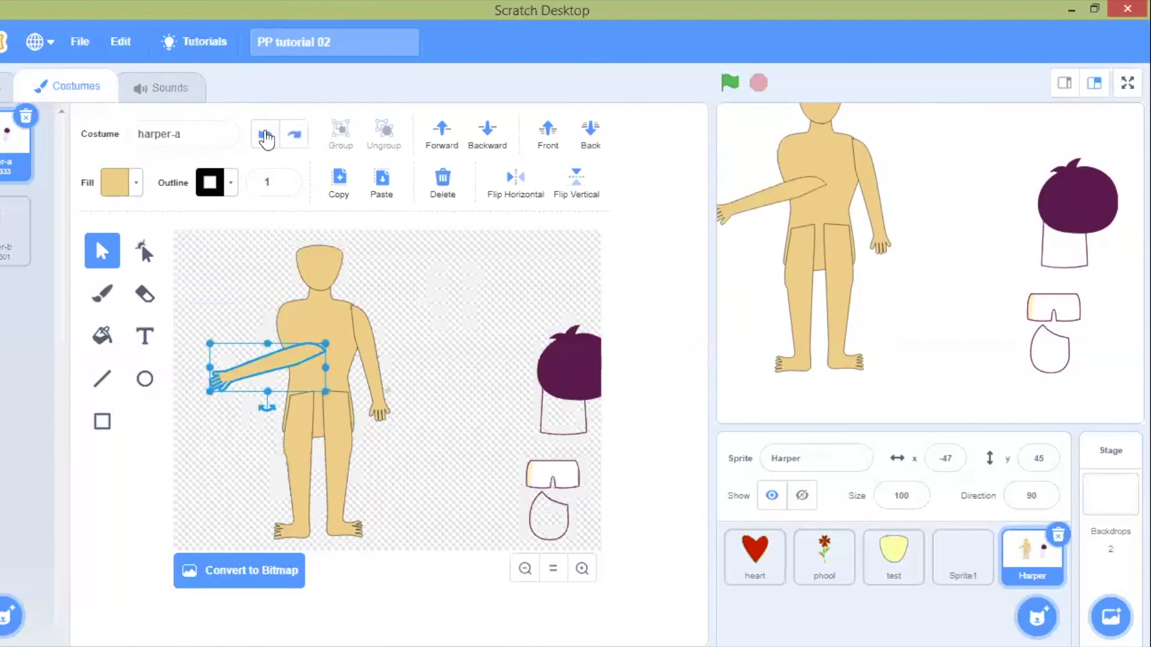
click(264, 135)
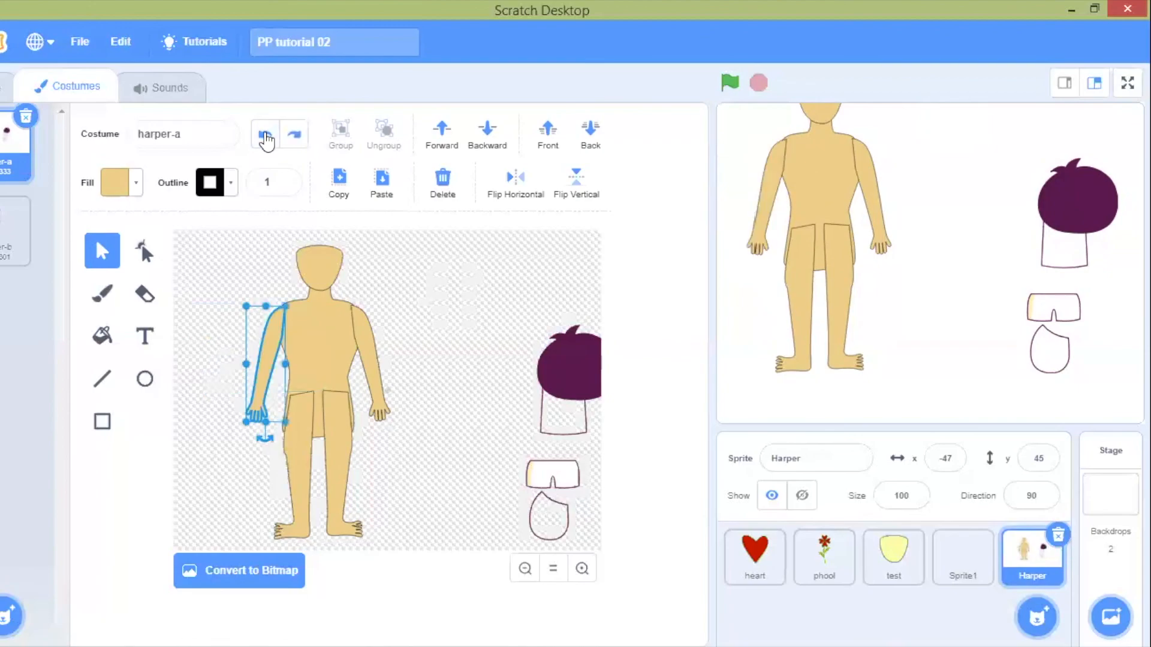
click(226, 265)
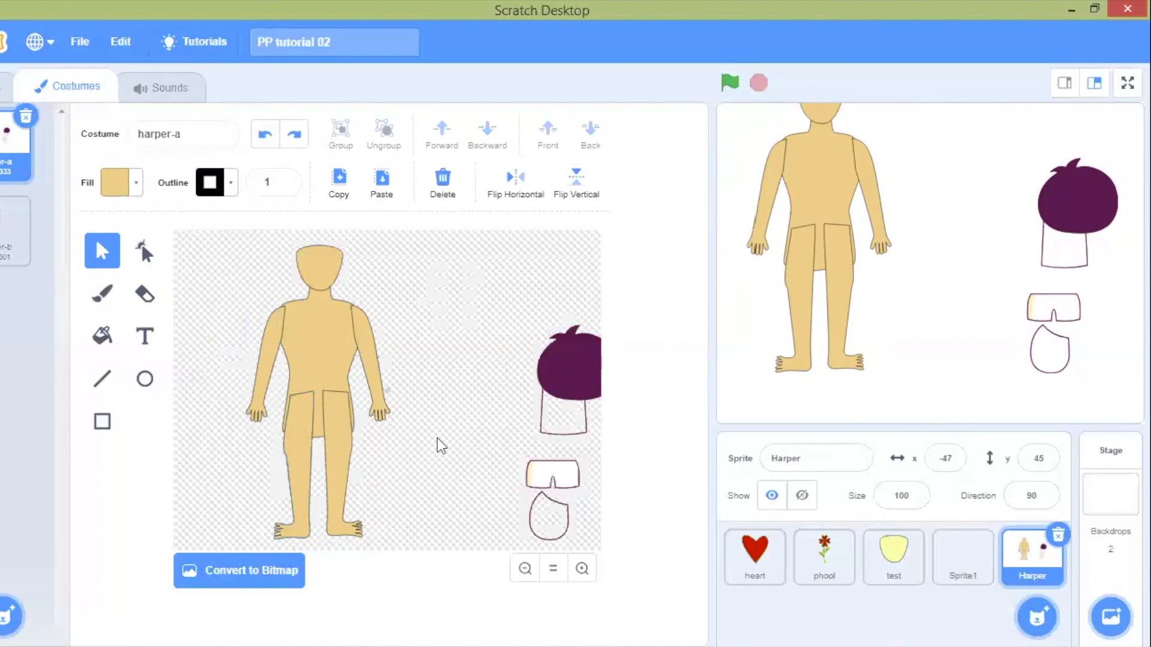
- Bring the torso to the front so it covers the tops of the arms and legs
click(325, 356)
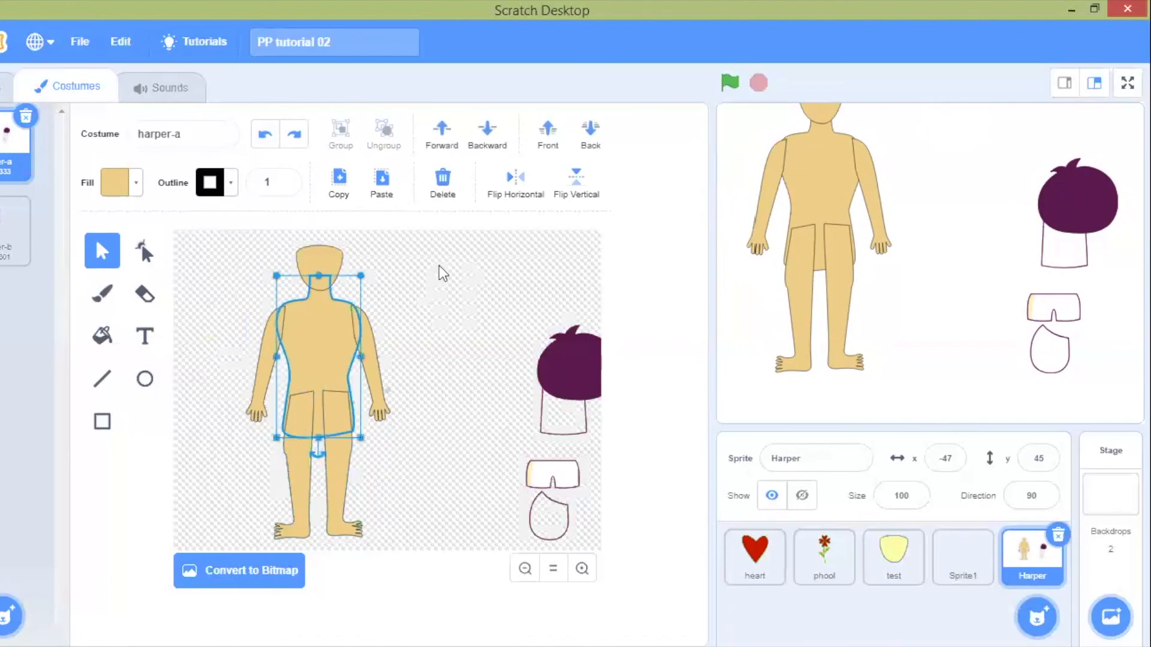
click(548, 129)
click(422, 394)
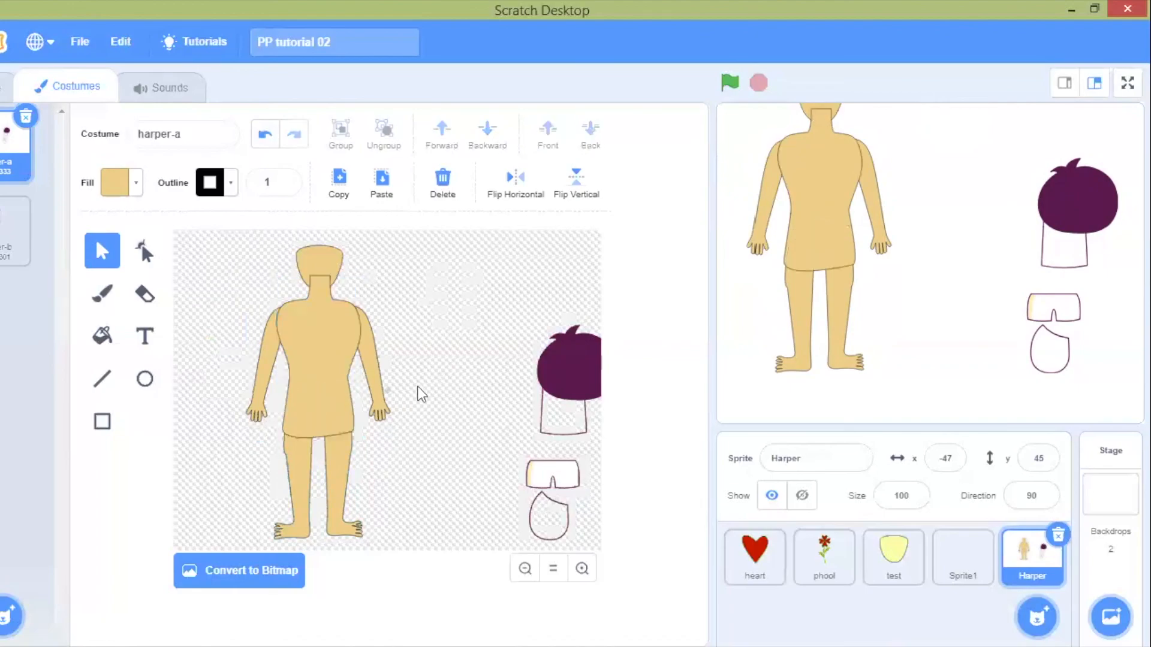
- Bring the head to the front so it covers the top of the neck
click(319, 258)
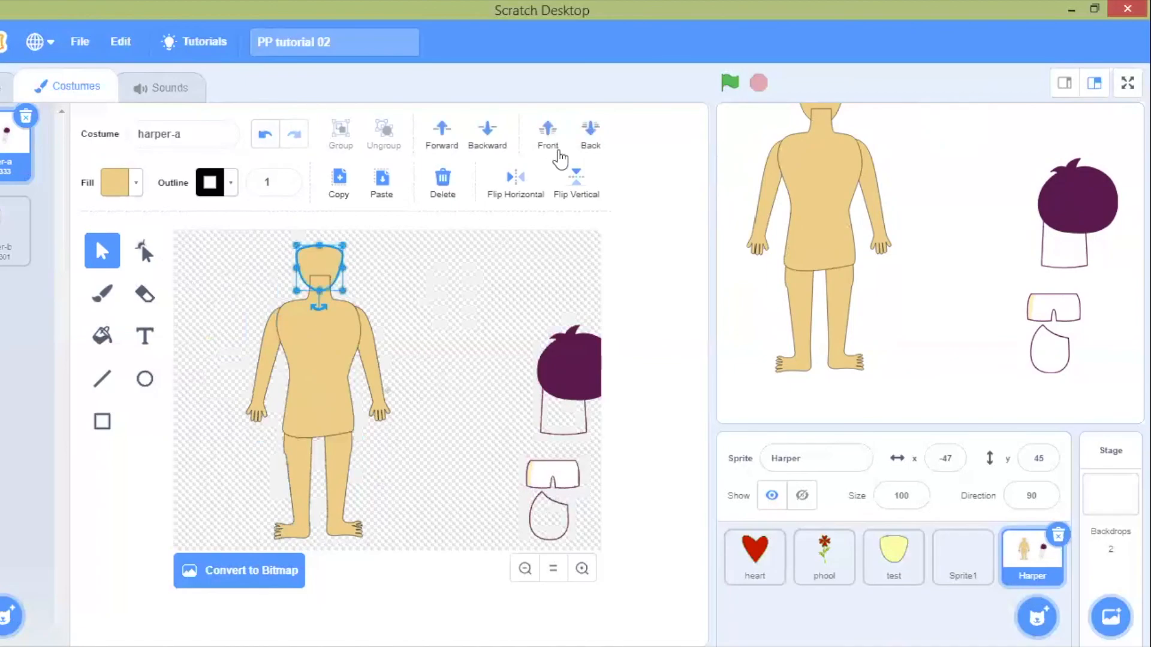
click(547, 132)
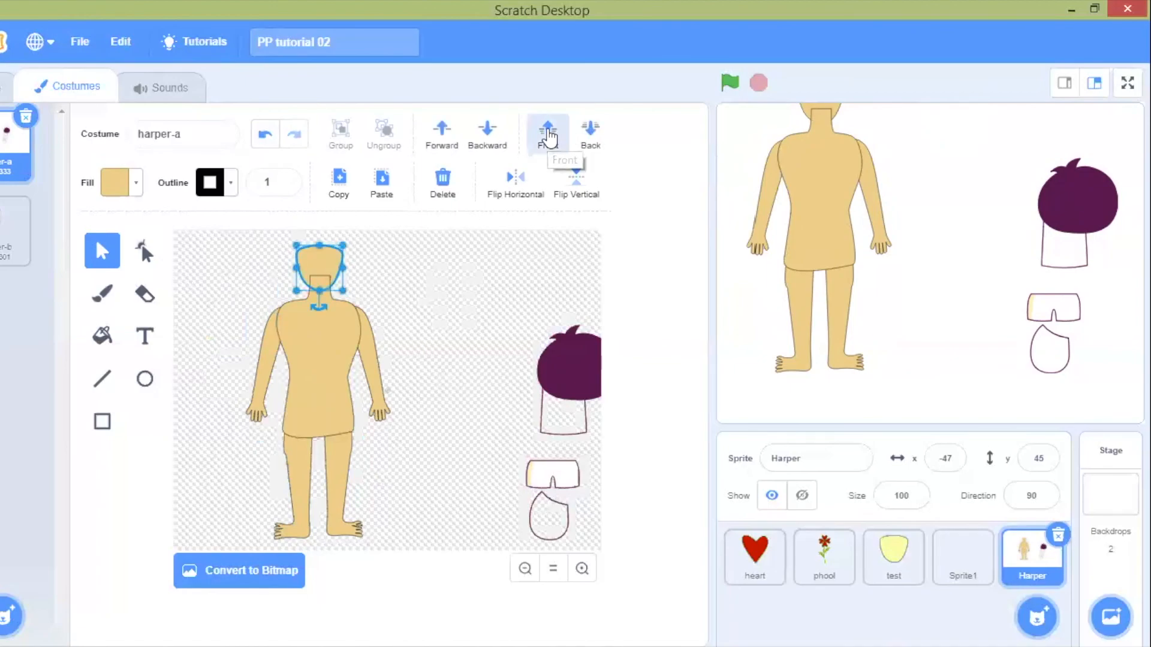
click(473, 347)
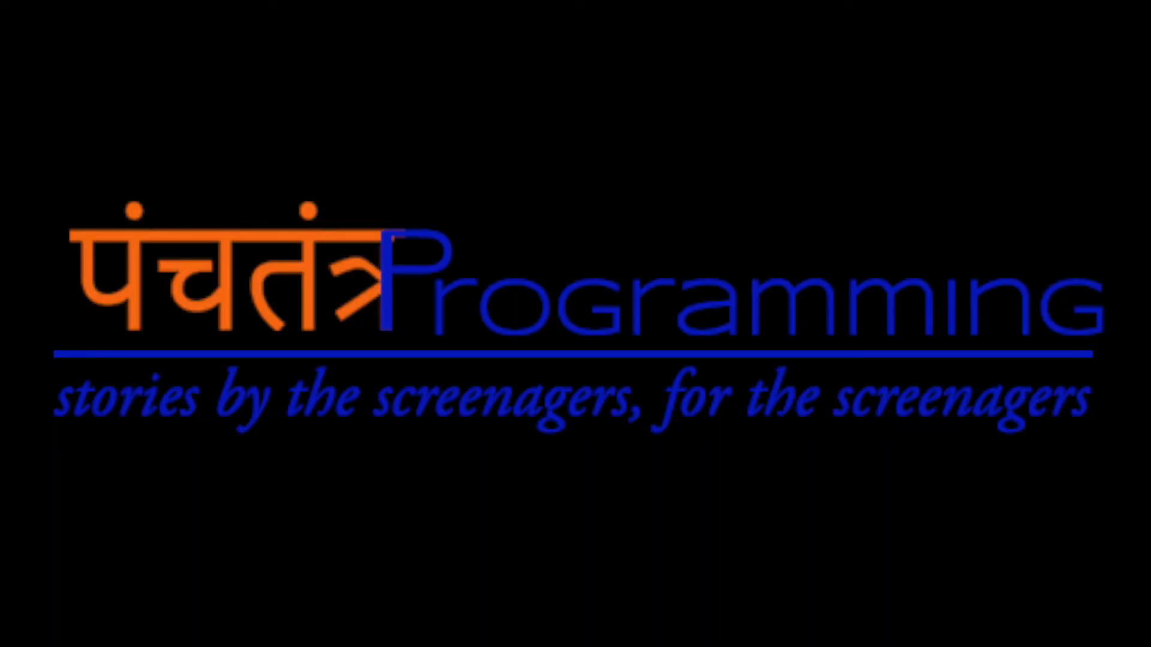